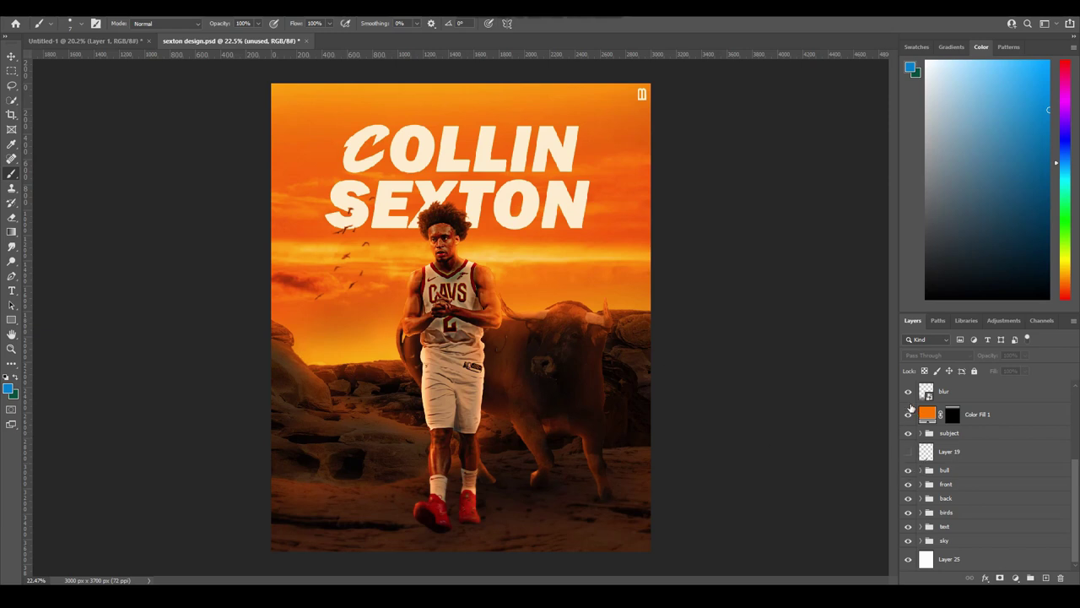
Hide the poster layers from Color Fill 1 down to the sky group.
drag(909, 408, 914, 506)
scroll(914, 507, up, 3)
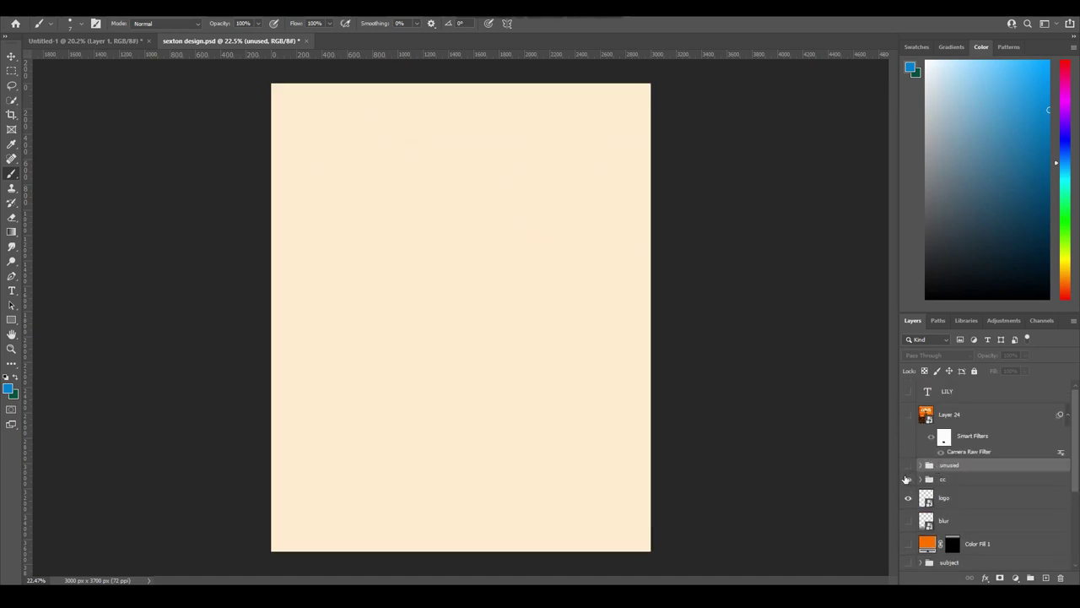
Hide the cc group and show the sky group's sunset with Color Fill 3 and Color Fill 2 off.
click(907, 478)
scroll(928, 490, down, 3)
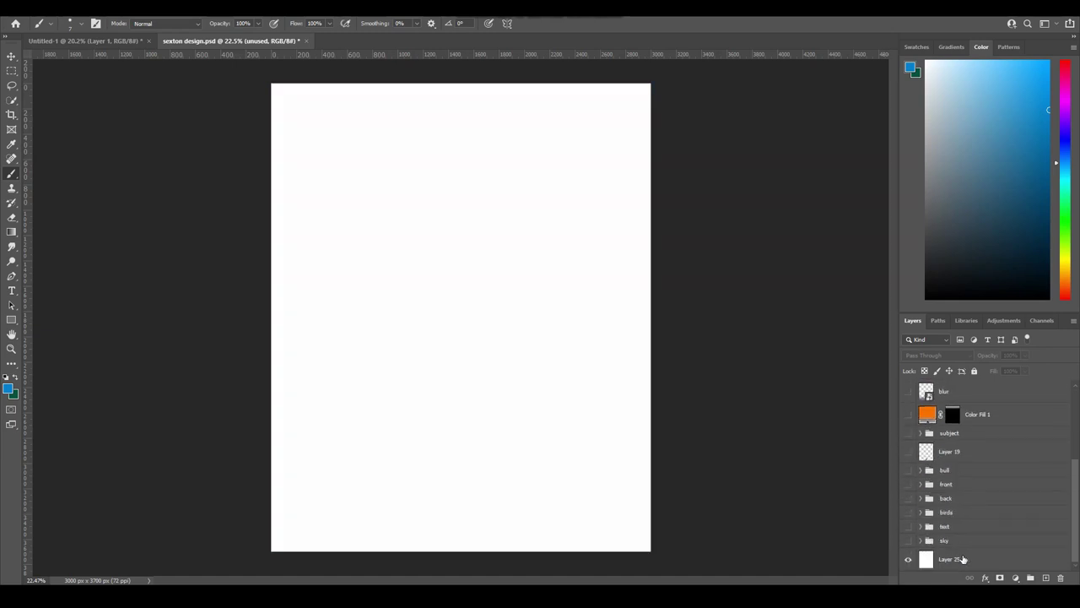
click(963, 559)
click(934, 541)
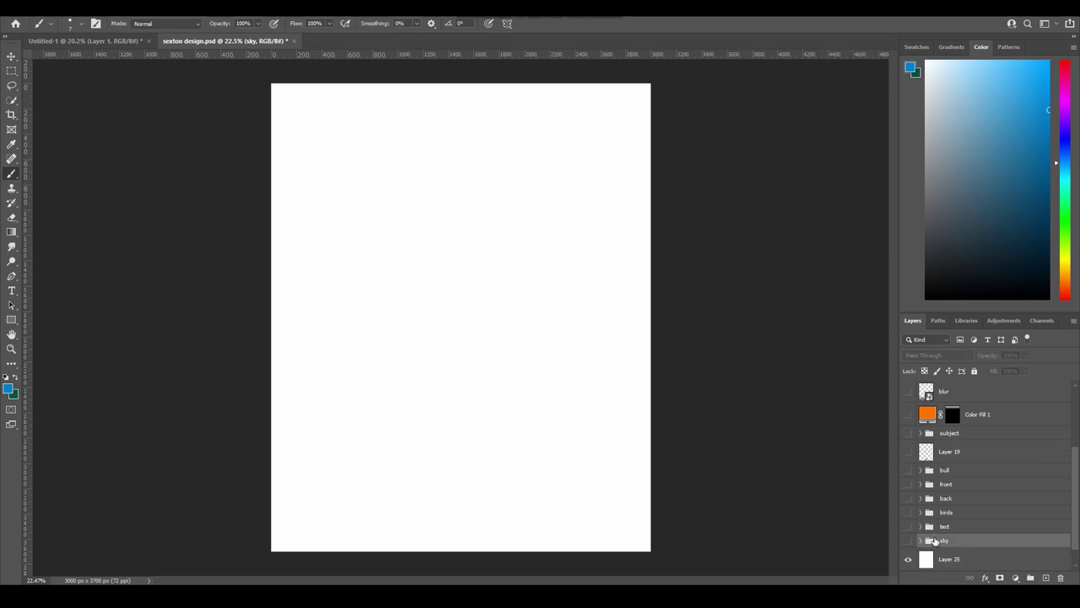
click(921, 540)
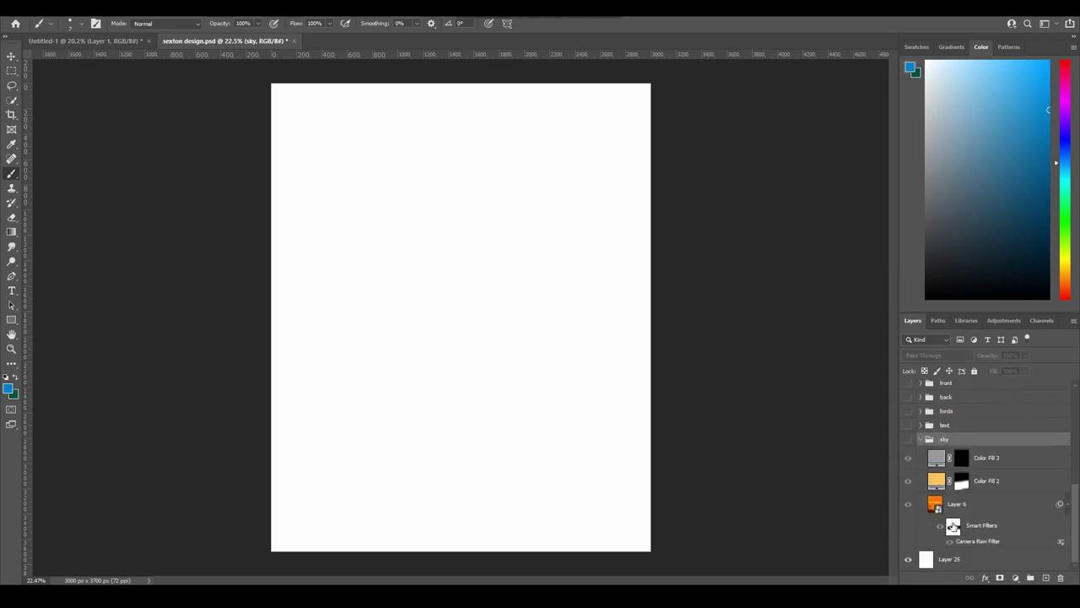
click(908, 439)
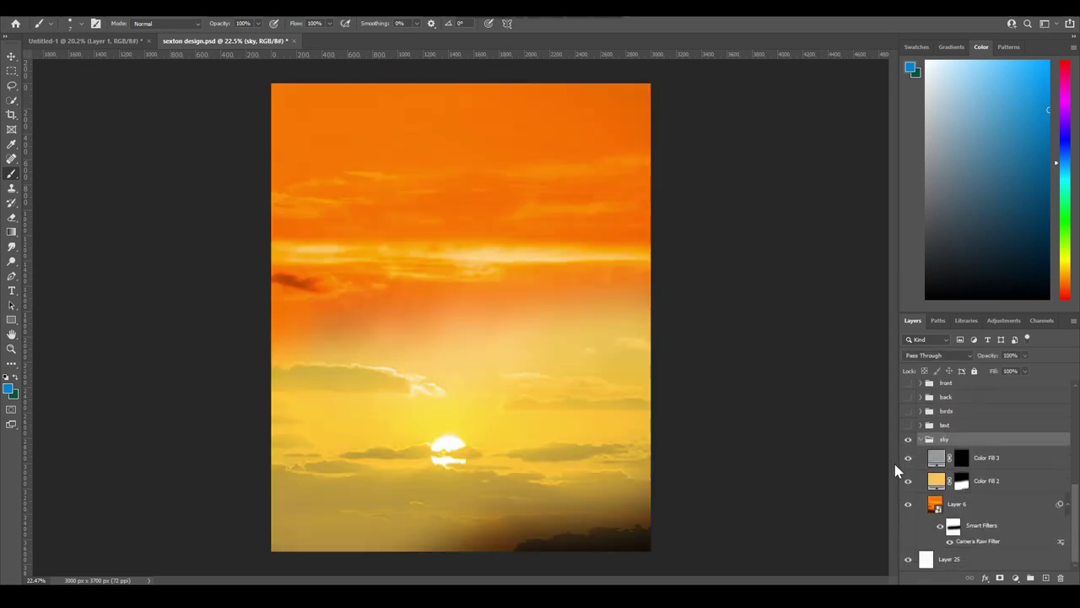
drag(908, 458, 908, 481)
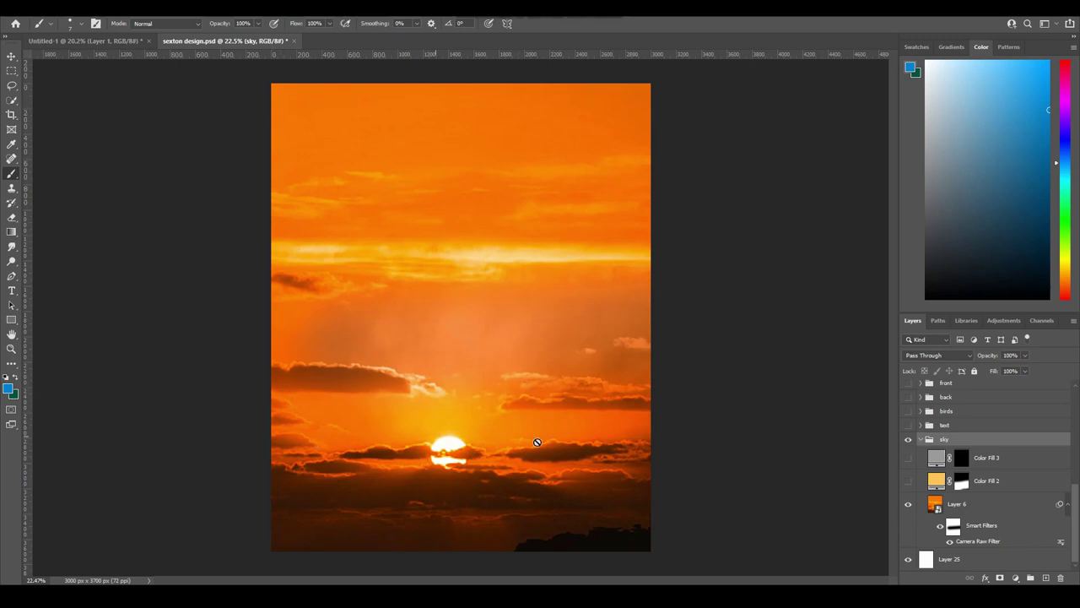
Turn Color Fill 2 back on, disable then re-enable its layer mask, and collapse the sky group.
click(909, 481)
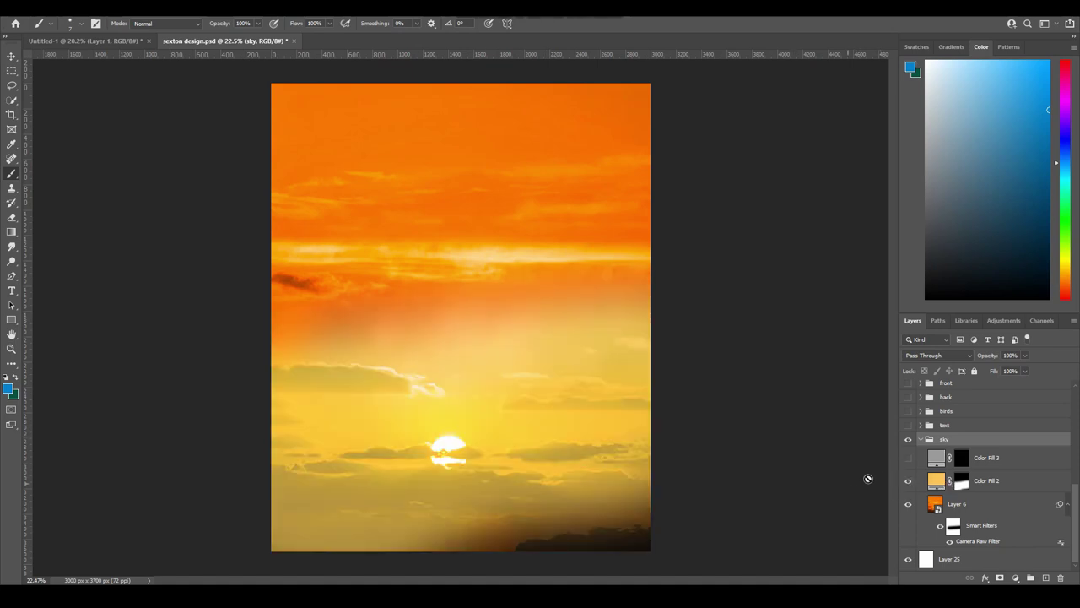
click(963, 481)
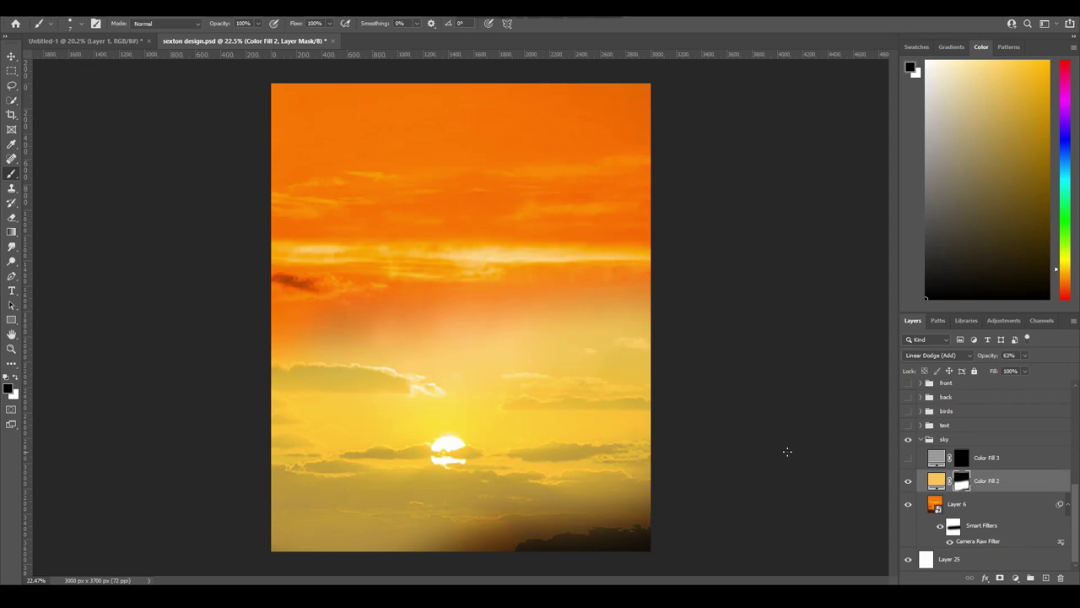
right_click(970, 481)
click(983, 484)
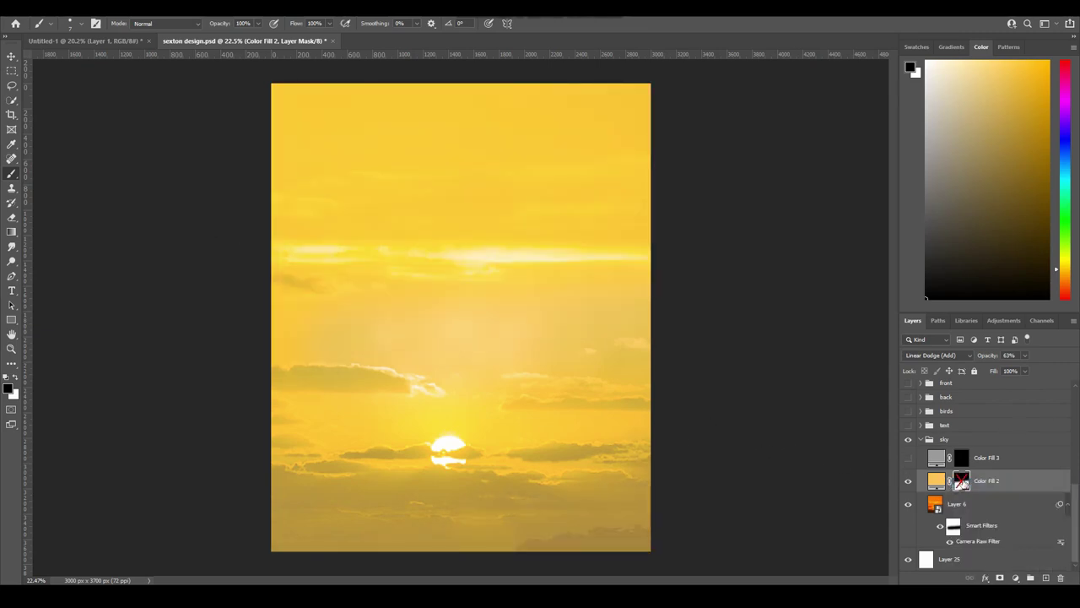
right_click(963, 481)
click(981, 482)
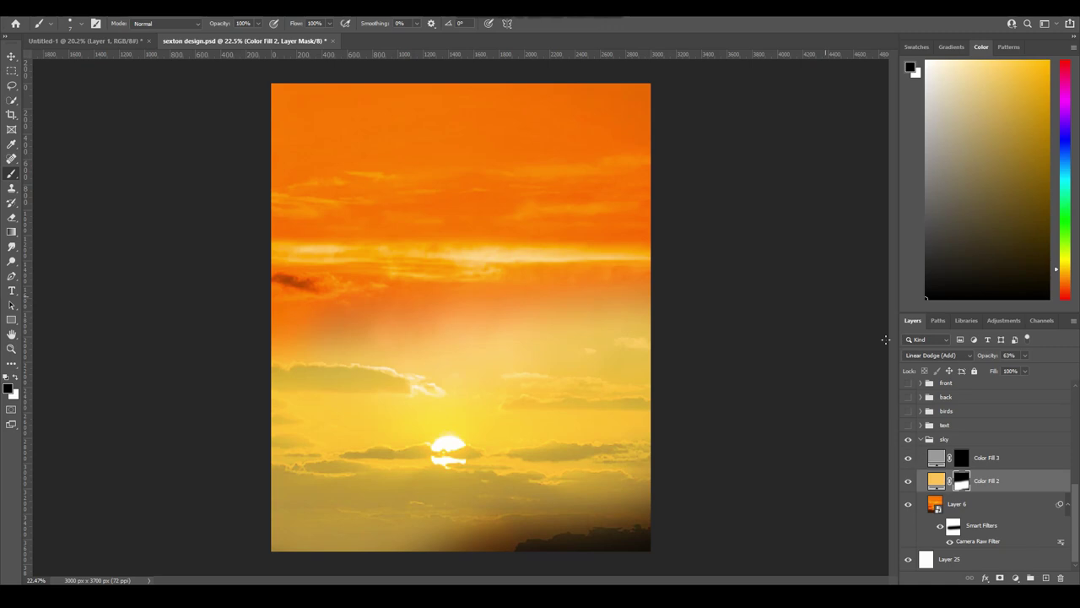
click(922, 440)
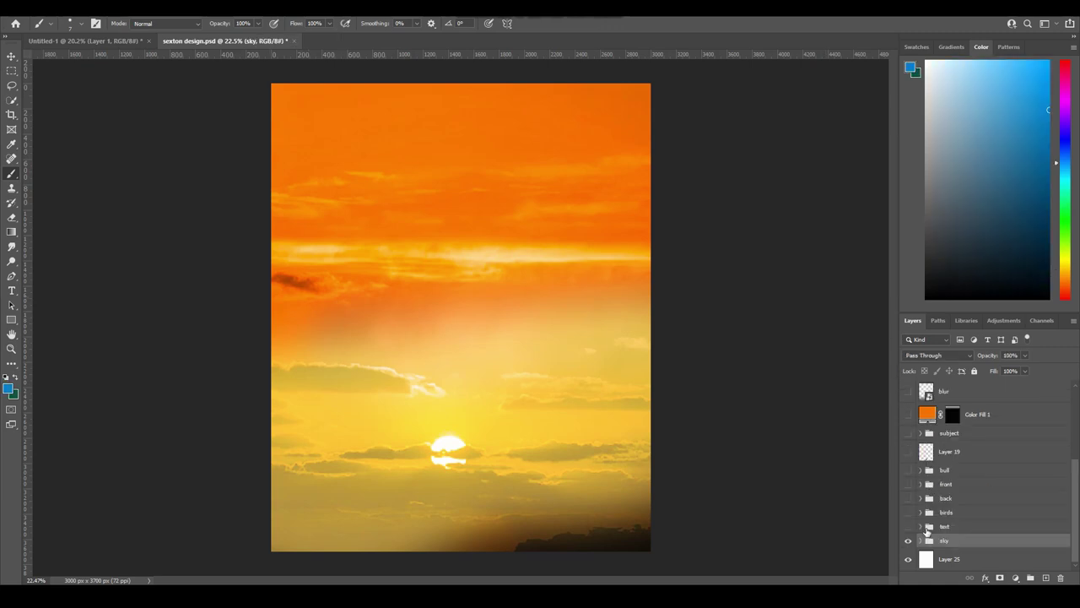
Show the text group, hide the original COLLIN layer, and check layer c's white Color Overlay.
click(909, 527)
click(923, 528)
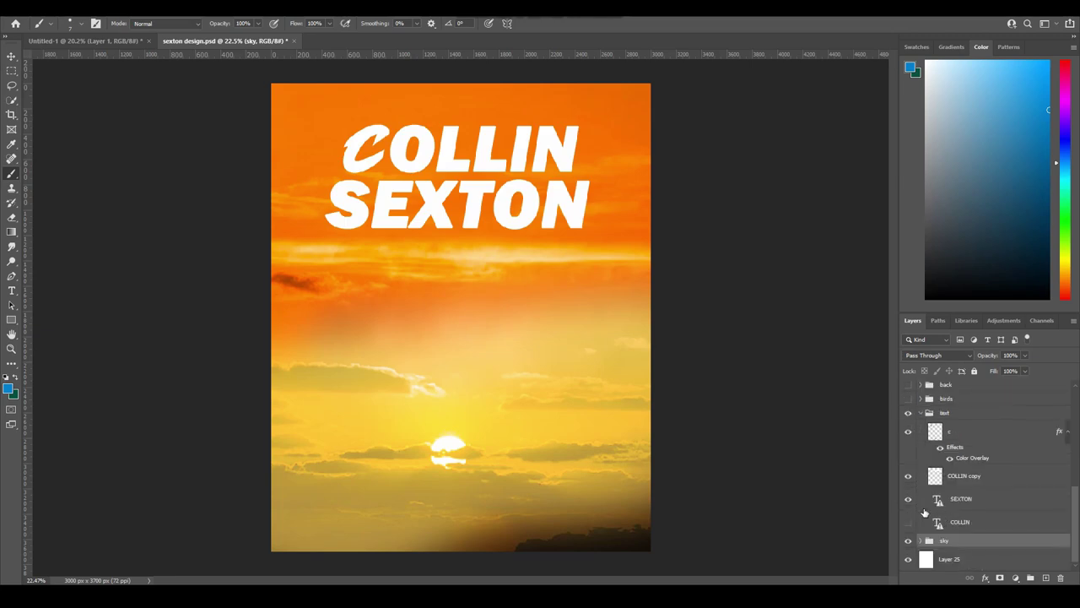
click(909, 521)
click(908, 431)
click(908, 432)
click(967, 460)
double_click(967, 460)
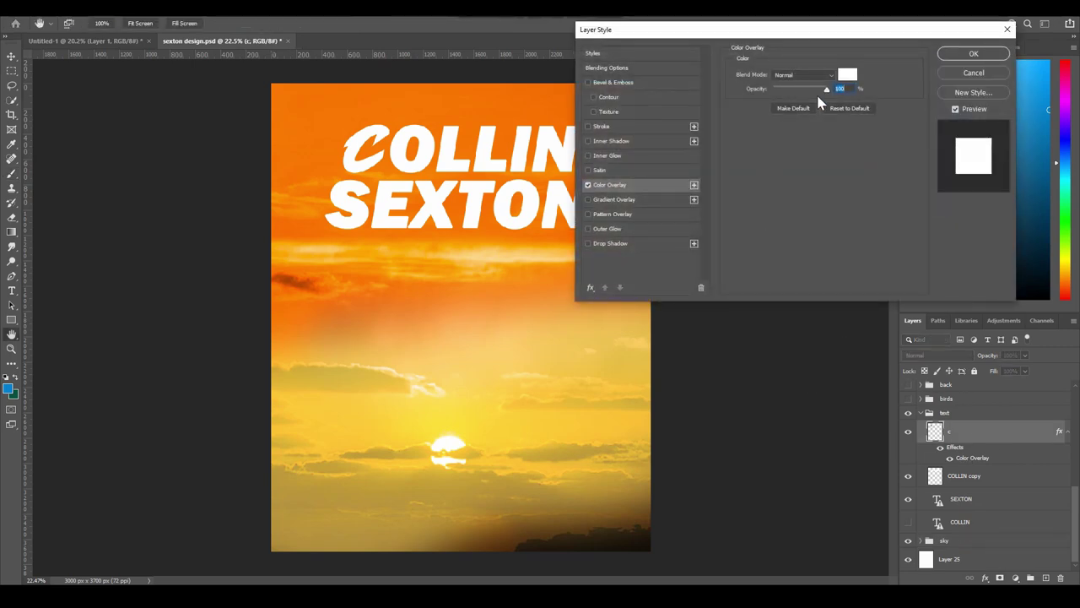
click(953, 52)
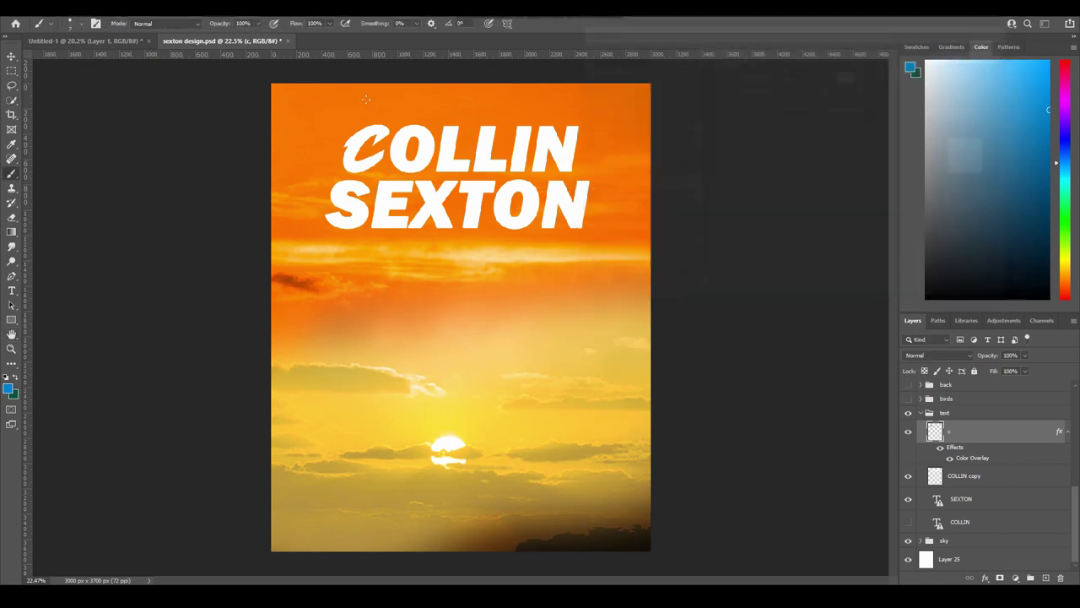
click(948, 460)
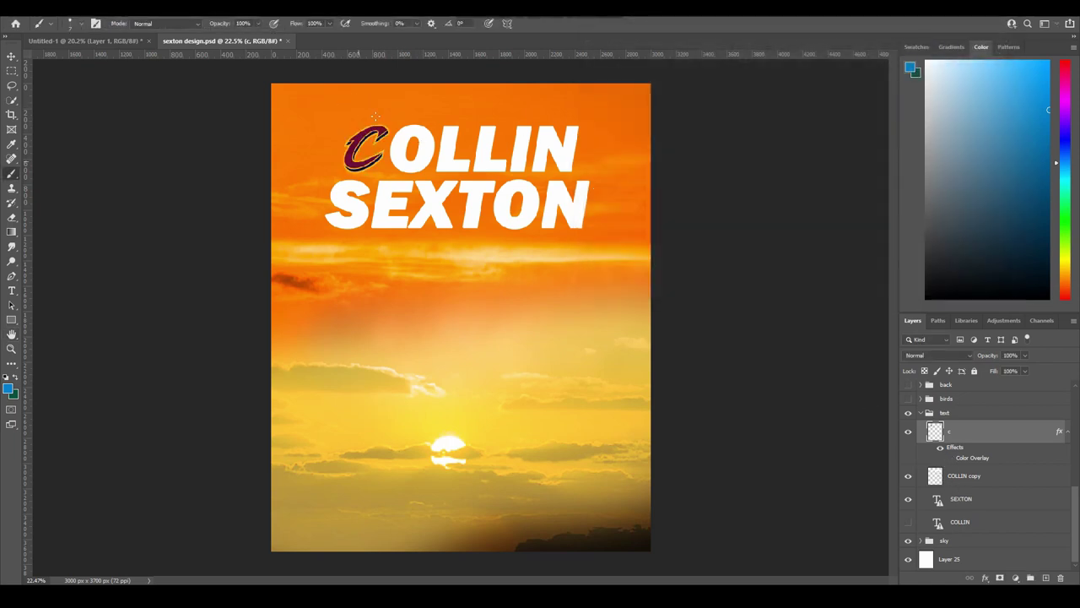
click(949, 459)
Compare the COLLIN copy and SEXTON text layers, leave both visible, and collapse the text group.
click(907, 477)
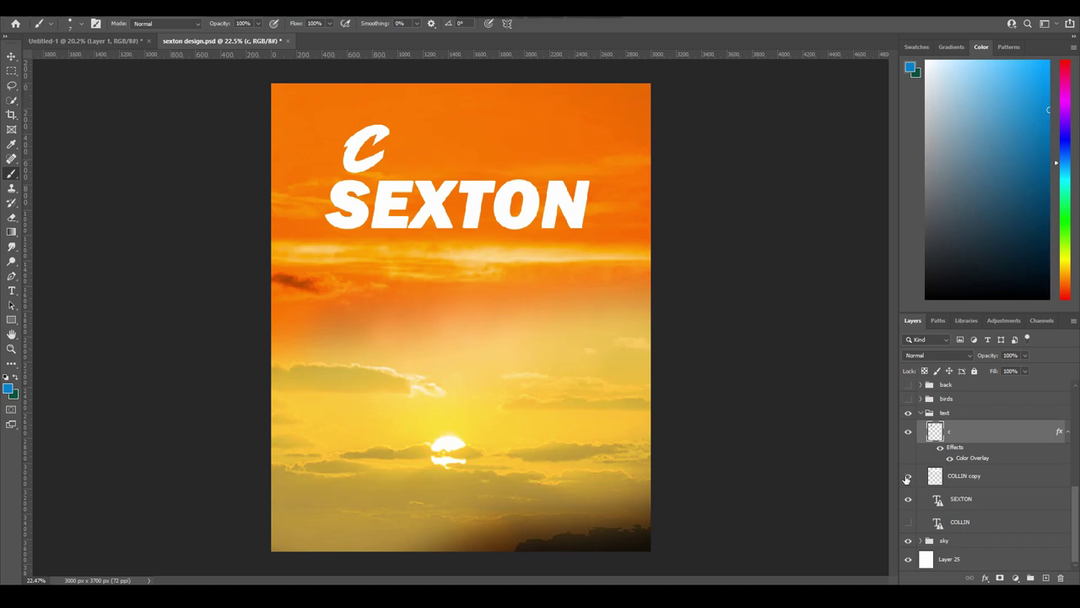
click(907, 477)
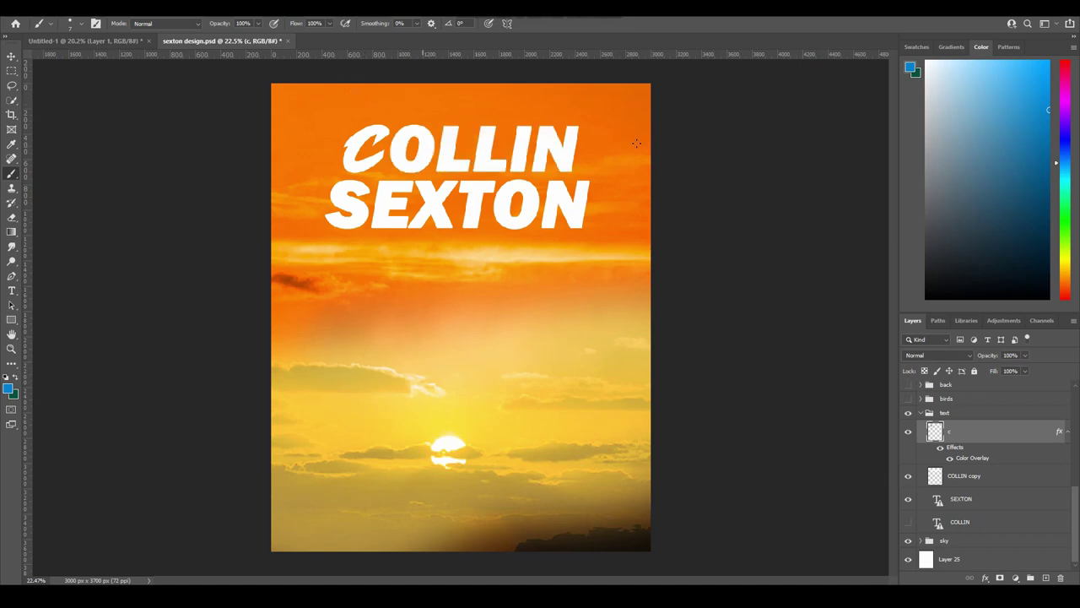
click(908, 499)
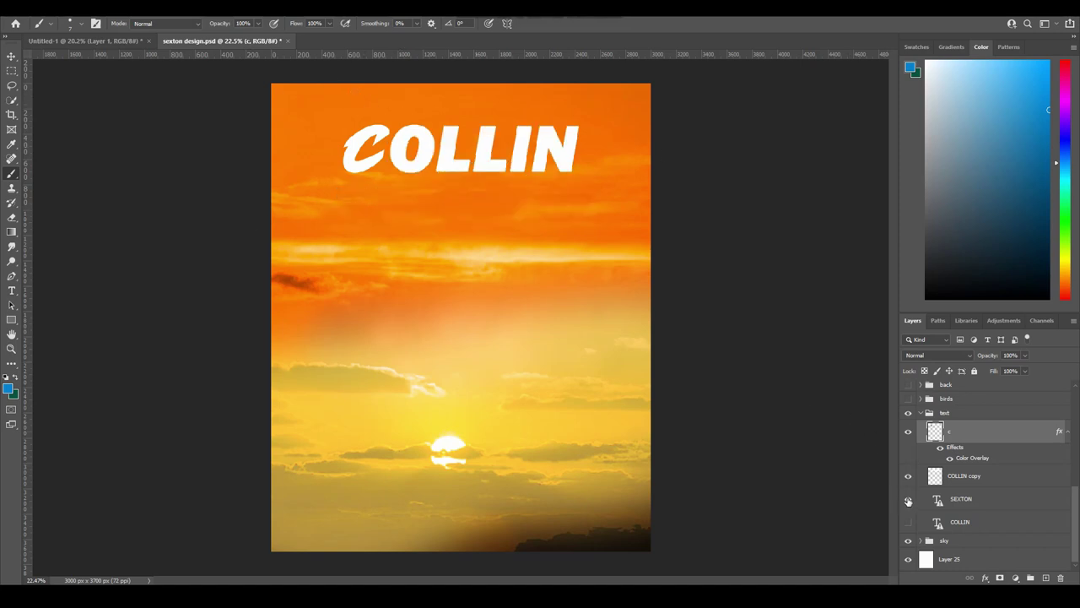
click(908, 500)
click(921, 413)
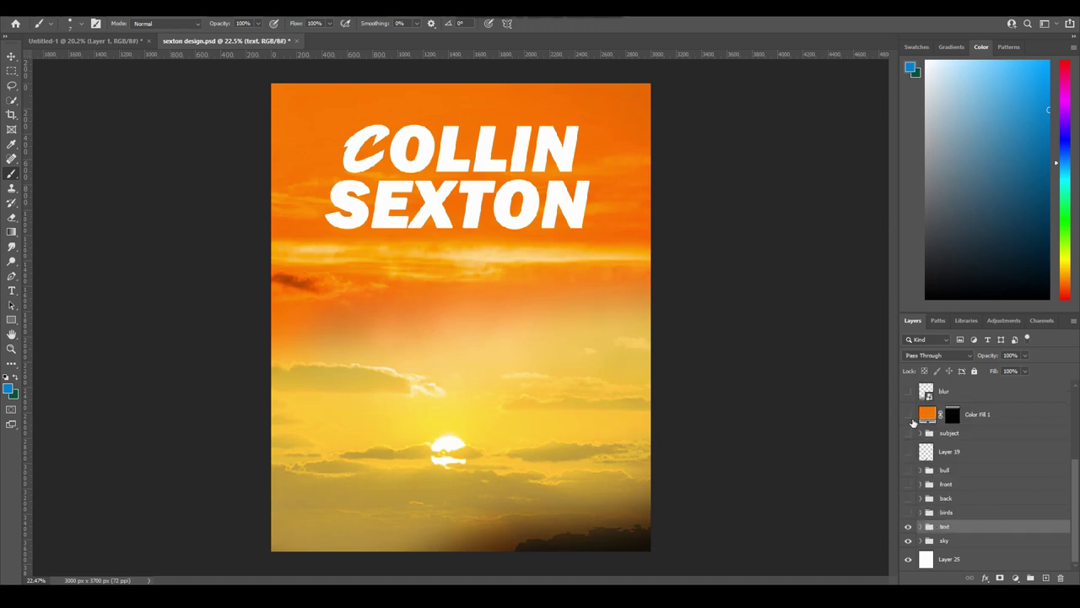
Show the birds group and hide Hue/Saturation 1 copy 4 to darken the birds.
click(909, 513)
click(921, 513)
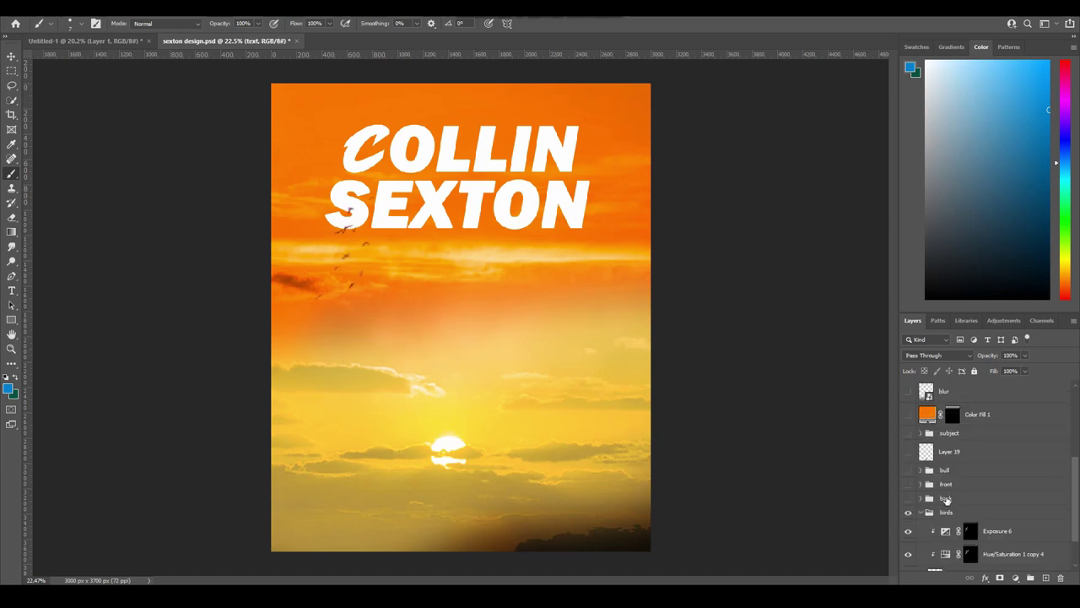
scroll(921, 507, down, 2)
click(908, 486)
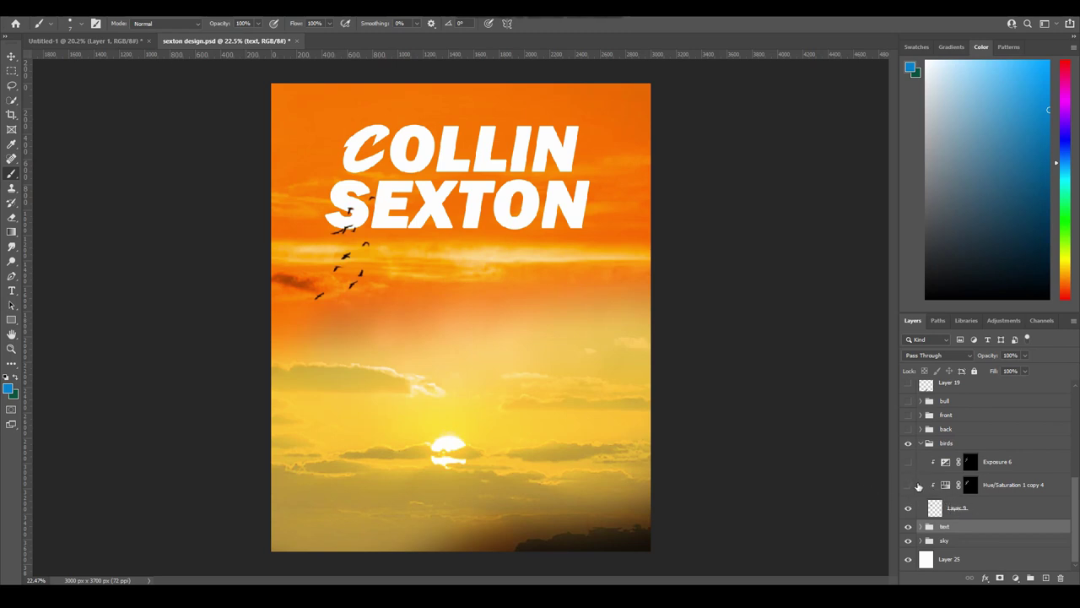
Review the Hue/Saturation 1 copy 4 settings and keep that adjustment switched on.
double_click(946, 486)
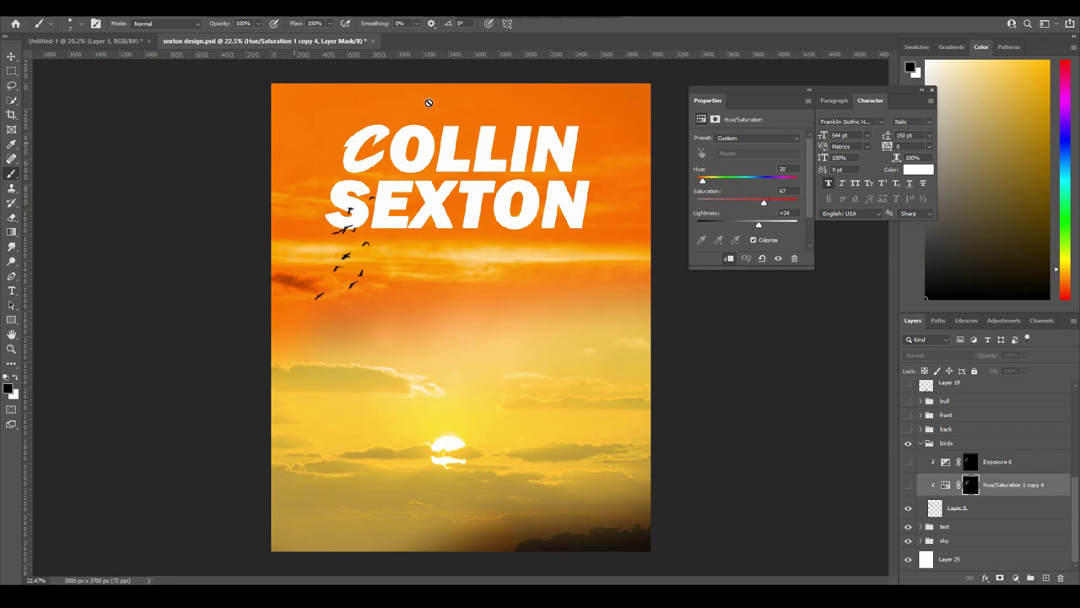
click(933, 90)
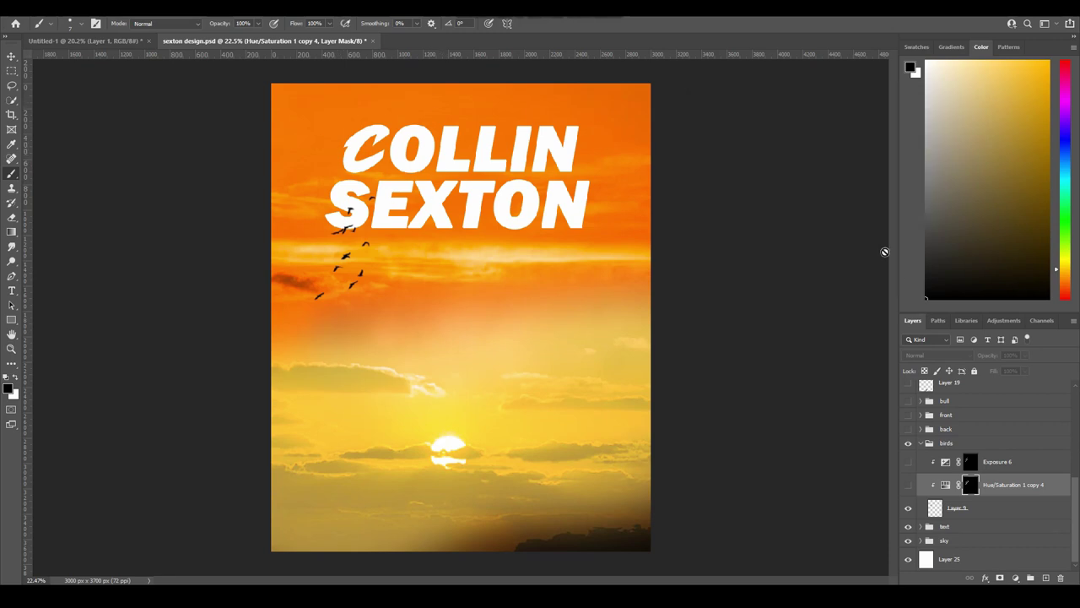
click(909, 487)
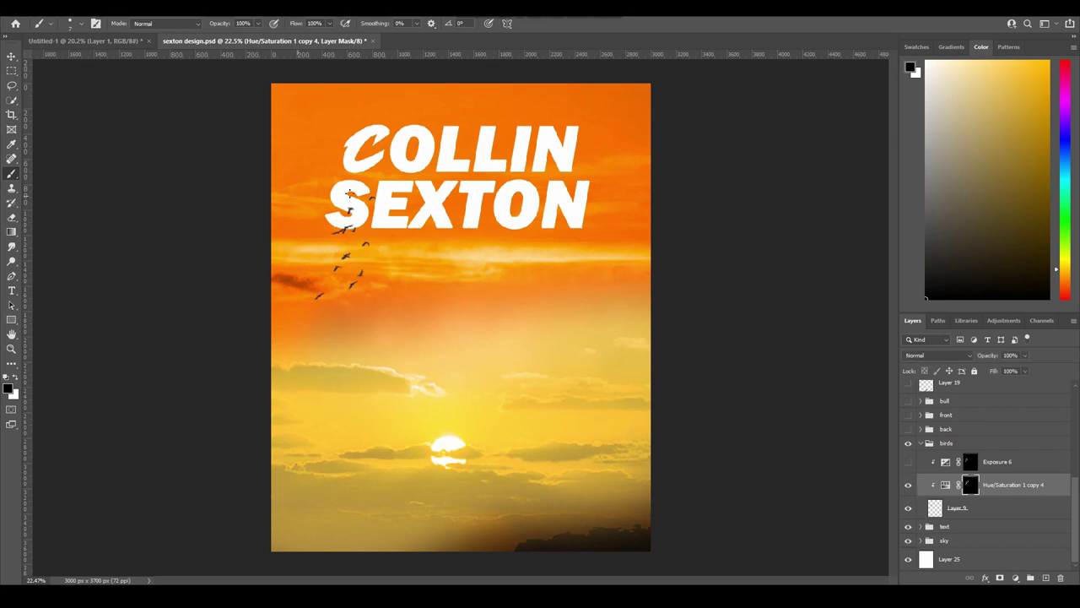
scroll(338, 228, up, 5)
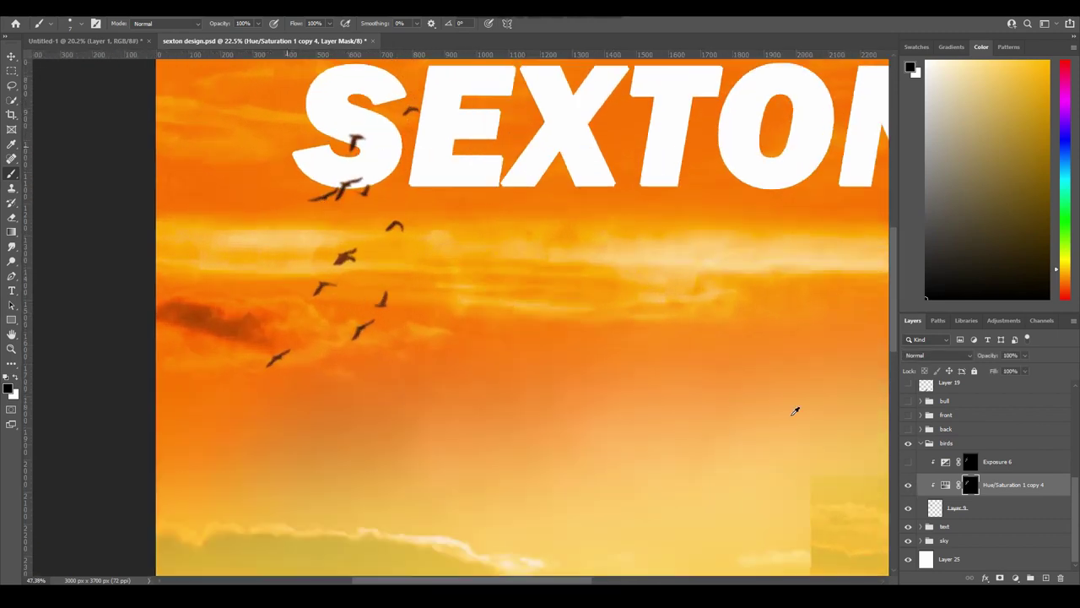
click(909, 487)
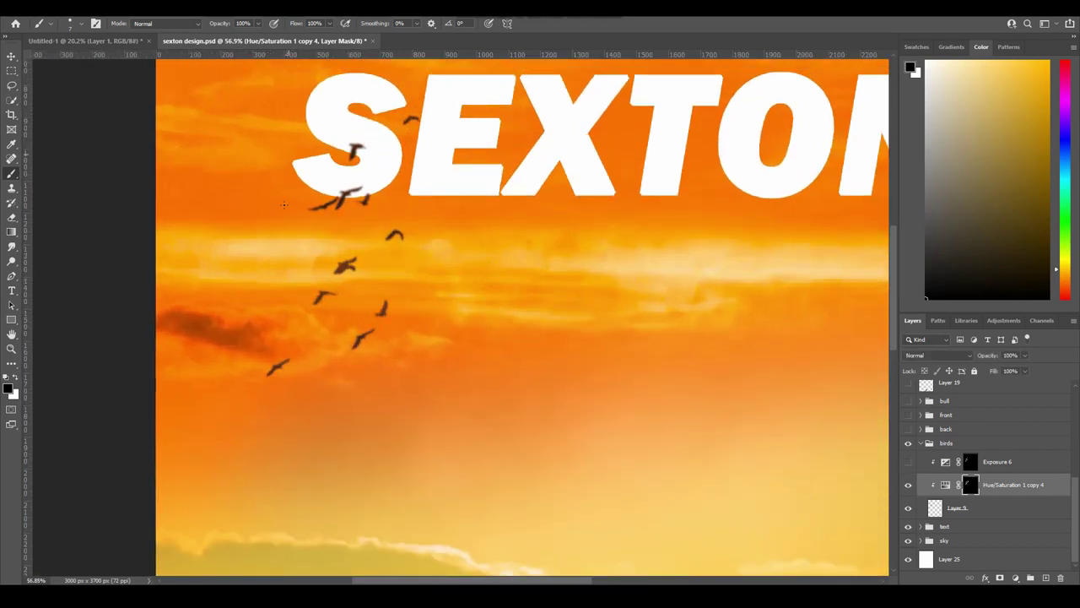
Try a Gaussian Blur radius on bird Layer 9, then cancel without applying it.
click(975, 510)
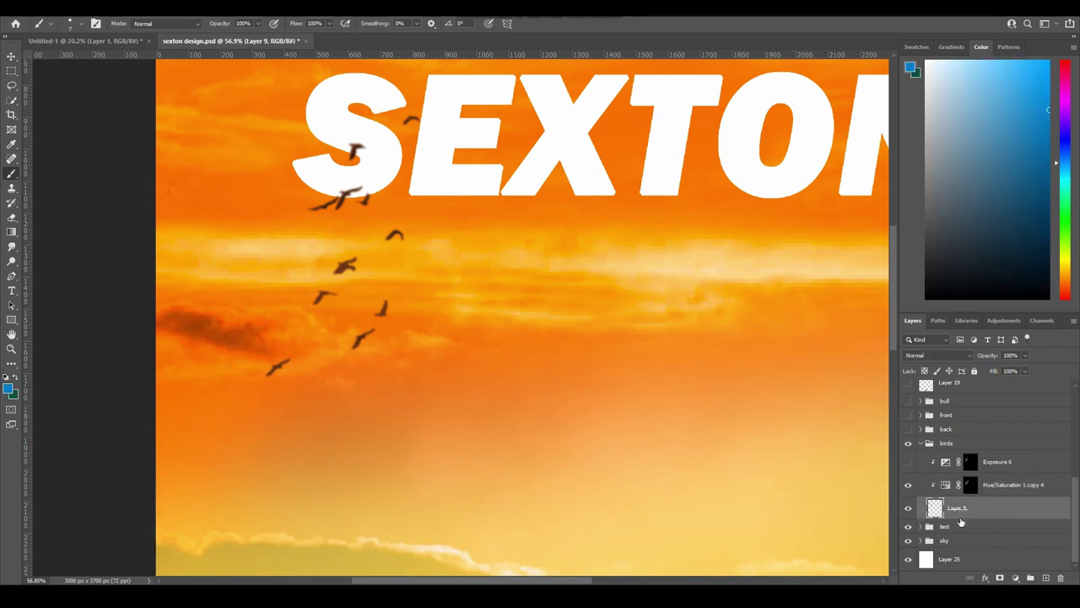
scroll(475, 405, down, 4)
scroll(790, 436, up, 3)
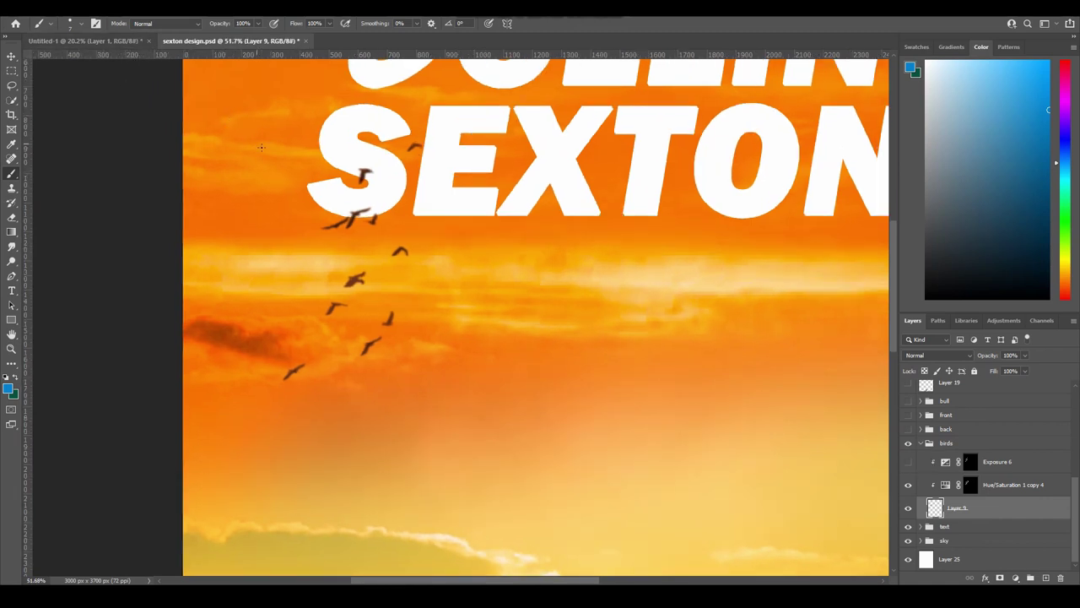
key(alt+t)
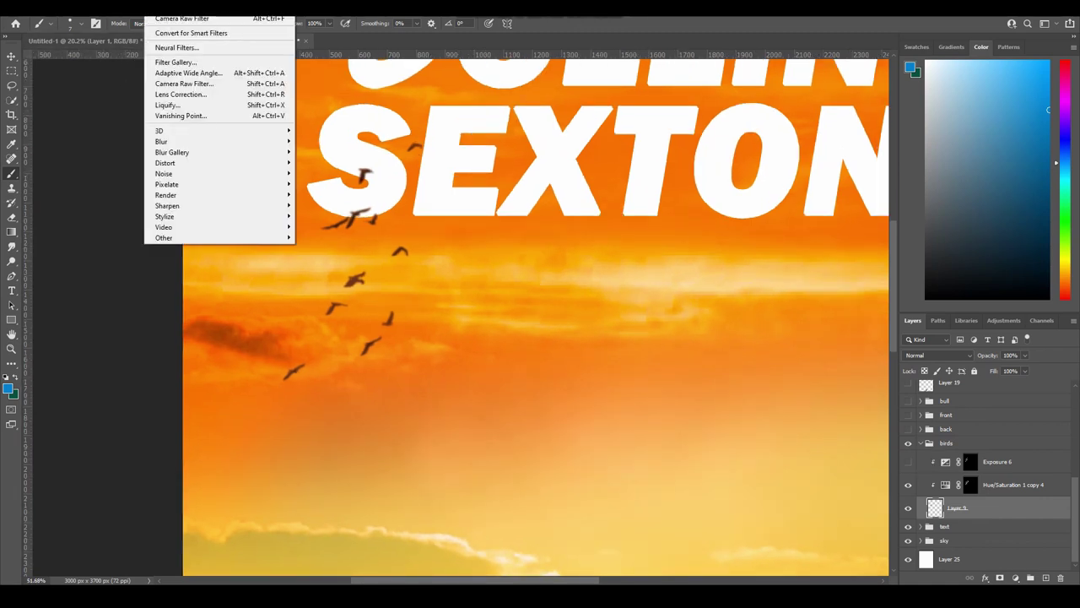
mouse_move(211, 140)
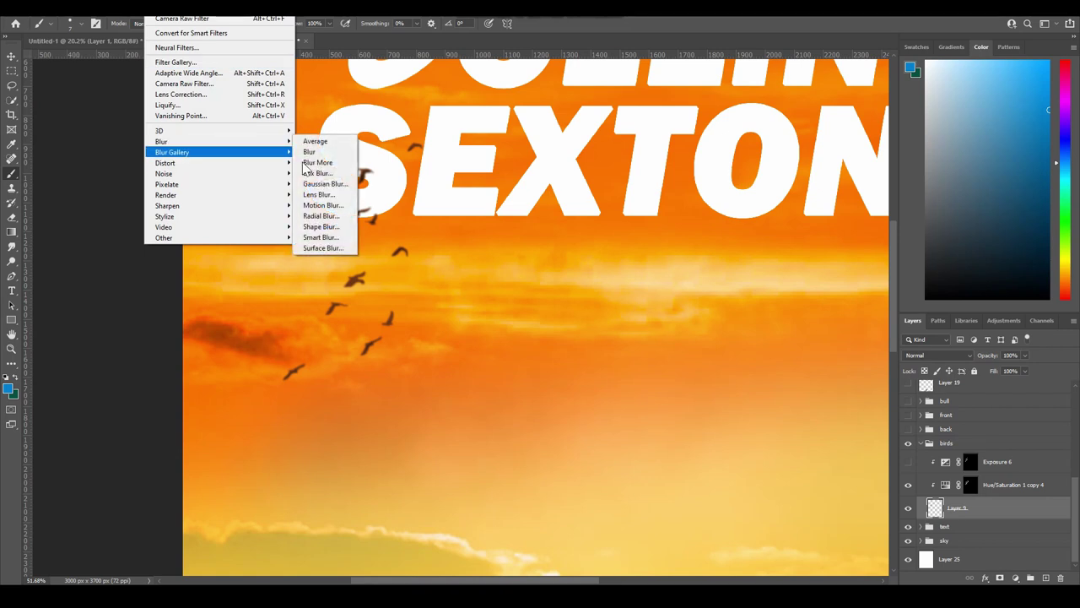
click(322, 188)
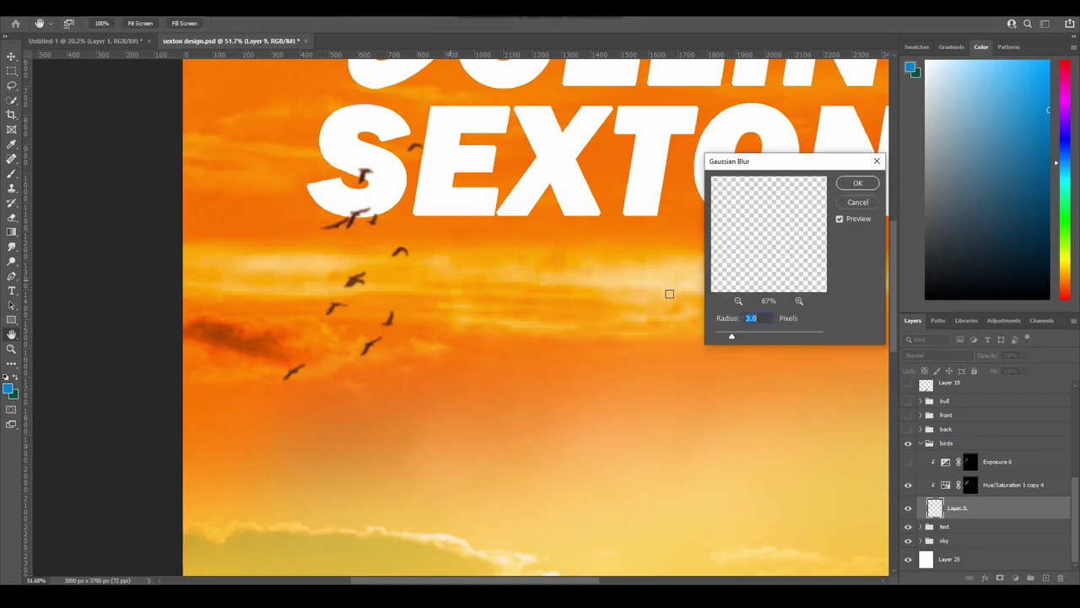
mouse_move(735, 321)
mouse_down()
mouse_move(759, 340)
mouse_move(723, 337)
mouse_up()
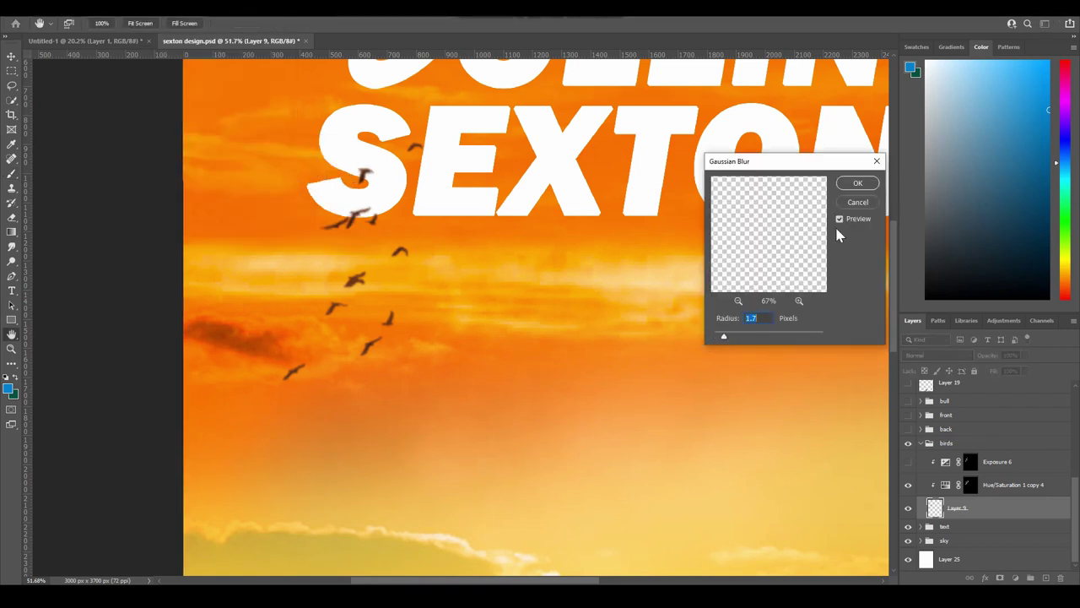
click(858, 203)
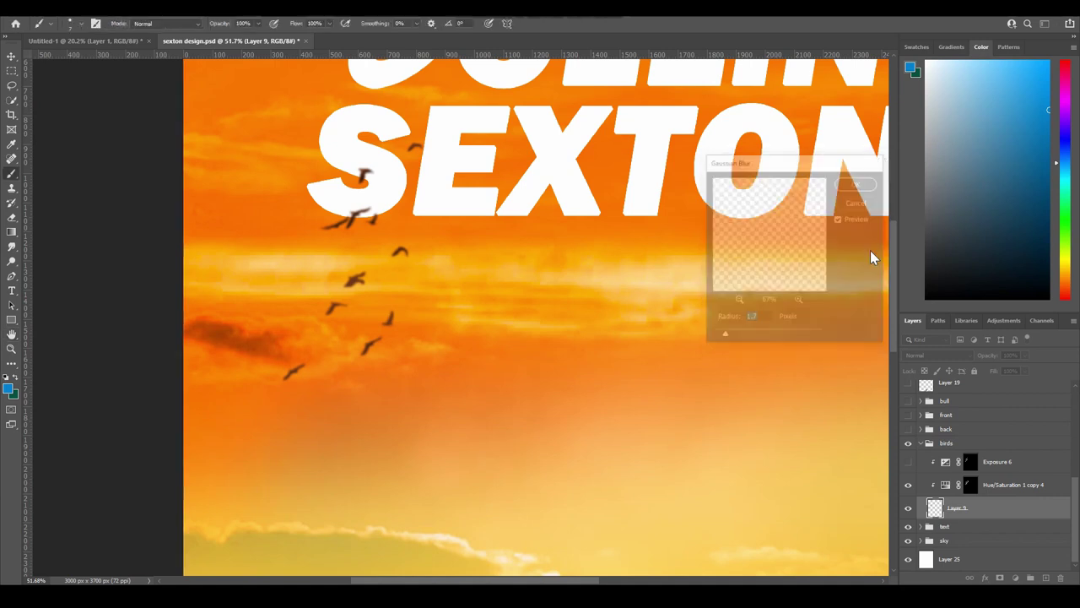
Turn on Exposure 6 for the birds and collapse the birds group.
click(908, 462)
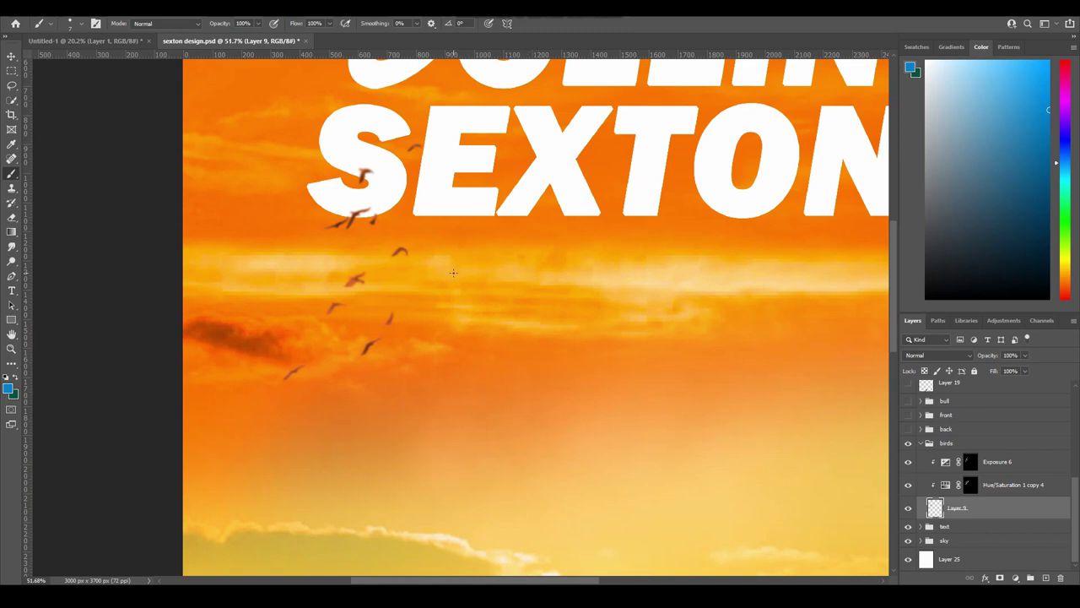
scroll(929, 477, up, 1)
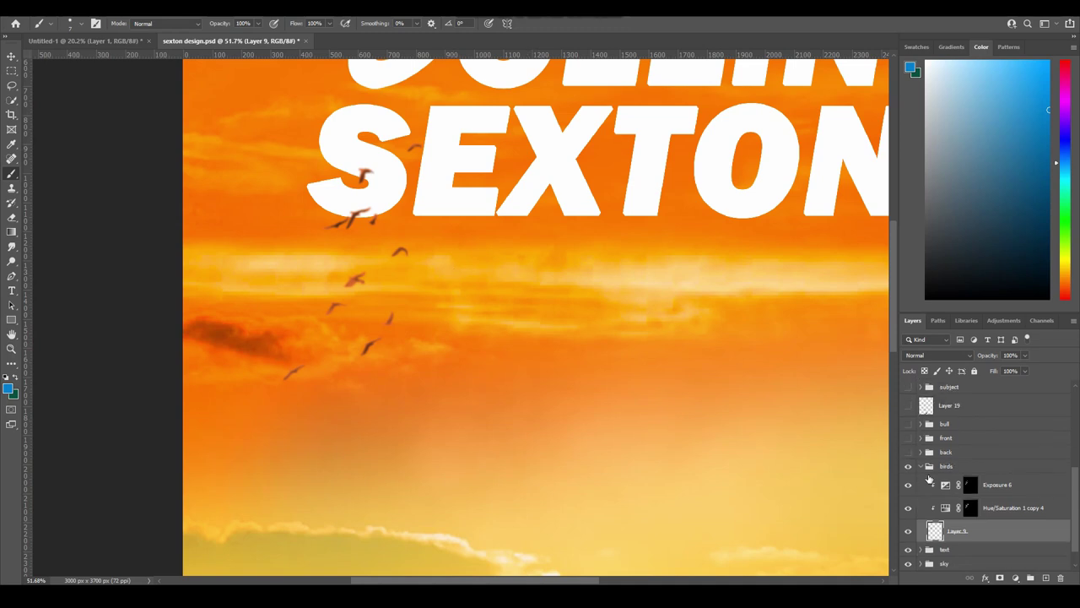
click(921, 467)
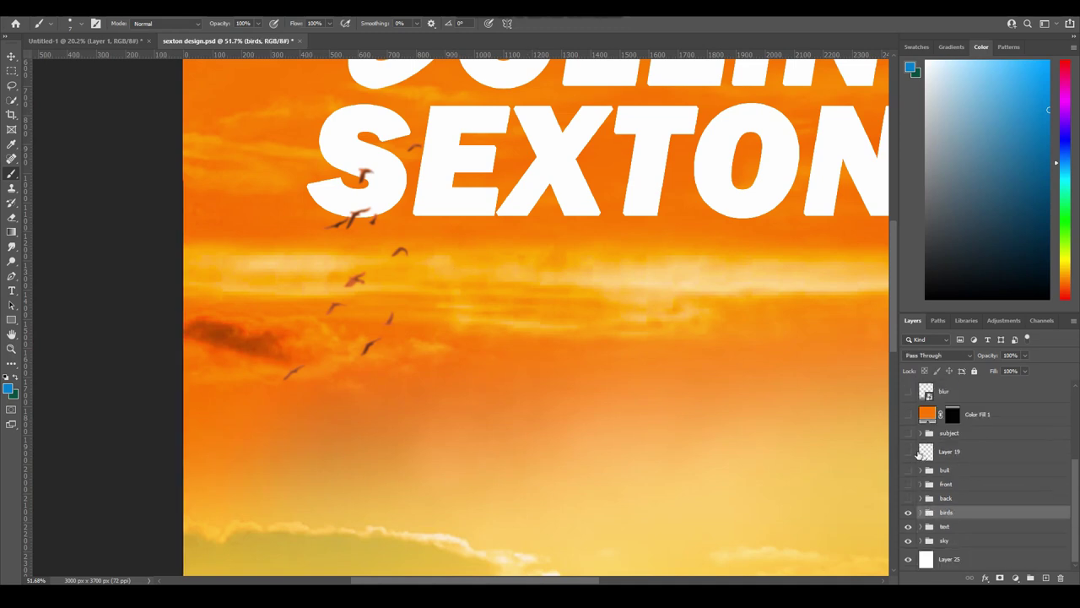
click(921, 498)
Fit the whole poster in view, show the back group with its adjustments hidden, and select rock Layer 3.
key(ctrl+0)
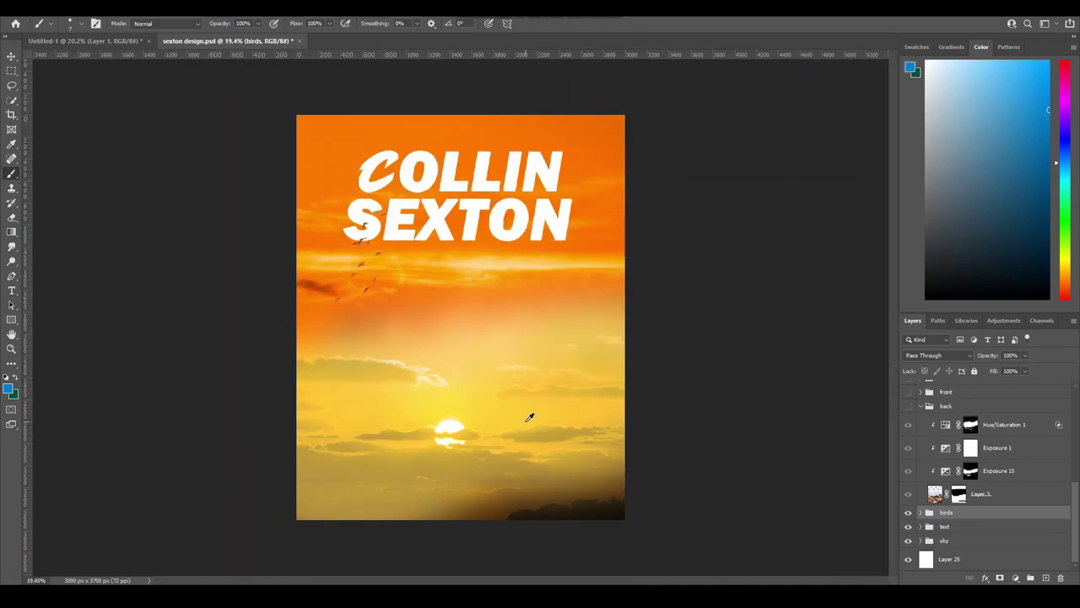
click(908, 425)
click(909, 425)
click(908, 470)
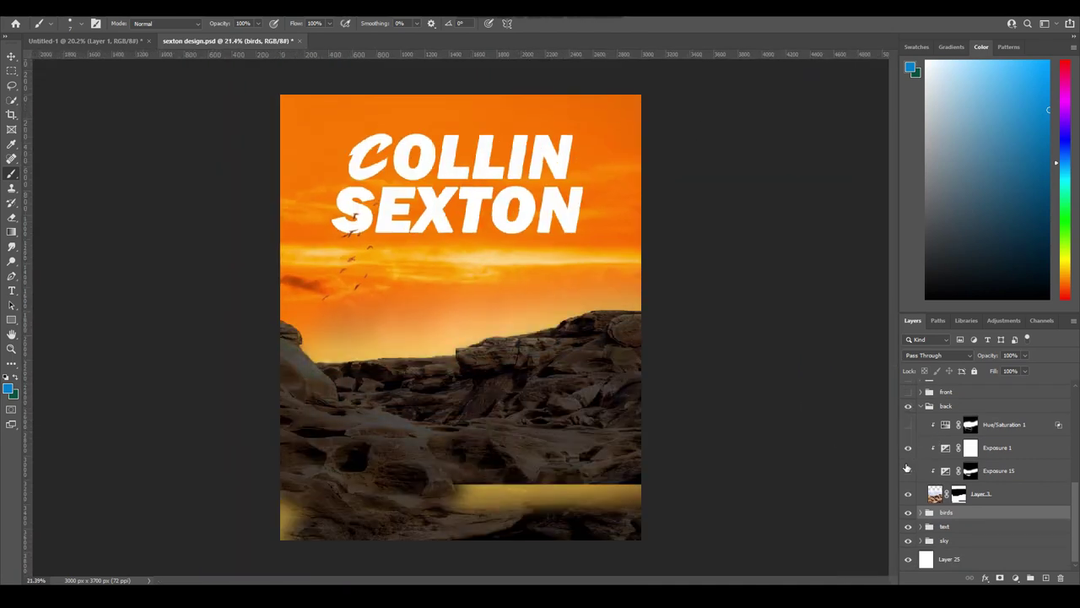
click(908, 447)
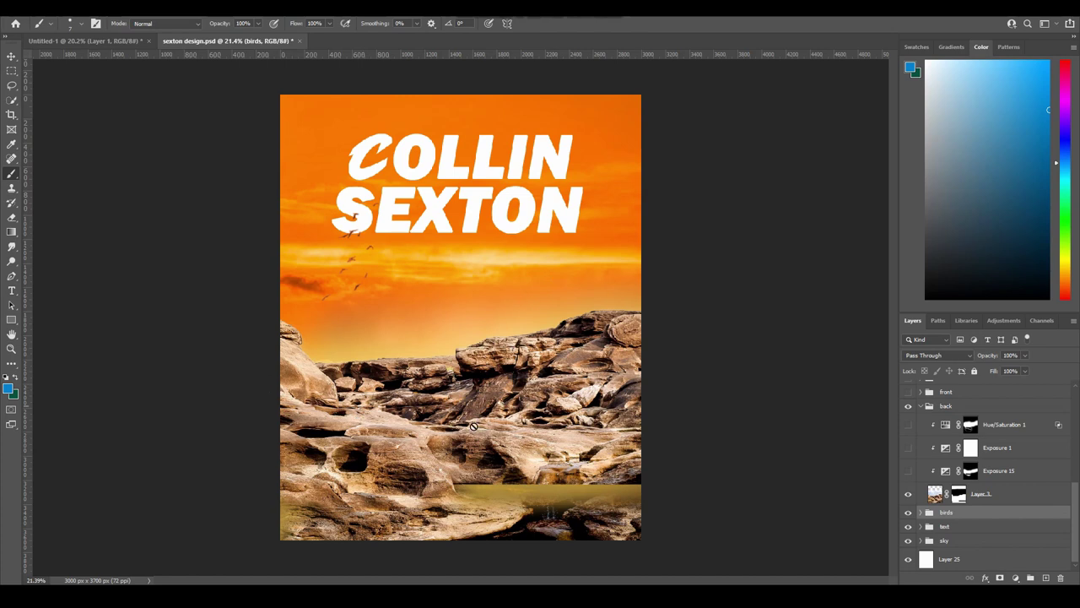
click(1004, 495)
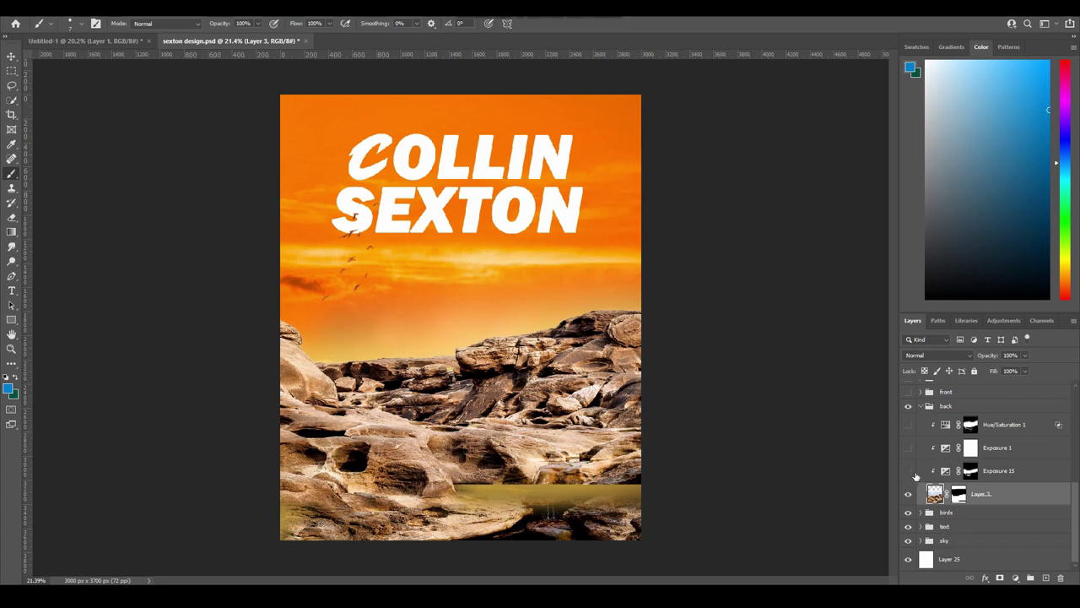
Compare the rocks with and without Exposure 15, then turn Exposure 1 on to darken them.
click(909, 471)
click(909, 471)
click(909, 471)
click(909, 471)
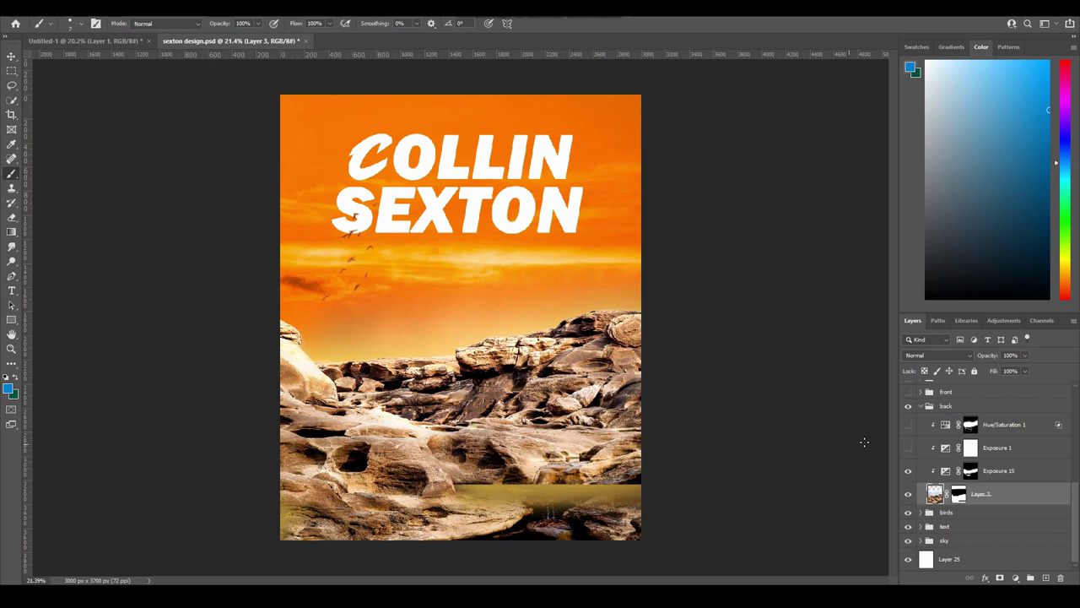
click(908, 447)
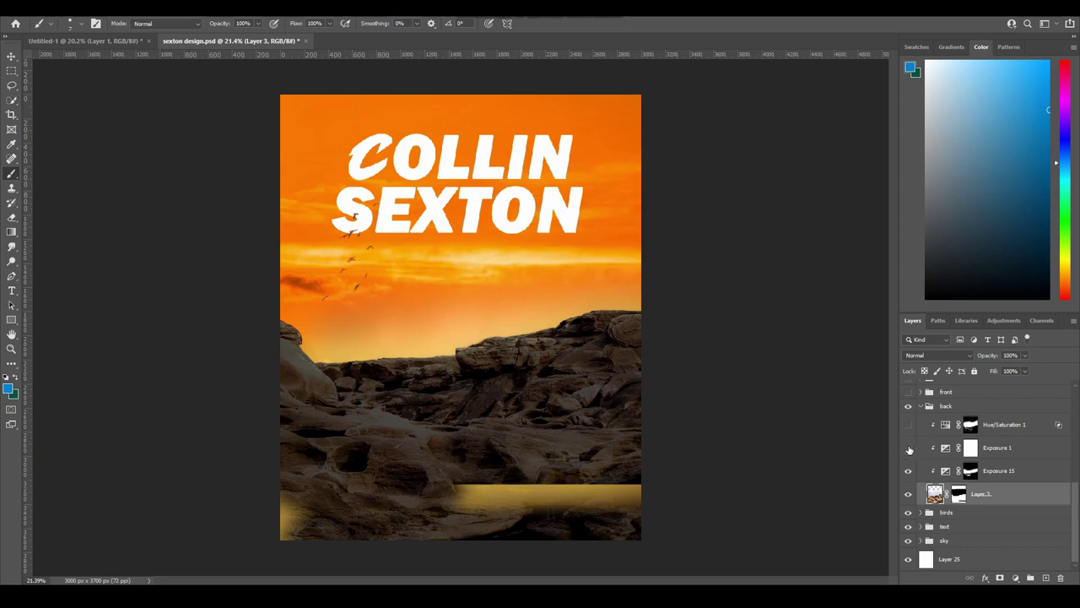
click(908, 447)
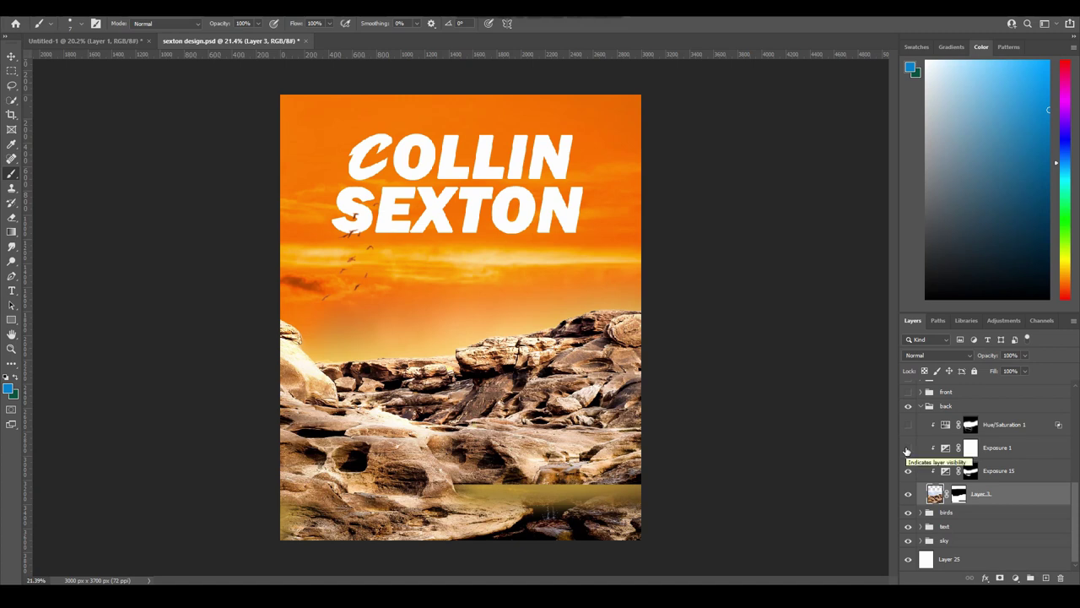
click(908, 448)
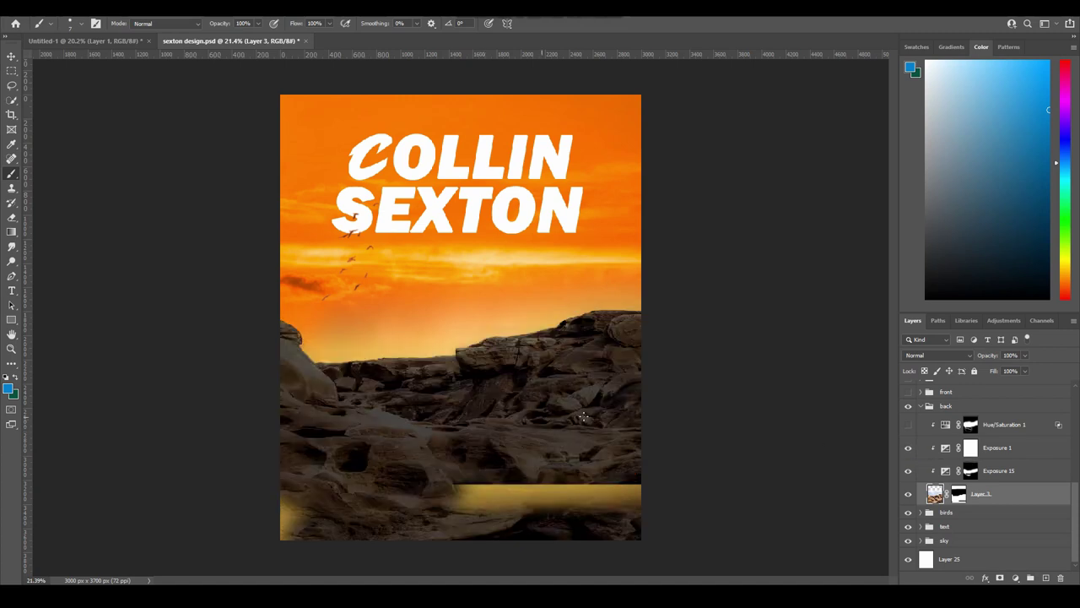
Turn on Hue/Saturation 1 to warm the rocks, review its settings, and collapse the back group.
click(908, 424)
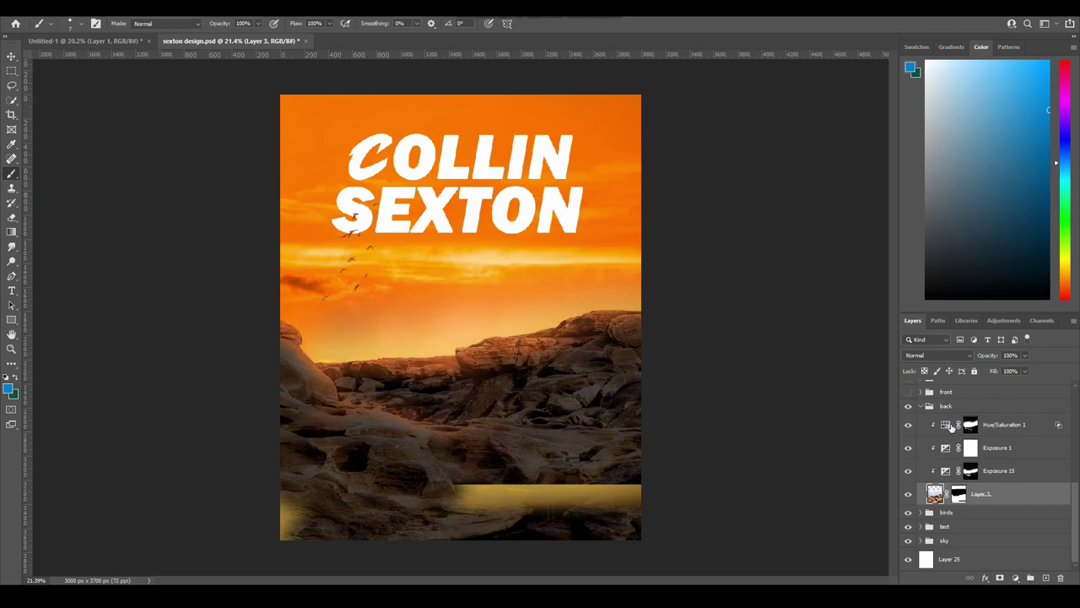
double_click(951, 426)
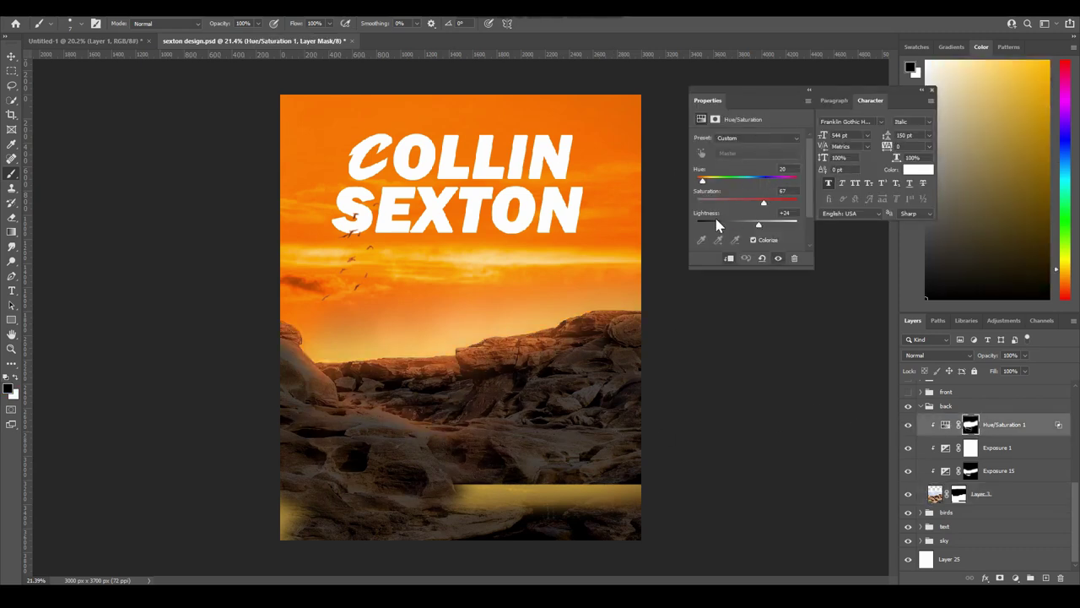
click(932, 91)
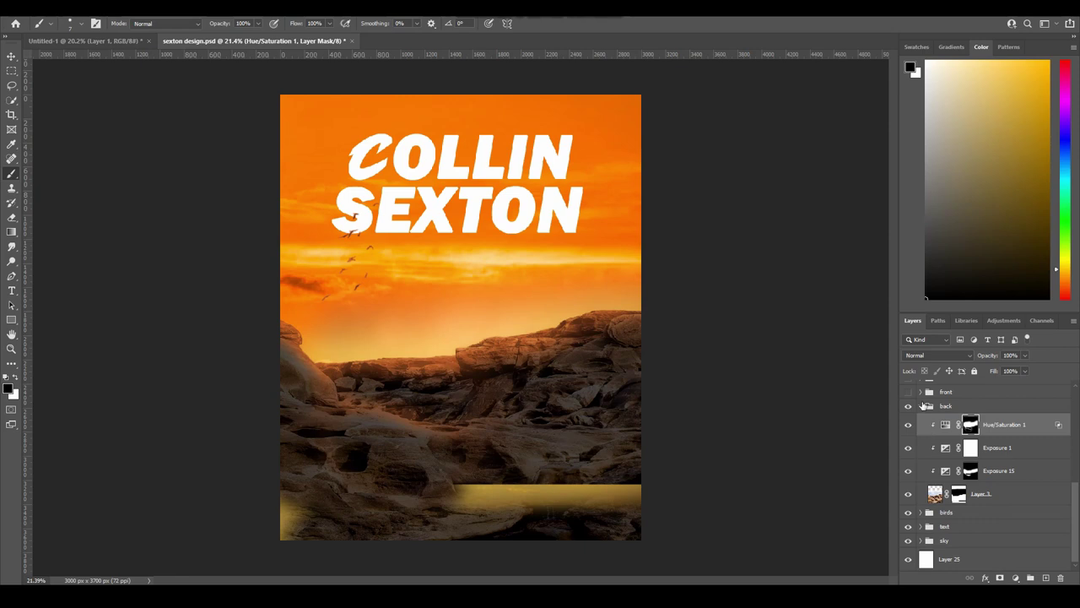
click(921, 406)
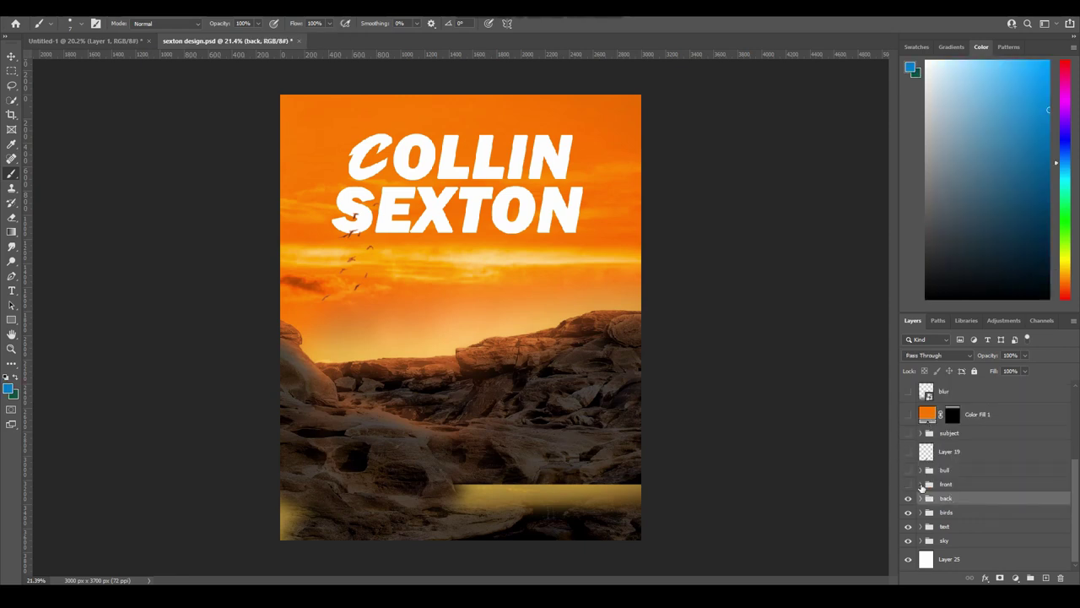
Show the front rocks group with Exposure 1 copy and Exposure 15 copy turned on.
click(920, 391)
click(908, 392)
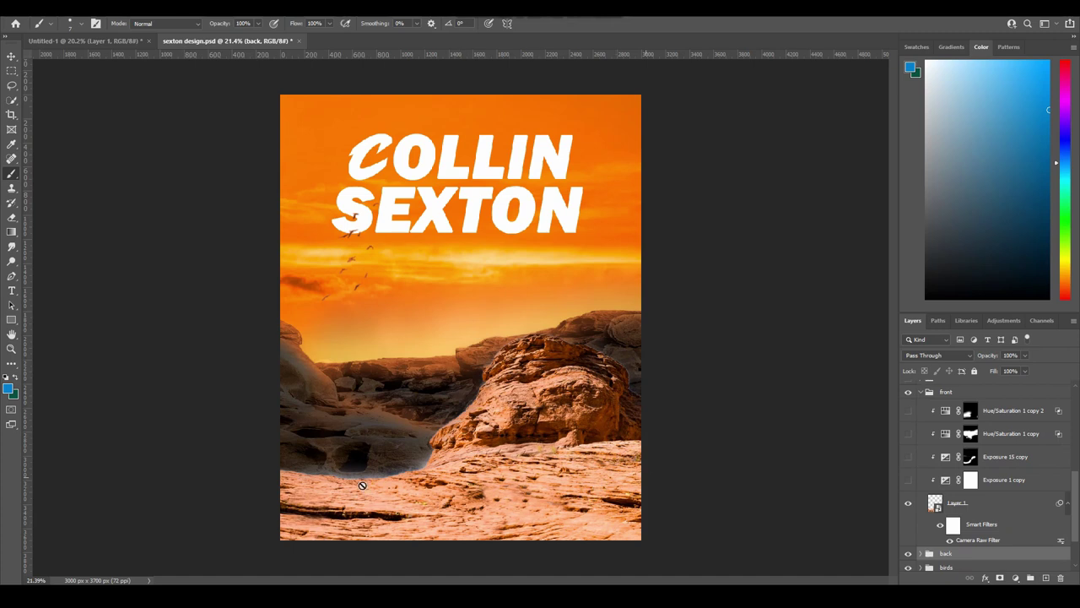
click(908, 480)
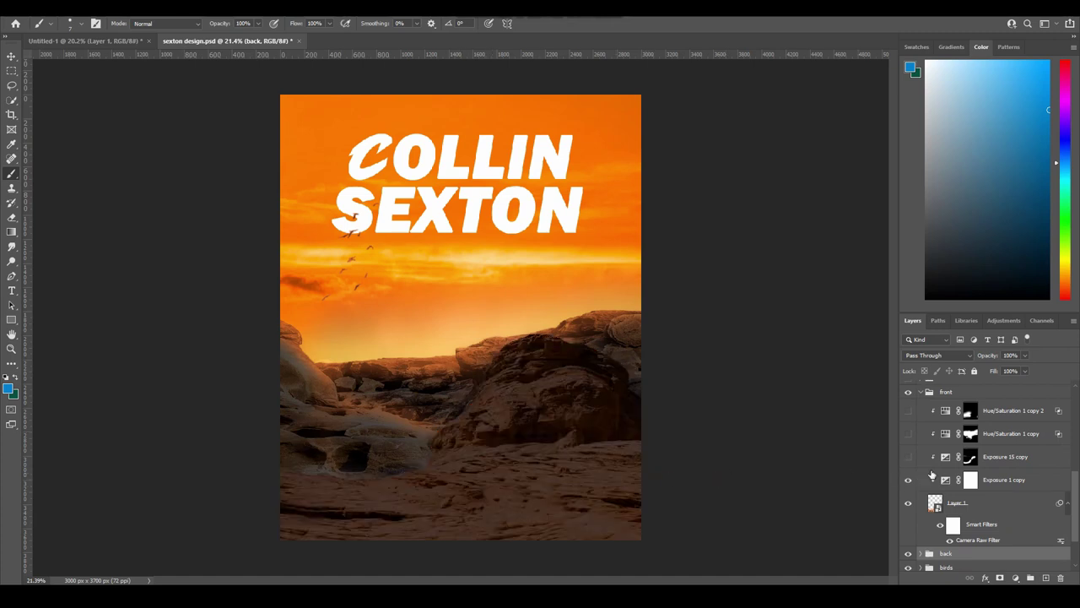
click(909, 456)
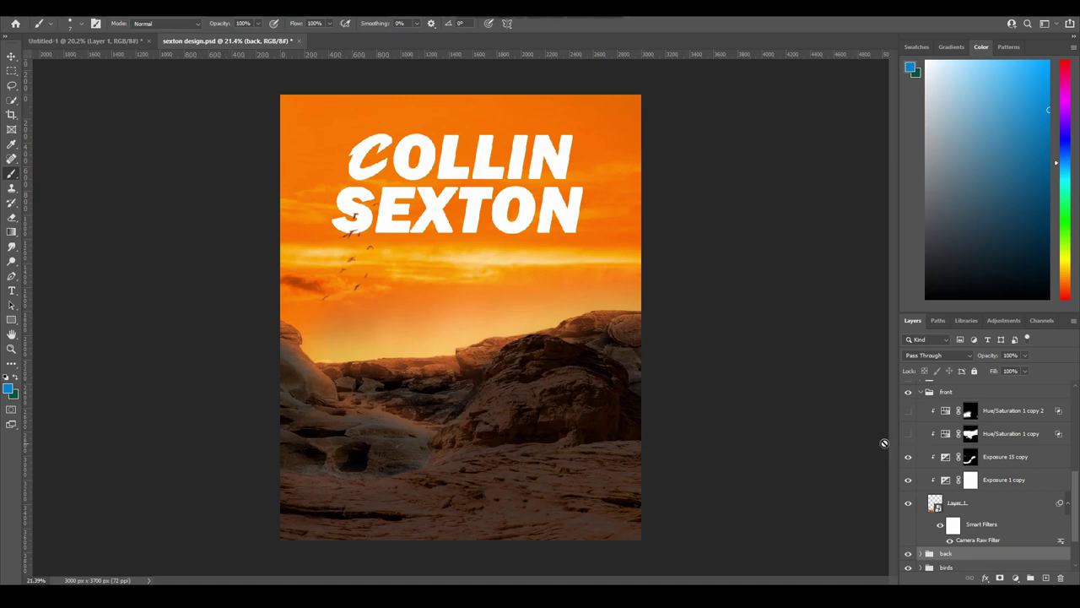
Turn on Hue/Saturation 1 copy and copy 2 for the foreground rocks, then collapse the front group.
click(908, 434)
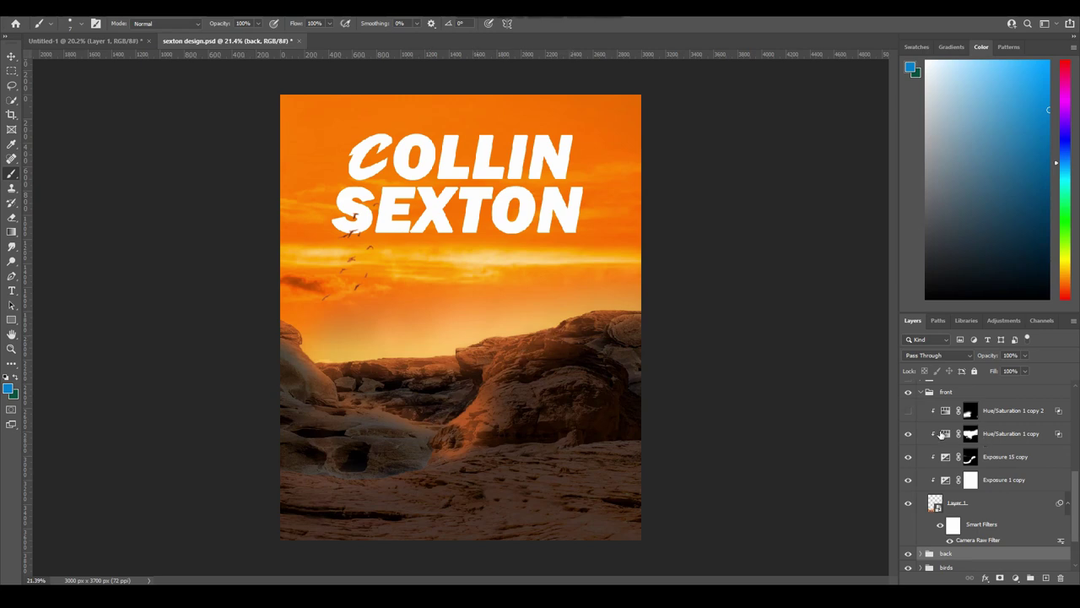
key(d)
double_click(946, 434)
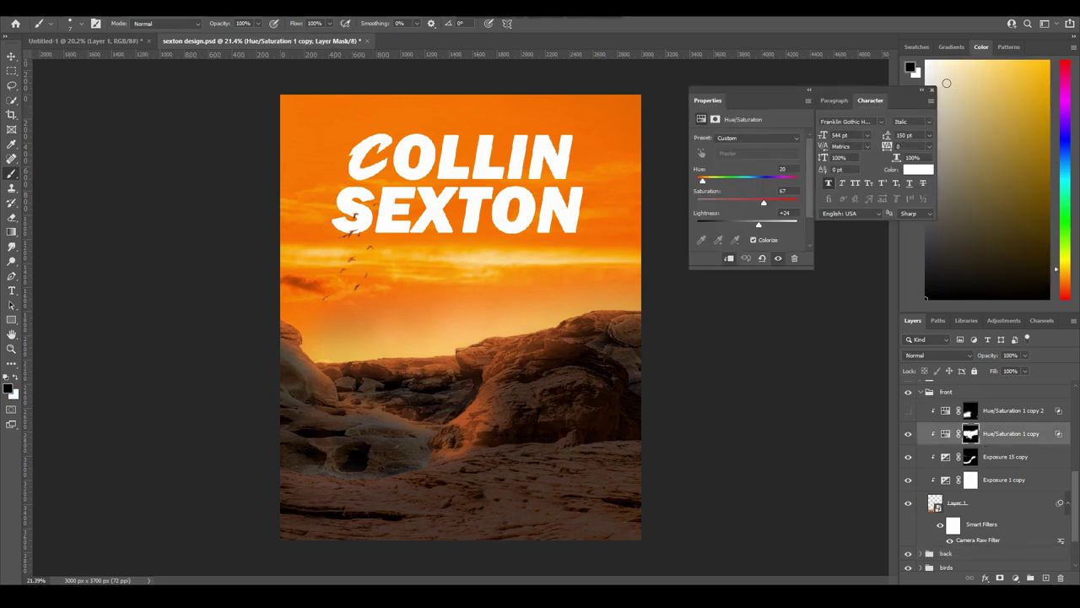
click(714, 202)
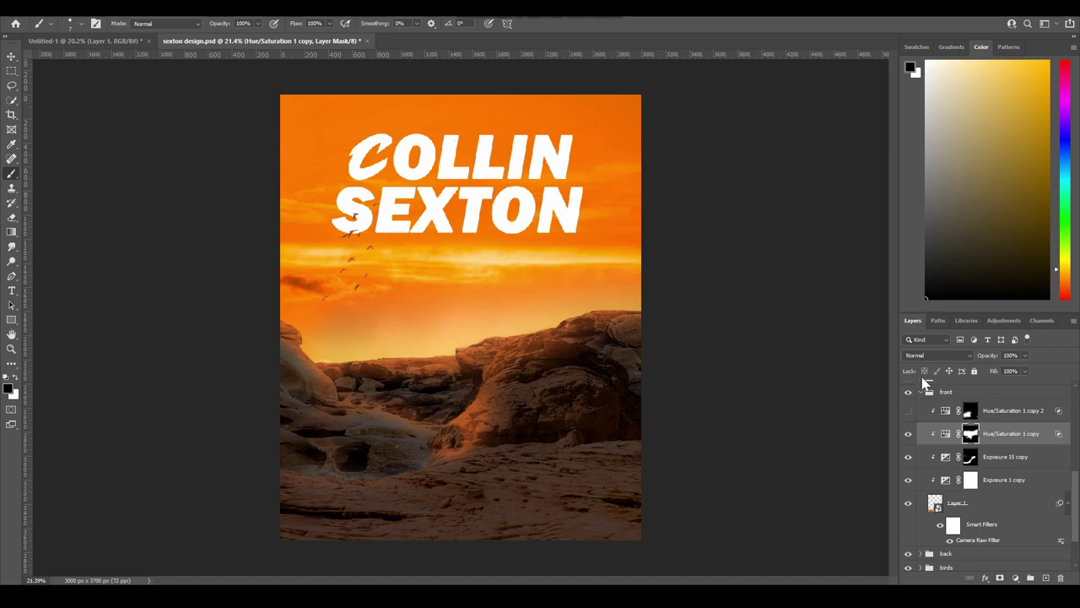
click(909, 411)
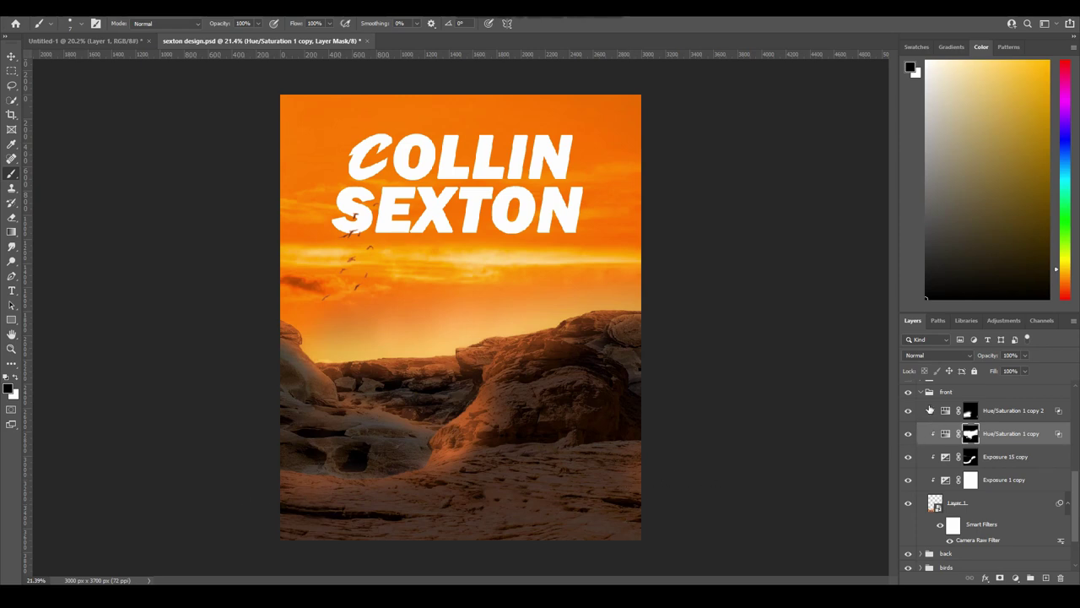
click(921, 393)
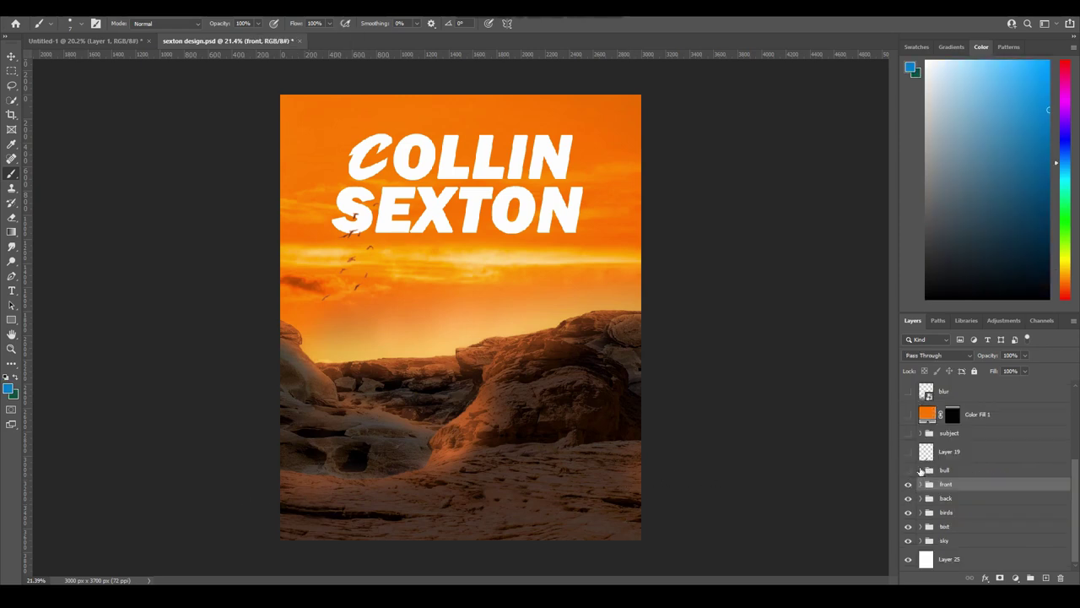
Show the bull group with its exposure adjustments and two leg-shading layers switched off.
click(921, 470)
scroll(927, 470, down, 1)
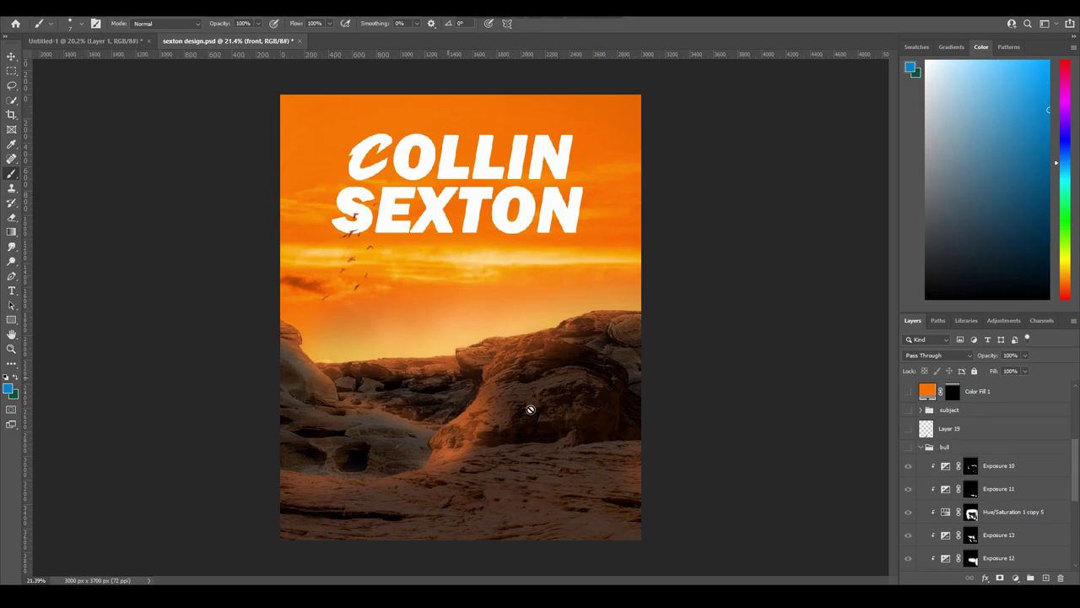
click(908, 446)
scroll(940, 450, down, 2)
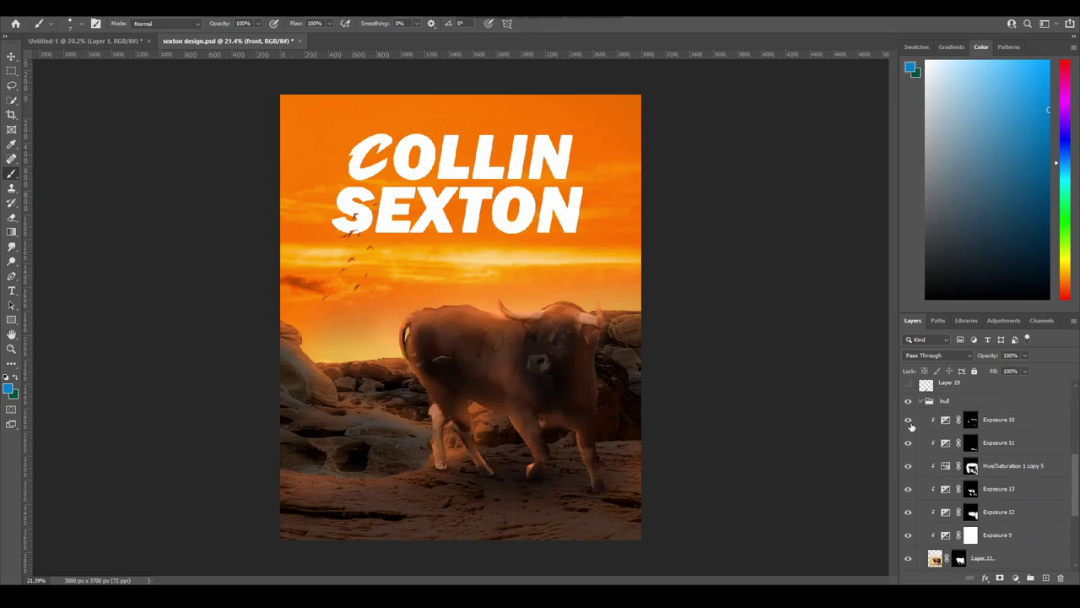
drag(909, 424, 908, 539)
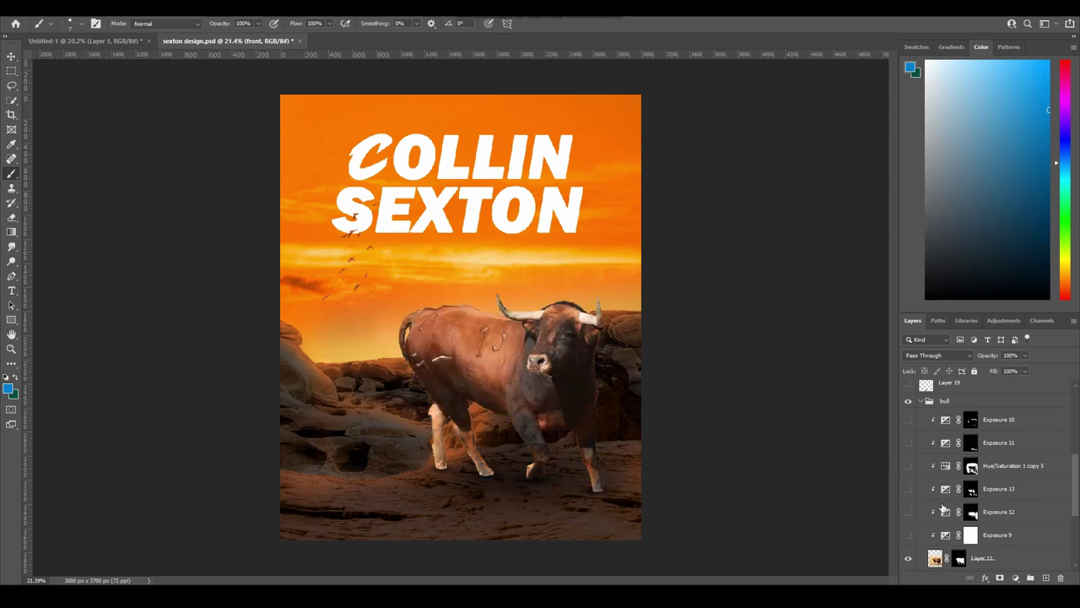
scroll(942, 507, down, 2)
scroll(934, 511, down, 1)
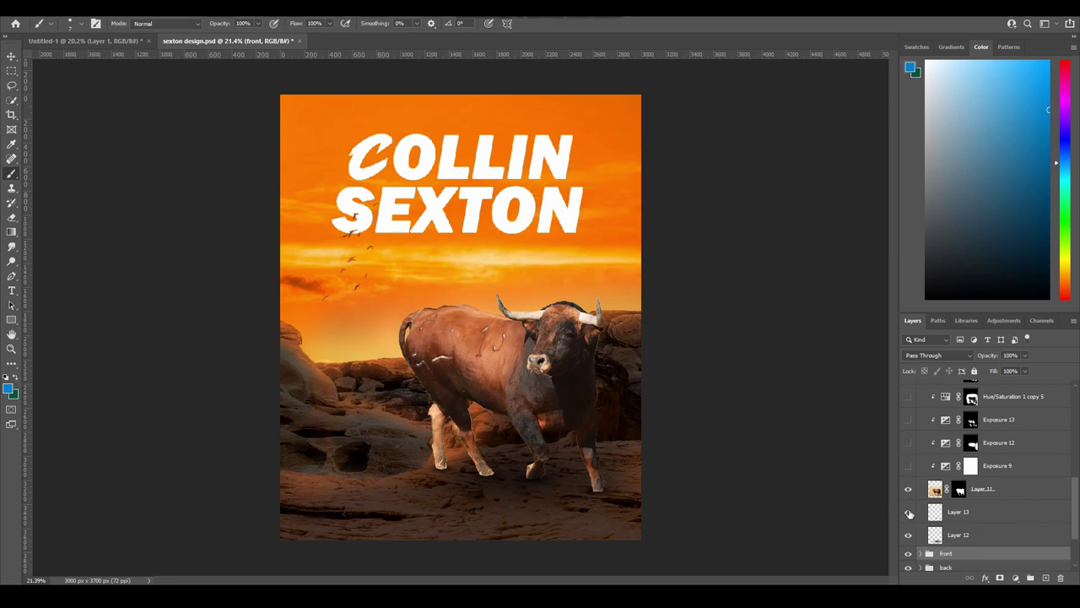
drag(909, 512, 909, 535)
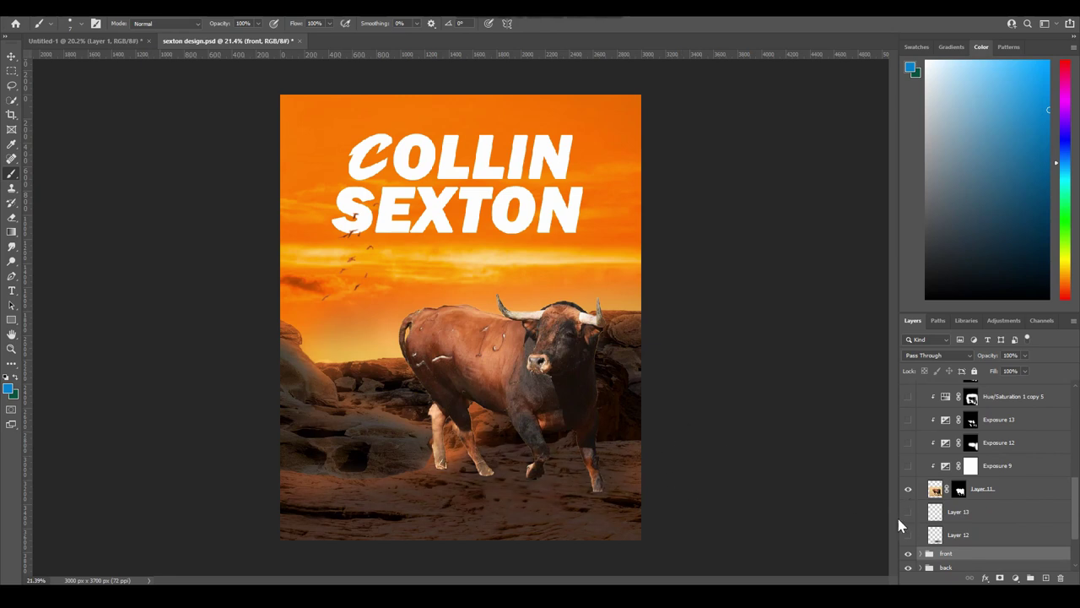
Restore Layer 13 and Layer 12 shading, and enable Exposure 9 (−1.75) and Exposure 12.
click(908, 512)
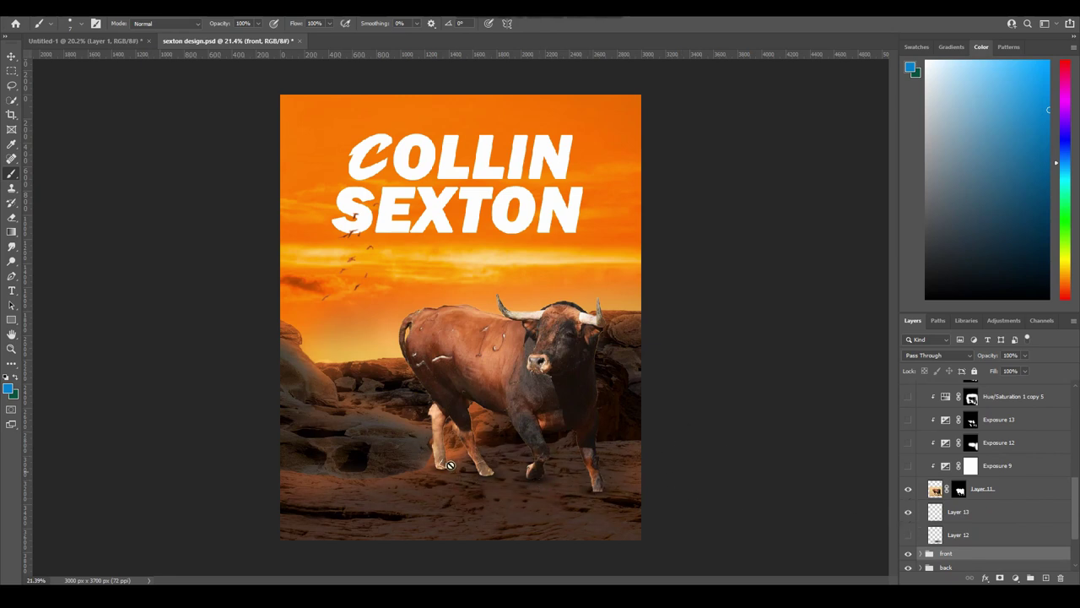
click(909, 534)
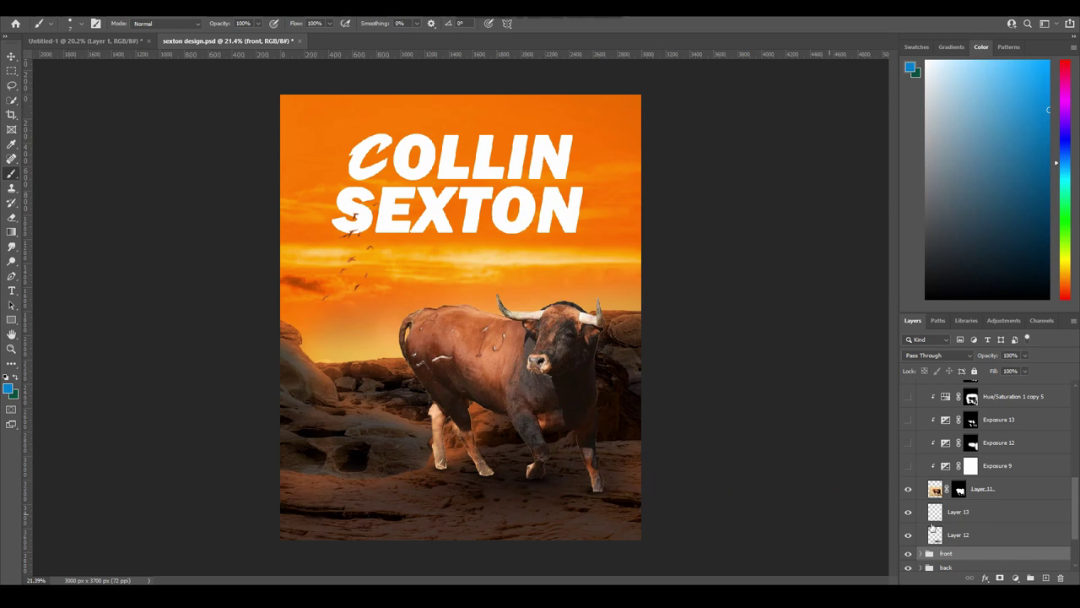
click(908, 467)
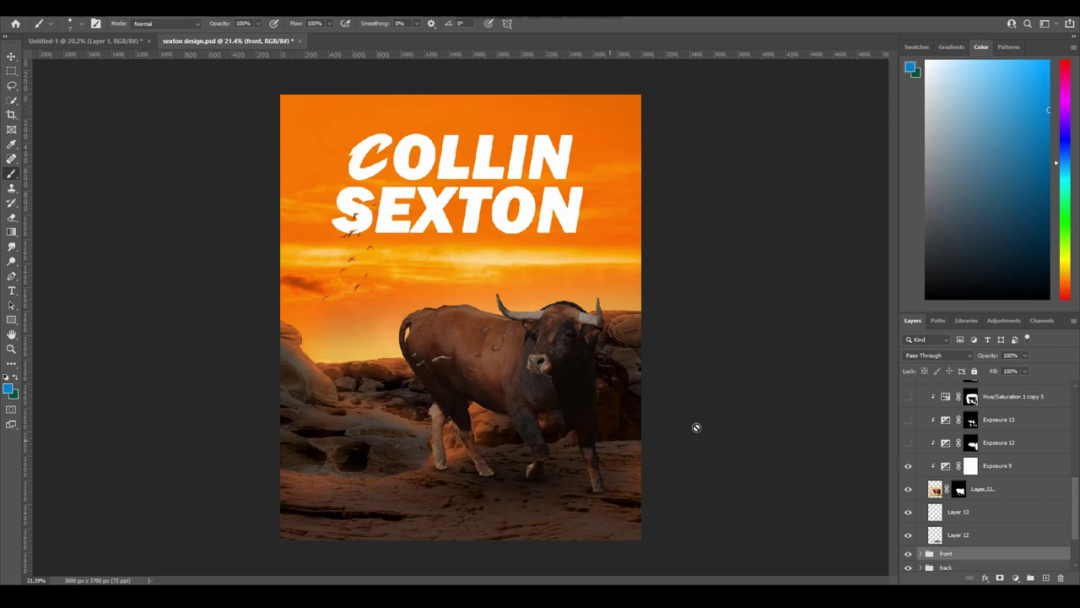
double_click(946, 466)
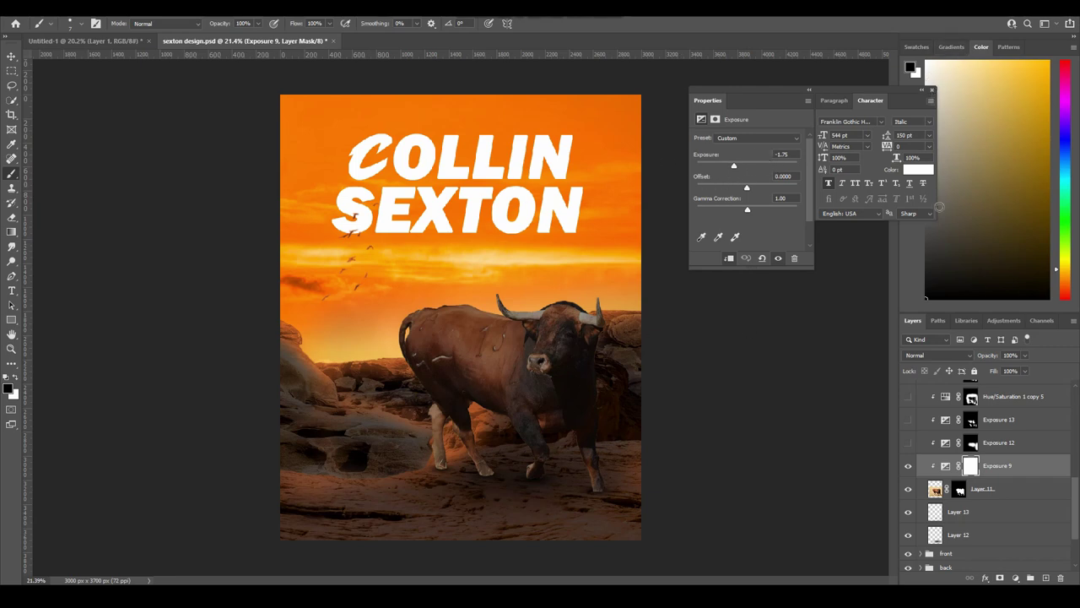
click(932, 90)
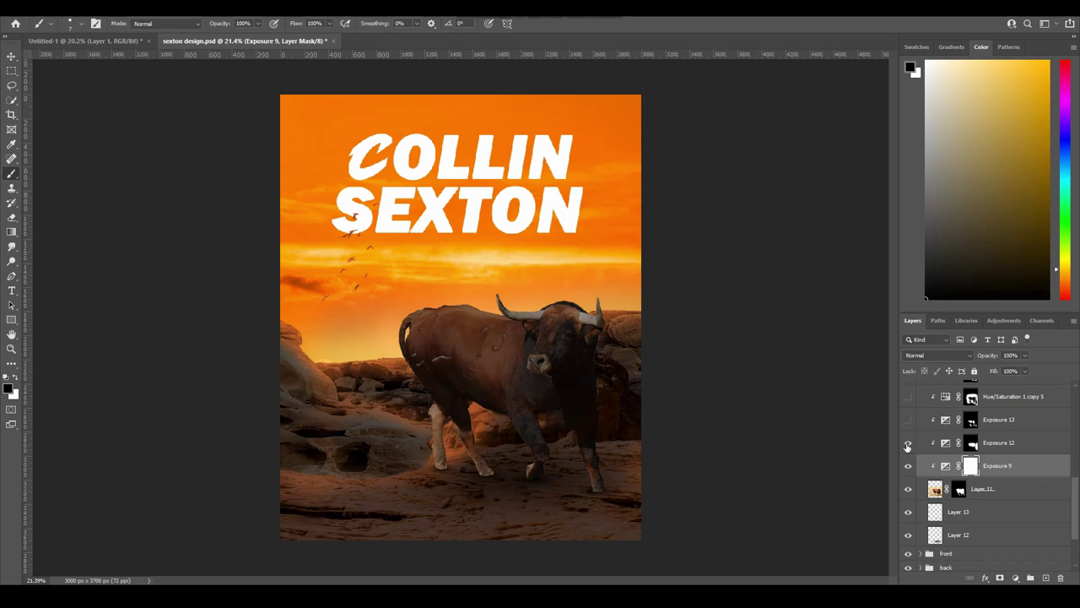
click(972, 443)
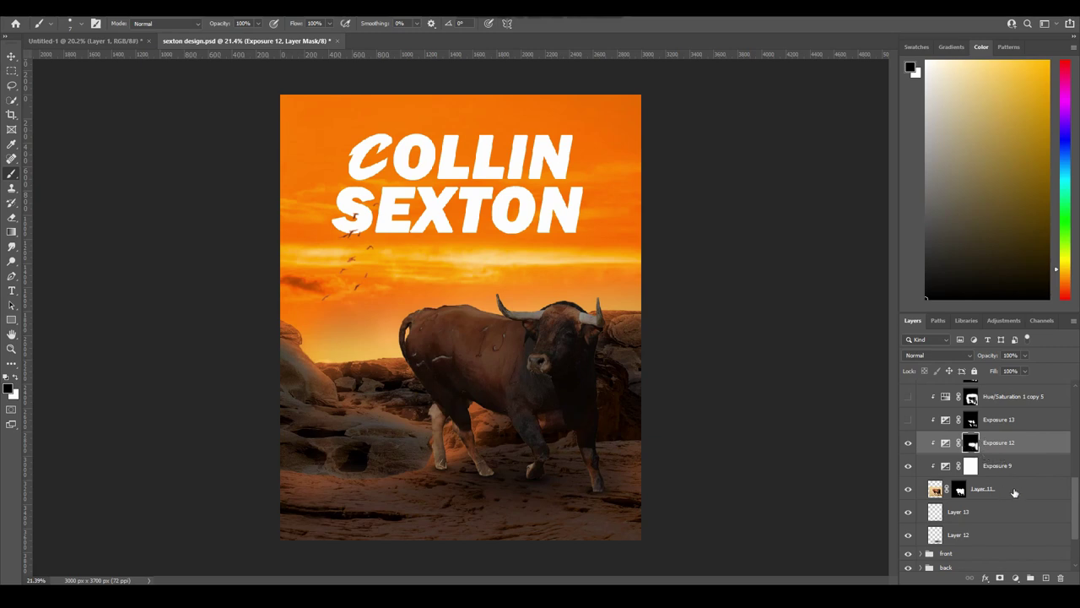
scroll(1015, 492, up, 6)
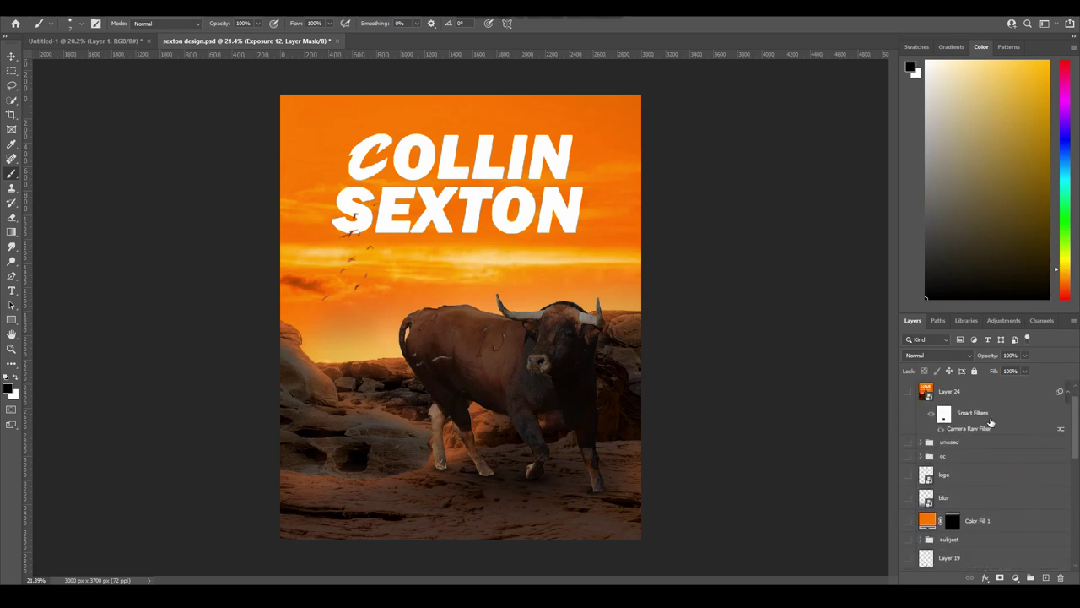
click(1017, 578)
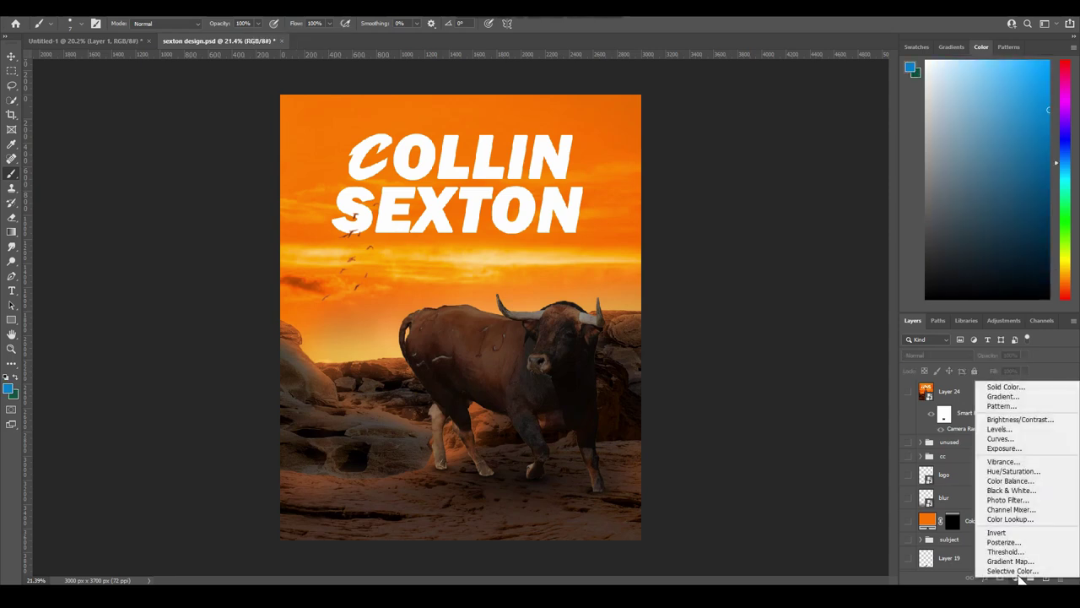
click(1005, 449)
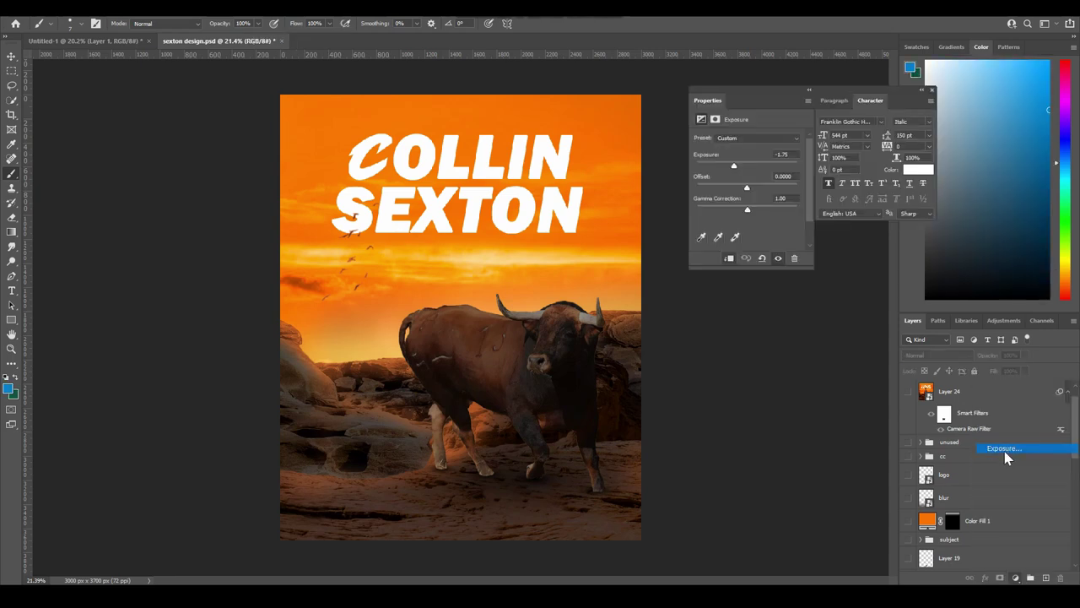
click(1004, 449)
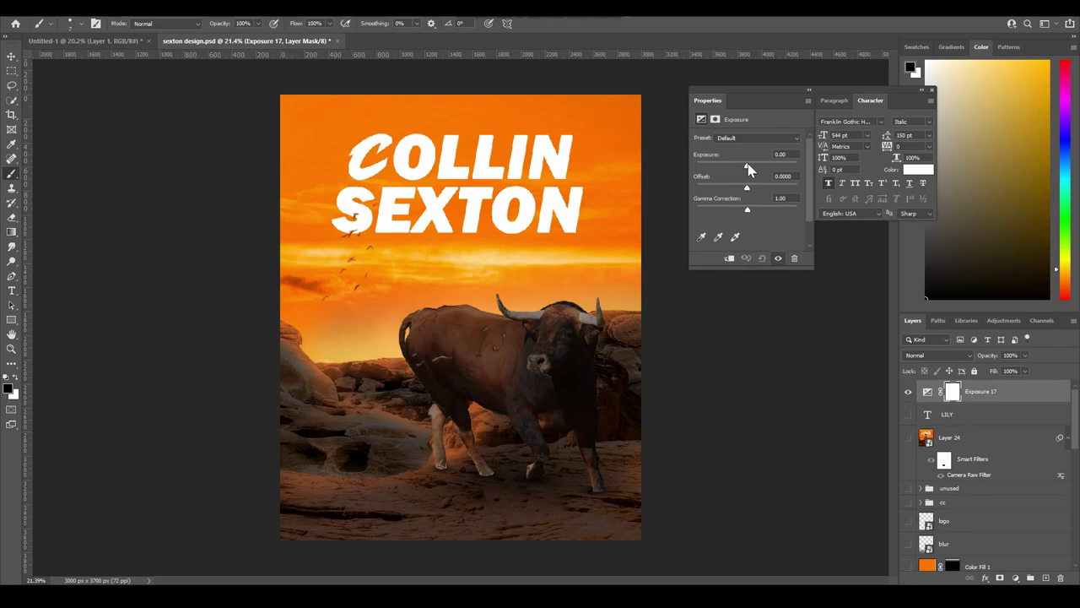
mouse_move(748, 170)
mouse_down()
mouse_move(770, 169)
mouse_move(760, 172)
mouse_up()
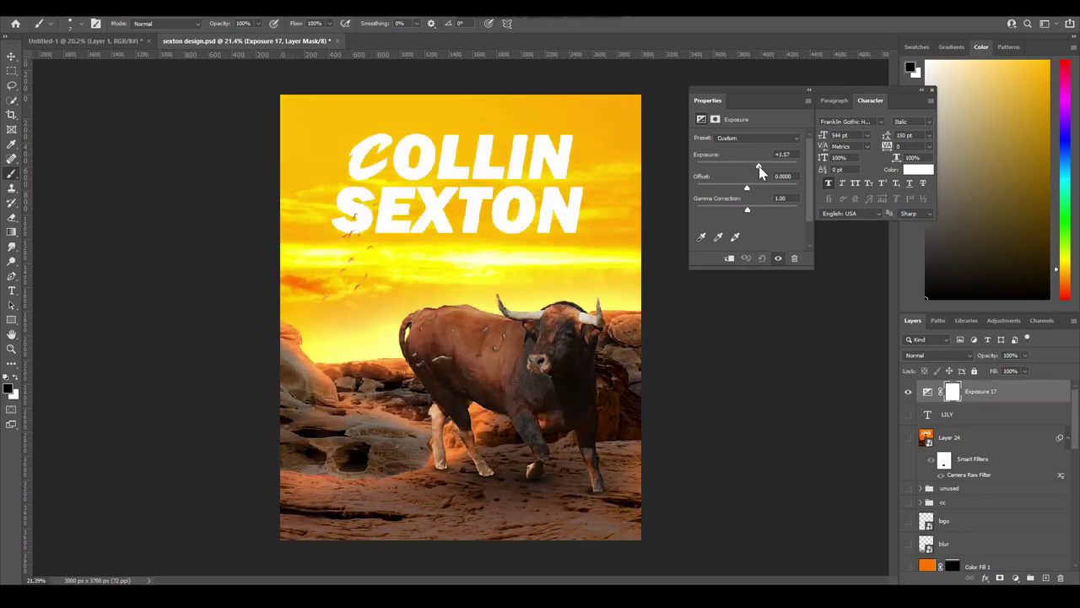
click(932, 90)
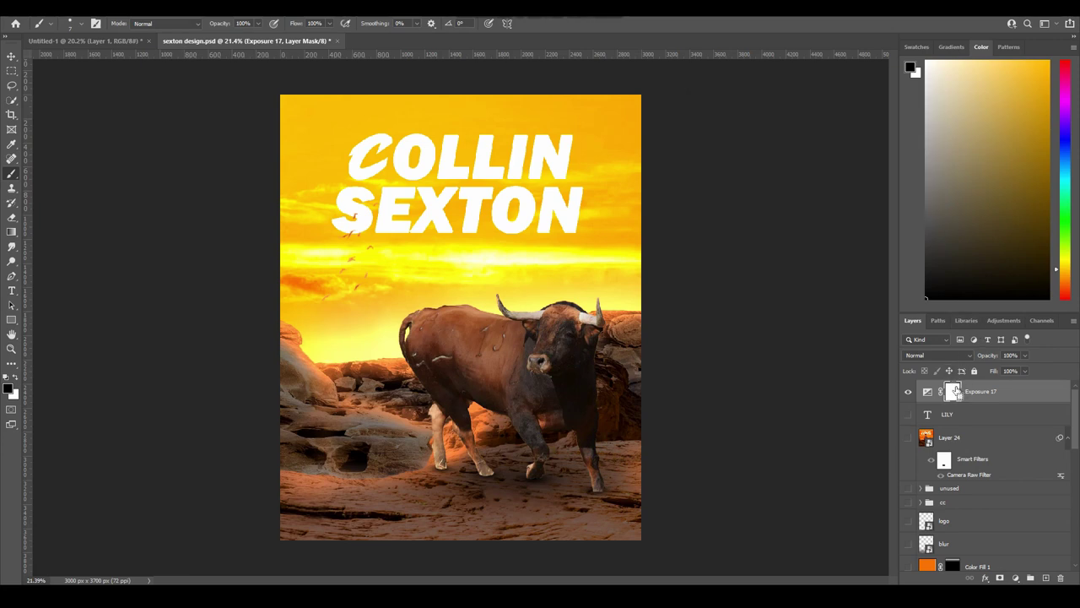
key(ctrl+i)
key(ctrl+i)
key(ctrl+i)
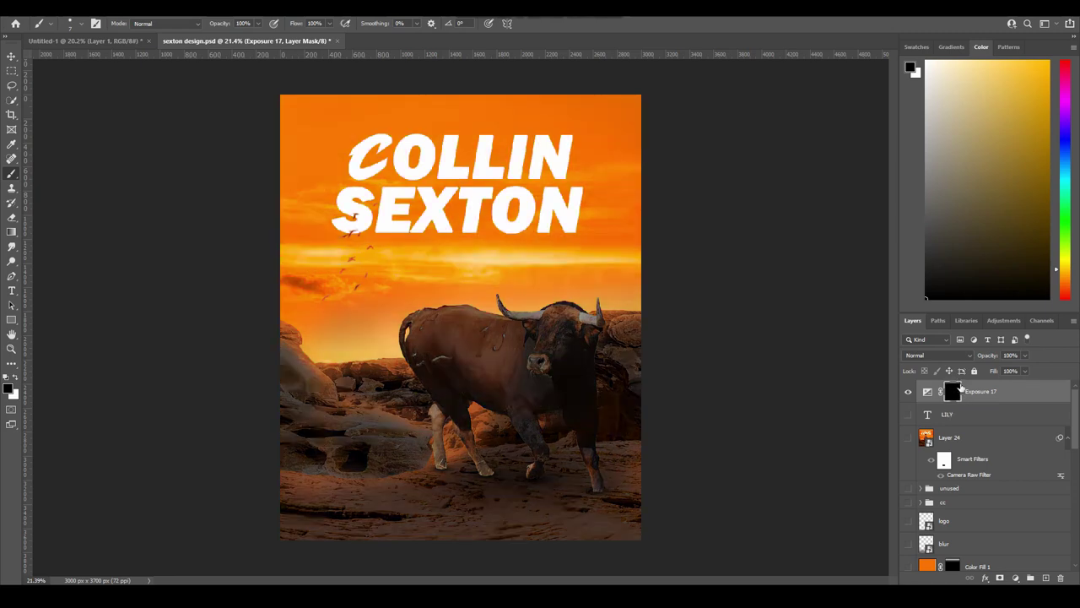
key(x)
key(x)
key(x)
key(x)
key(x)
key(x)
key(x)
key(bracketright)
key(bracketright)
key(bracketright)
mouse_move(570, 272)
mouse_down()
mouse_move(511, 273)
mouse_move(660, 231)
mouse_move(566, 249)
mouse_up()
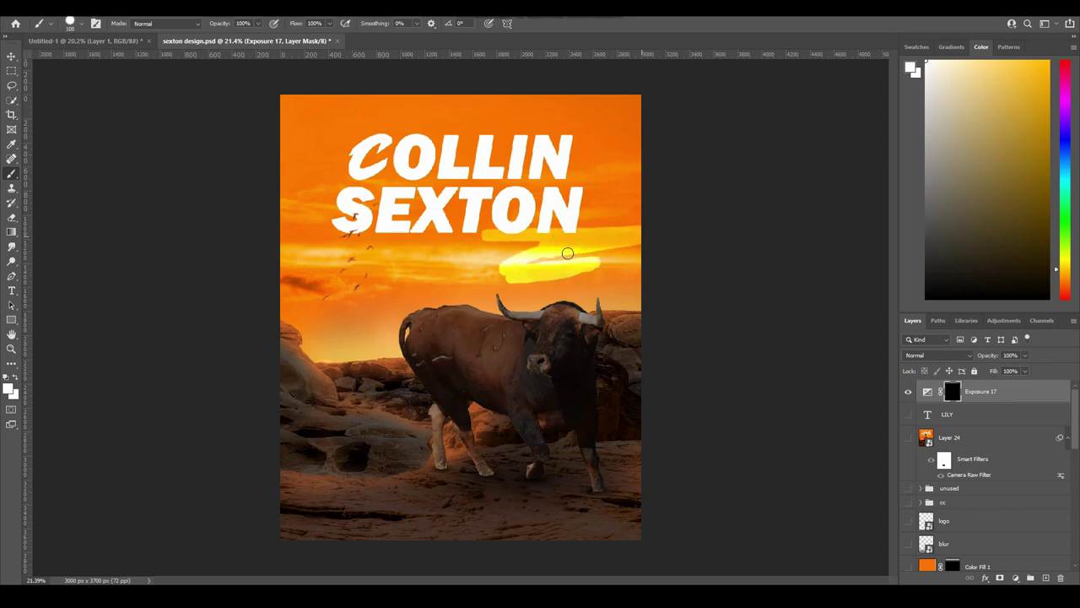
key(ctrl+z)
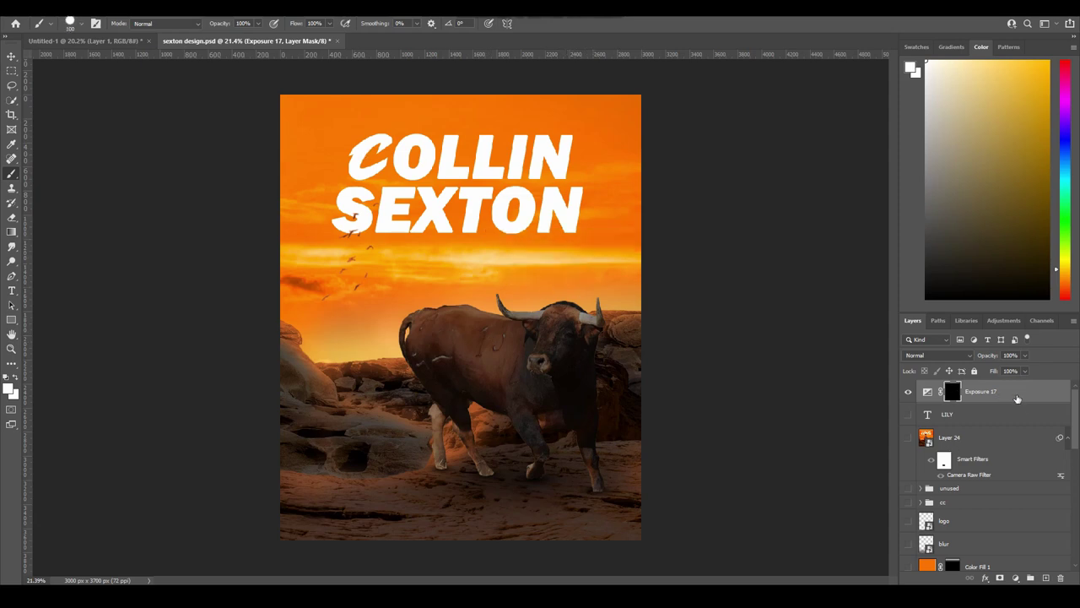
right_click(943, 410)
click(895, 216)
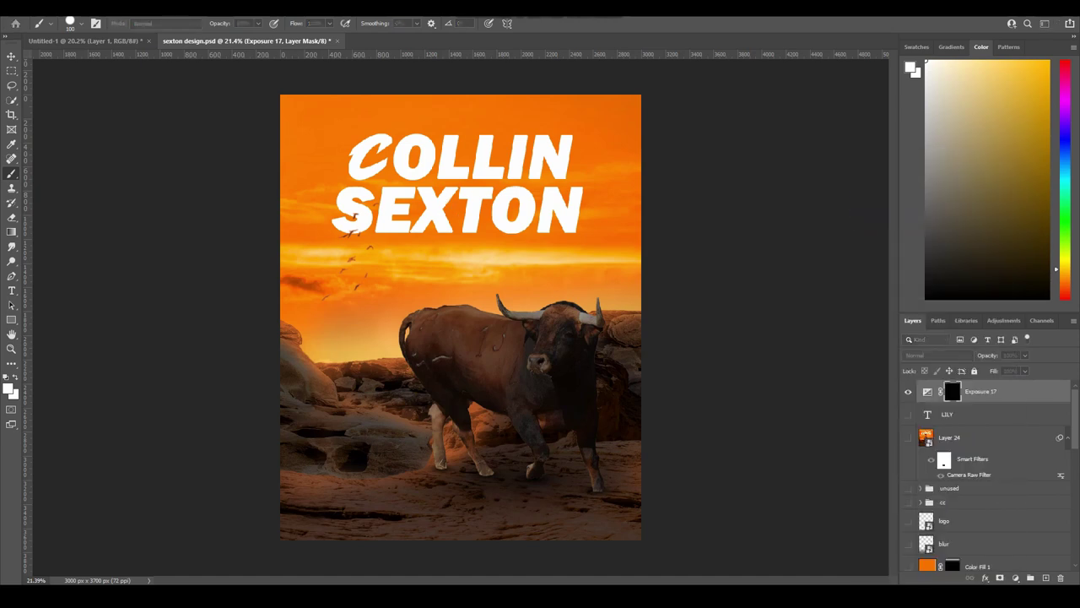
right_click(1013, 395)
click(878, 206)
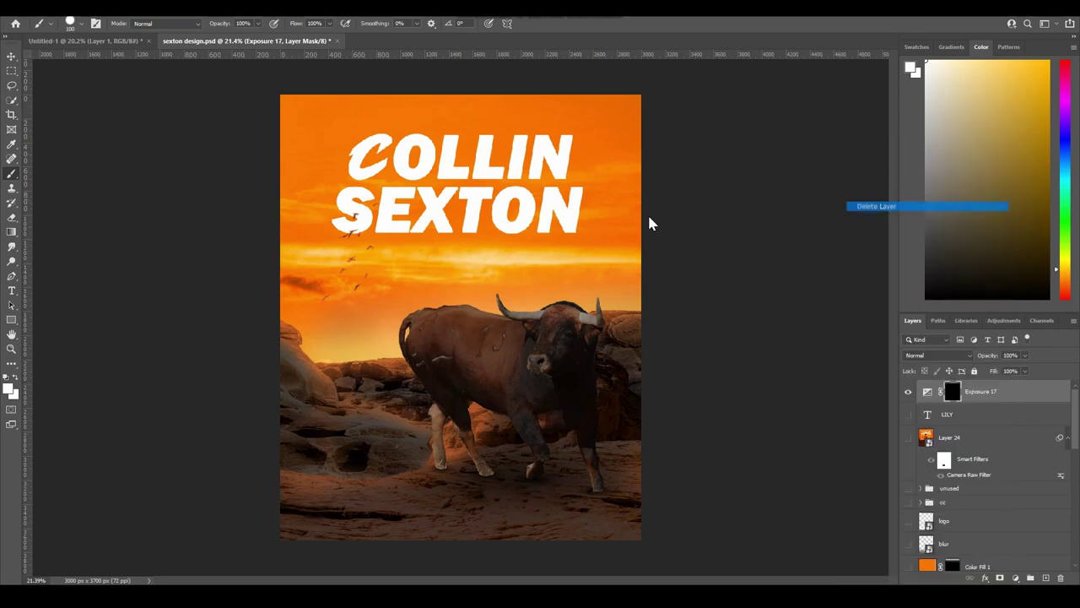
click(494, 230)
scroll(971, 472, down, 5)
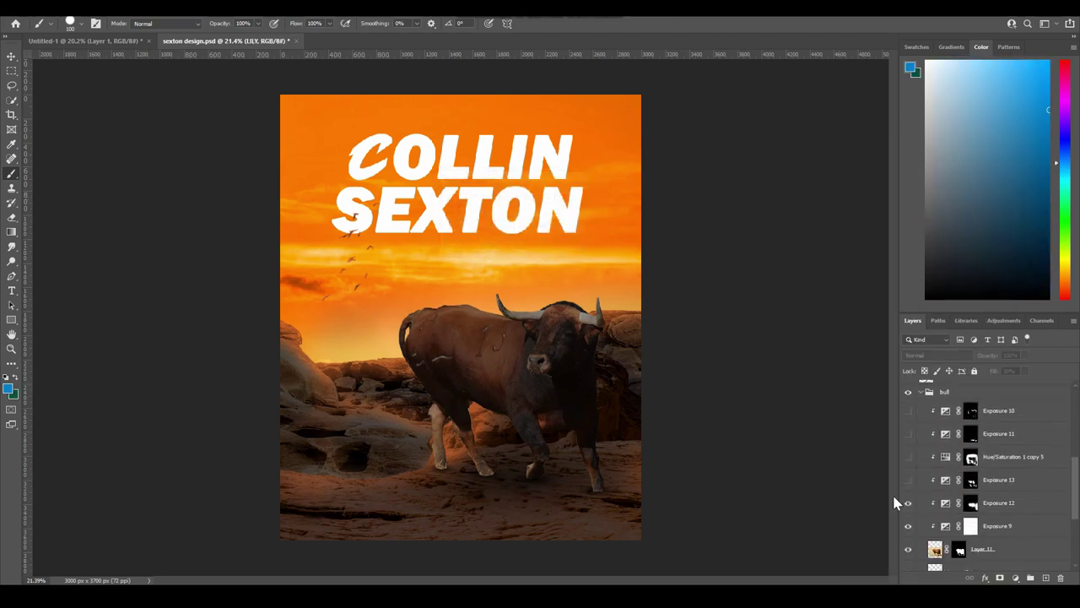
Turn on Exposure 13 and Hue/Saturation 1 copy 5 to darken and recolour the bull.
click(1029, 481)
click(908, 480)
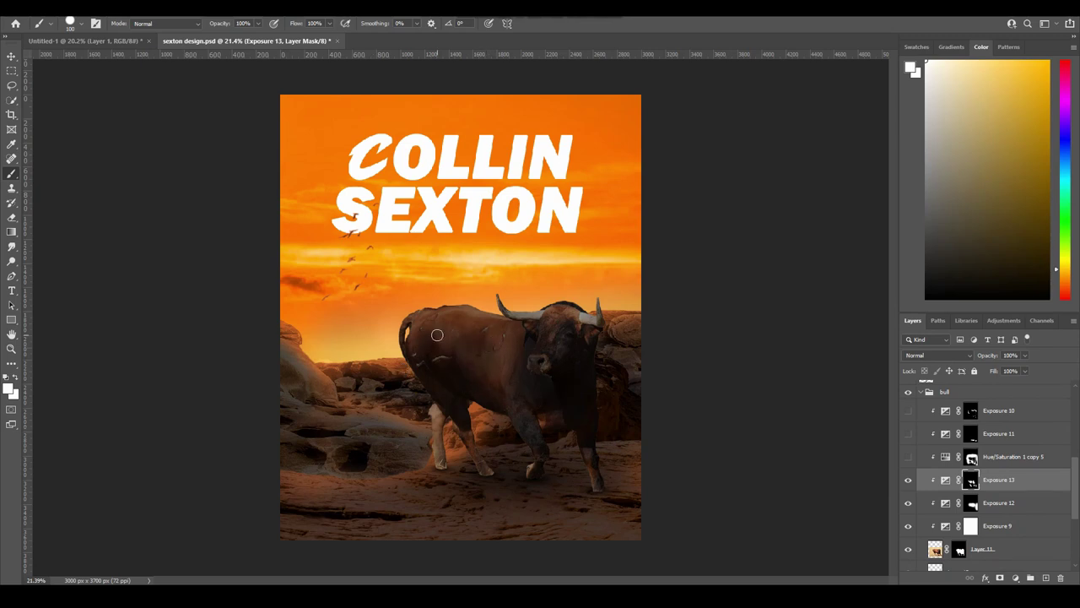
click(908, 457)
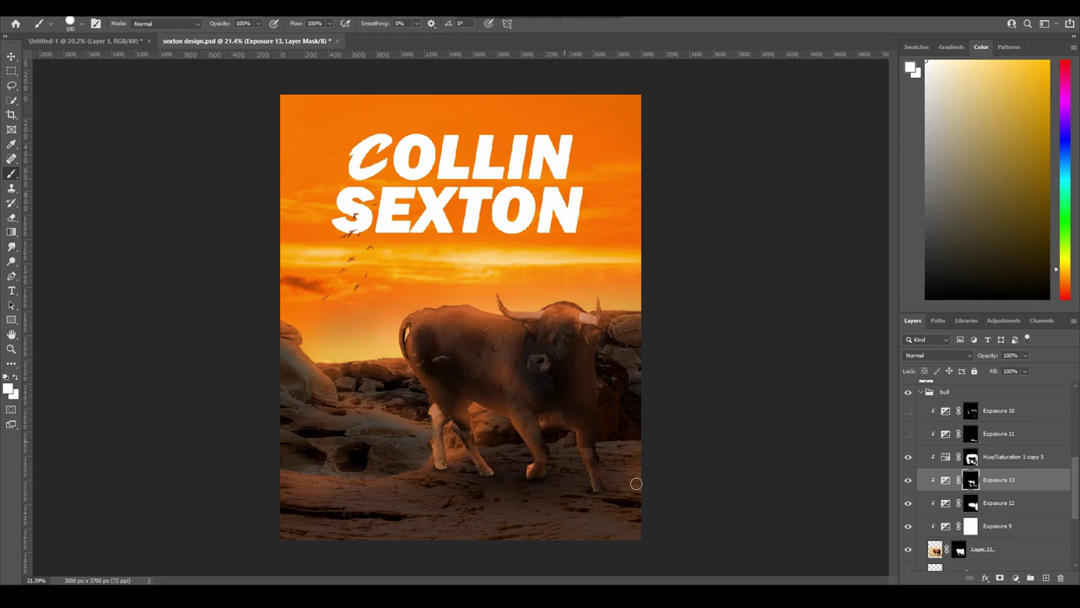
click(1001, 461)
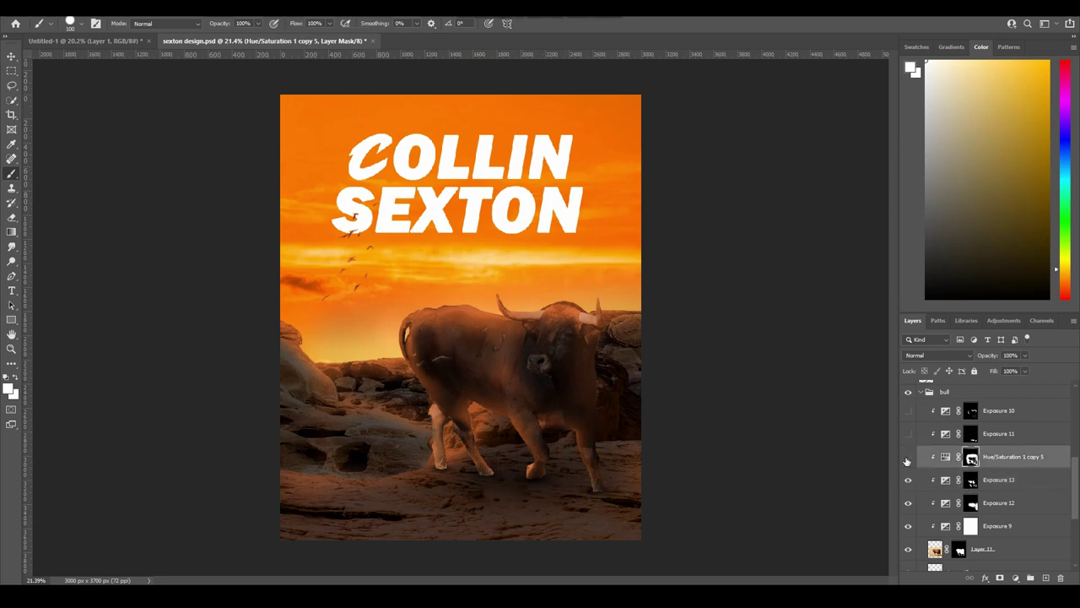
click(908, 456)
click(908, 457)
Enable Exposure 11 for the hooves, check Exposure 10, collapse the bull group, and show the Layer 19 shadow.
click(908, 434)
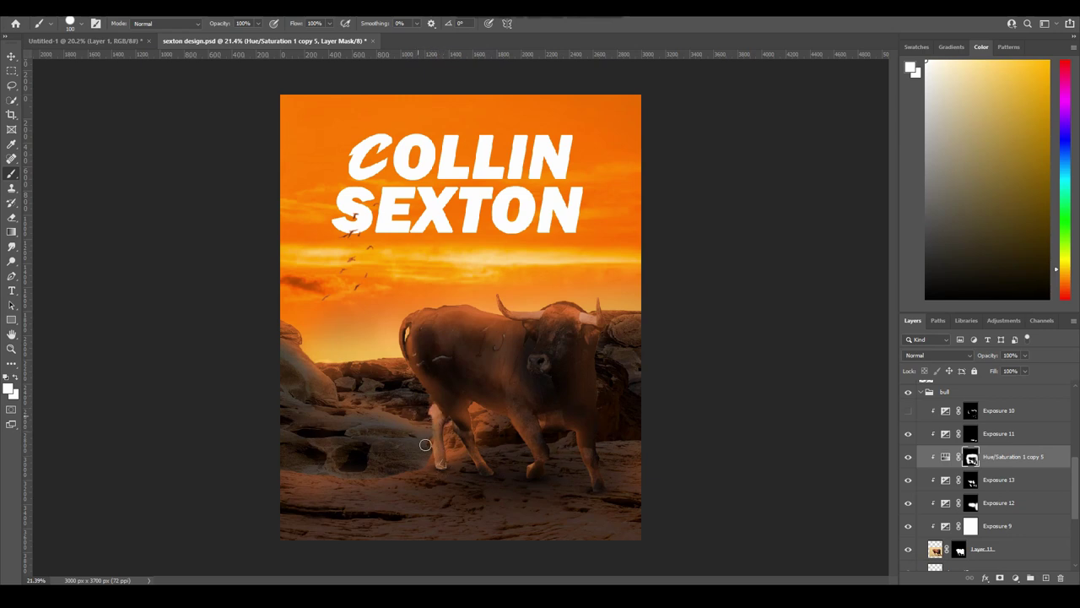
click(996, 434)
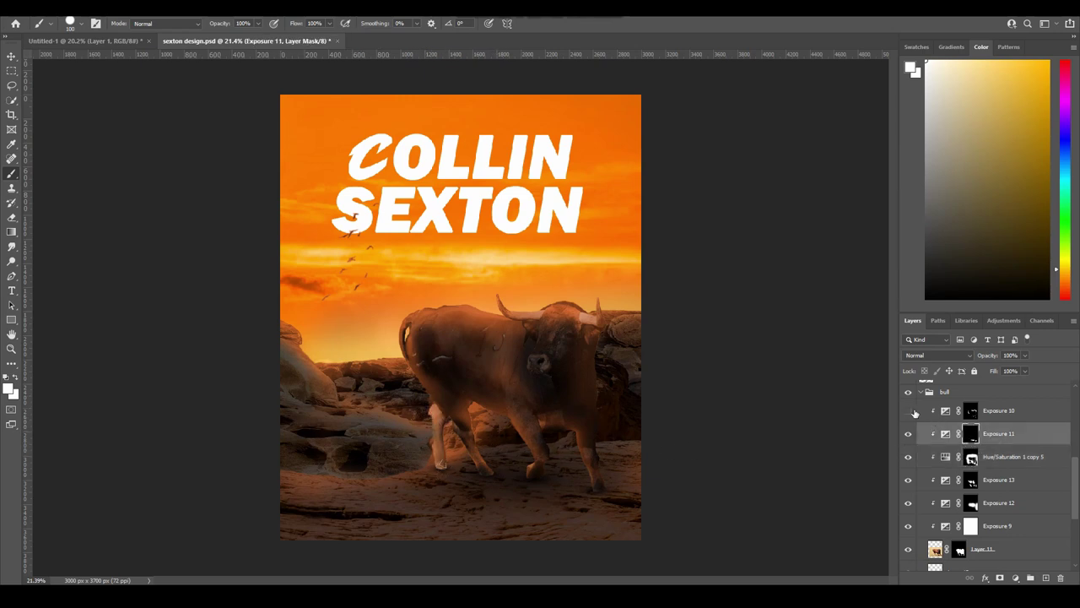
click(909, 411)
click(909, 411)
click(909, 411)
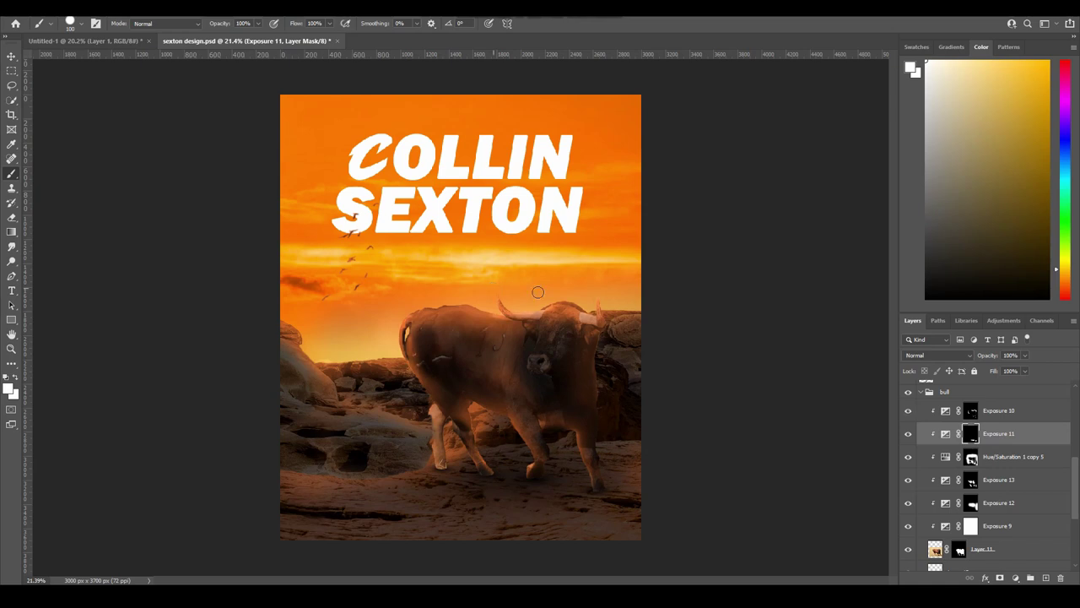
click(909, 411)
click(909, 411)
scroll(920, 431, up, 3)
click(930, 461)
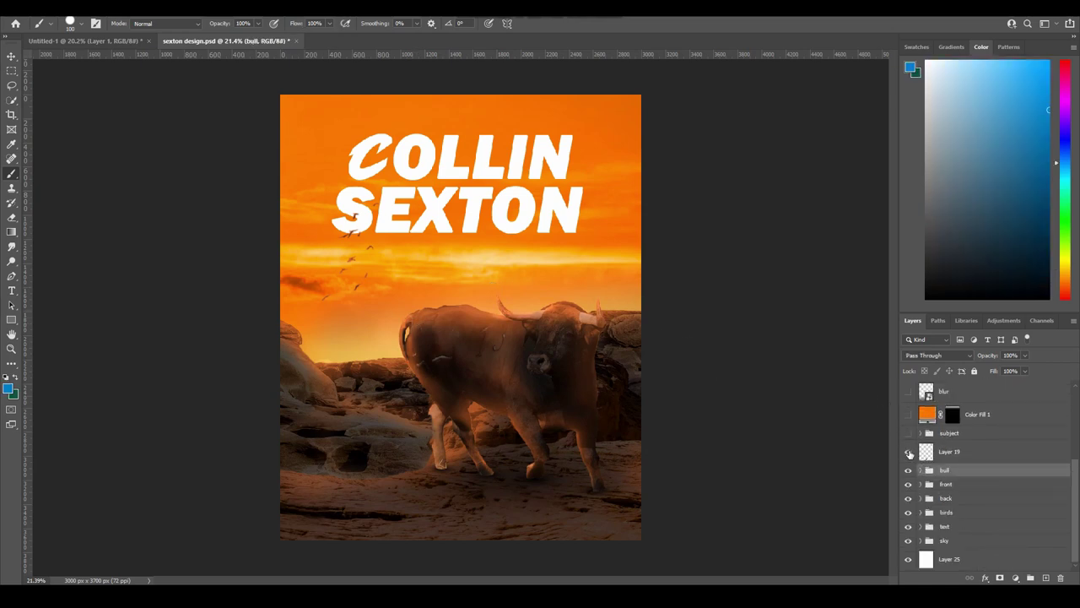
click(909, 452)
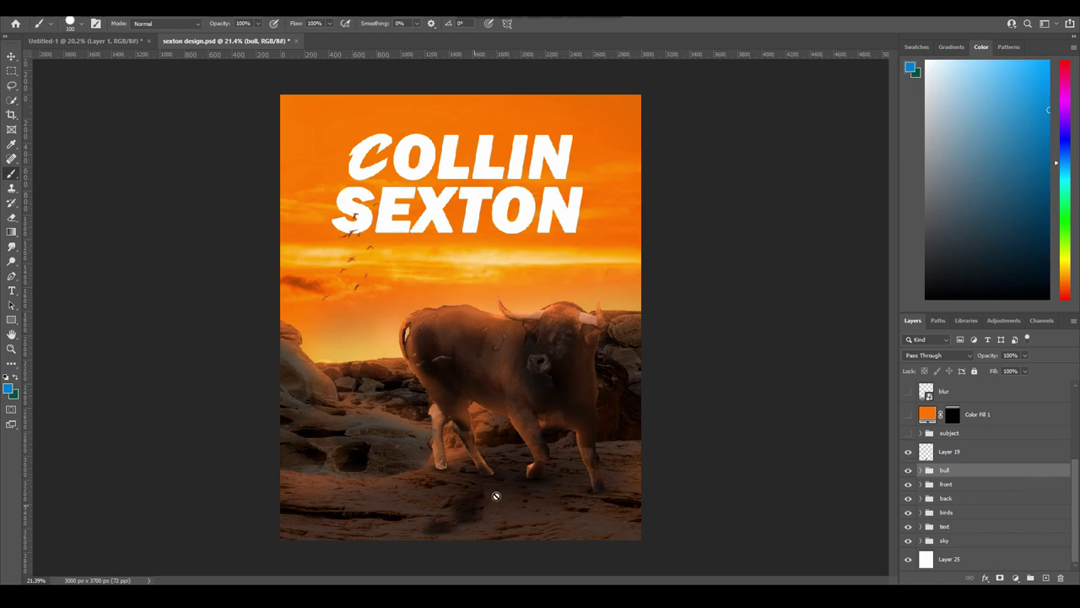
Show the subject group and hide Exposure 3, Exposure 5, Exposure 16, Hue/Saturation 1 copy 3 and Hue/Saturation 2.
click(921, 433)
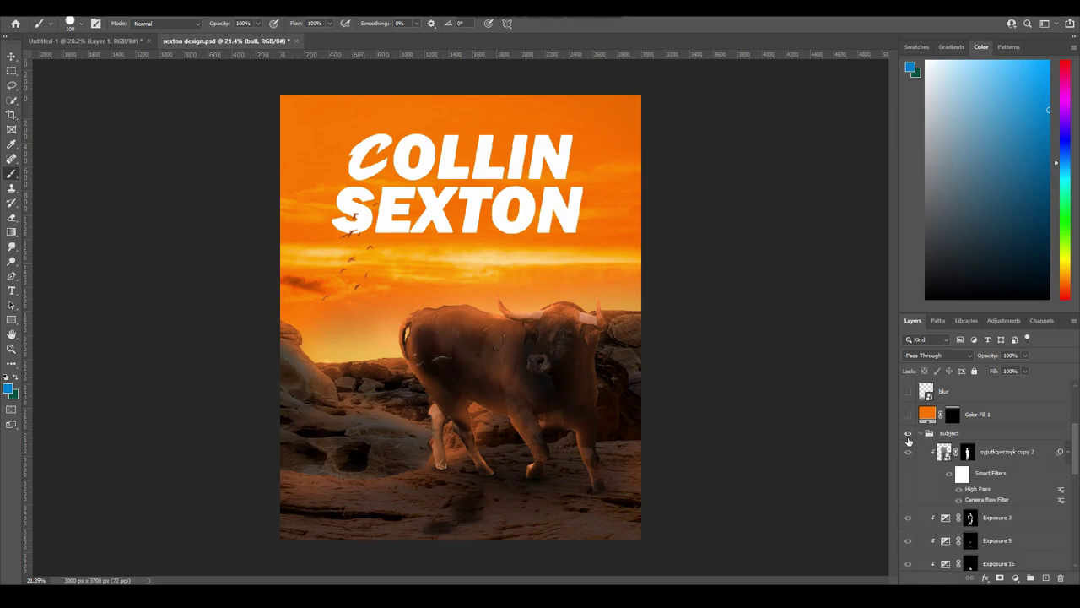
click(908, 434)
scroll(926, 446, down, 1)
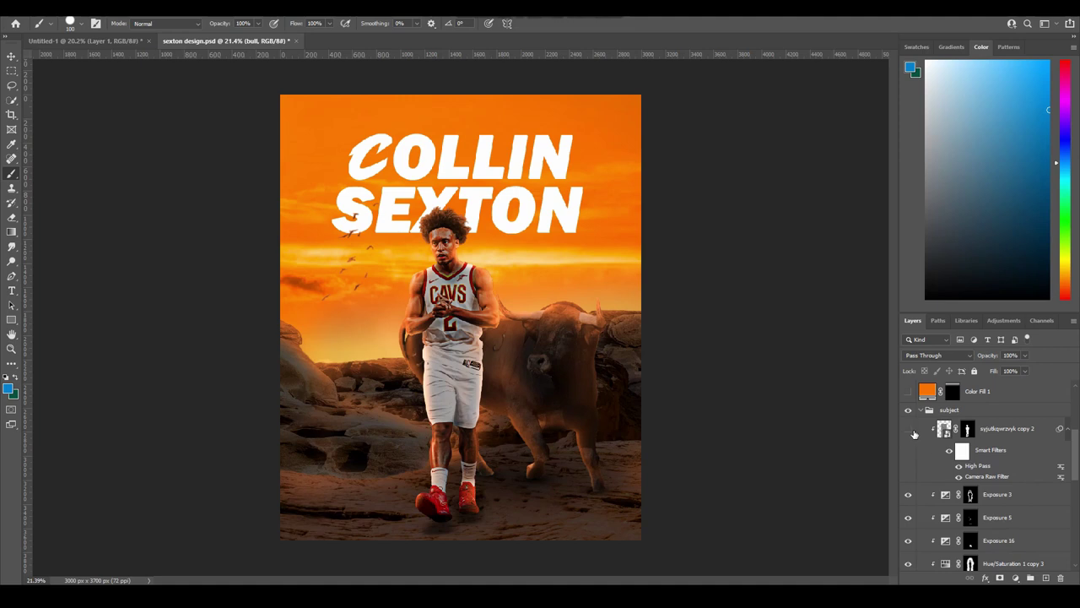
click(908, 495)
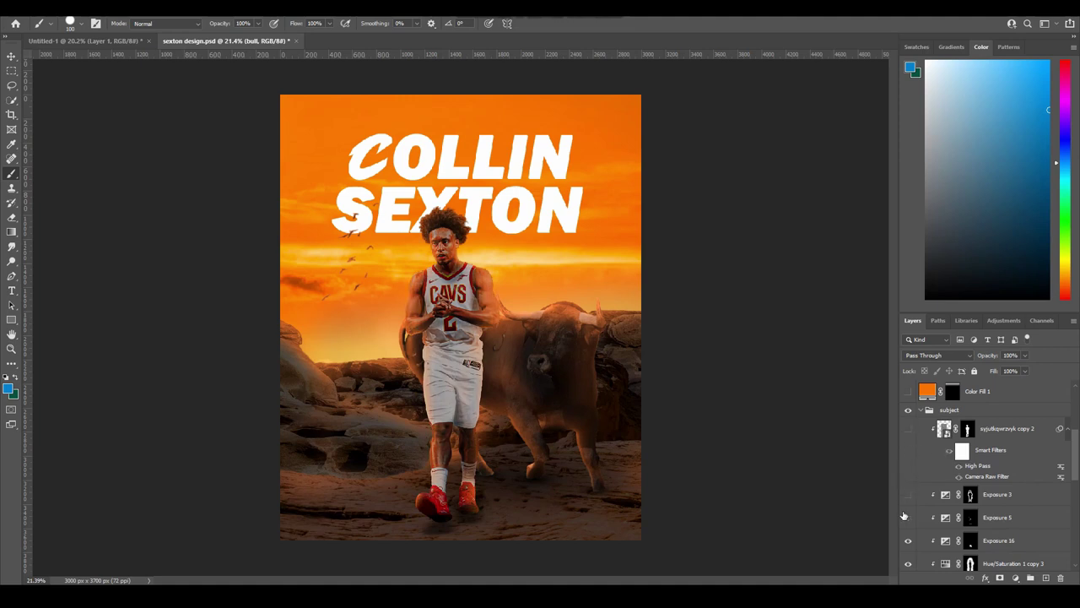
click(909, 517)
scroll(916, 505, down, 2)
click(908, 495)
click(908, 518)
click(908, 540)
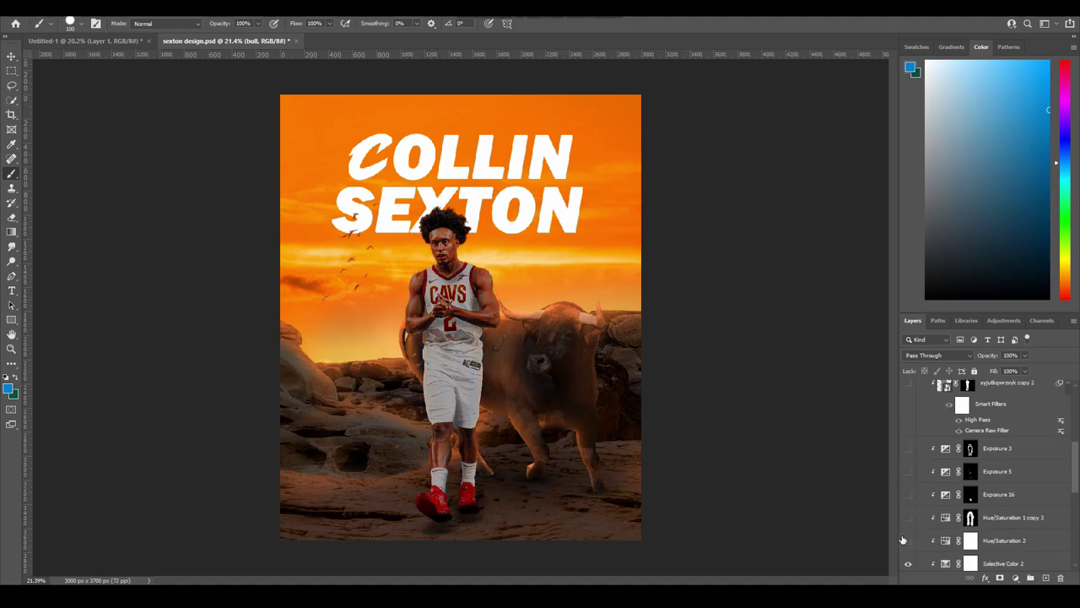
Hide Selective Color 2, Exposure 2, Exposure 4 and Exposure 14, then select the player's smart object.
scroll(908, 523, down, 3)
click(909, 495)
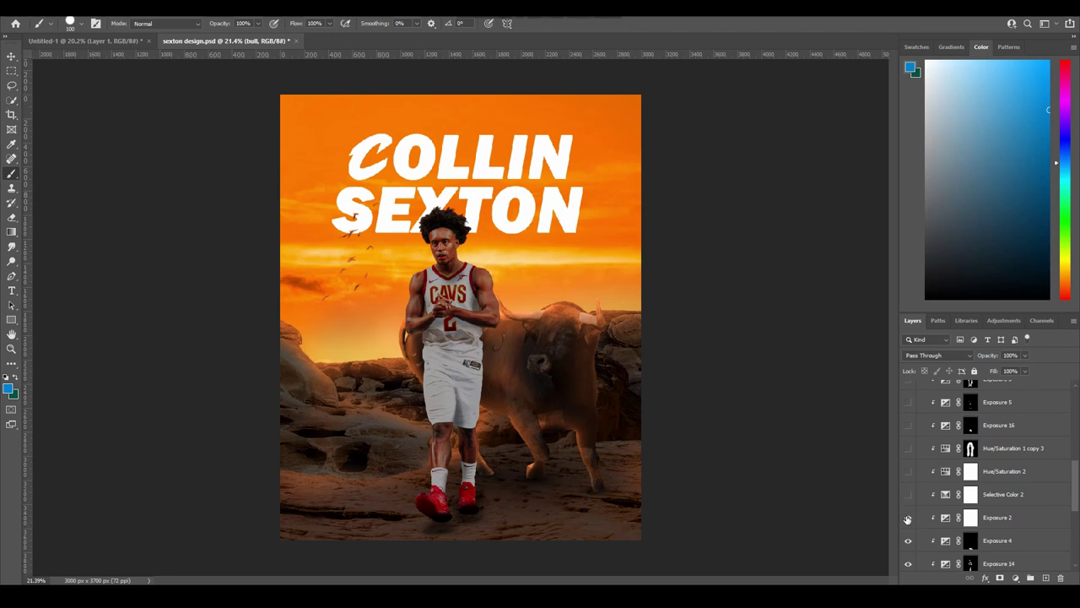
click(908, 517)
click(909, 540)
scroll(908, 504, down, 3)
click(908, 495)
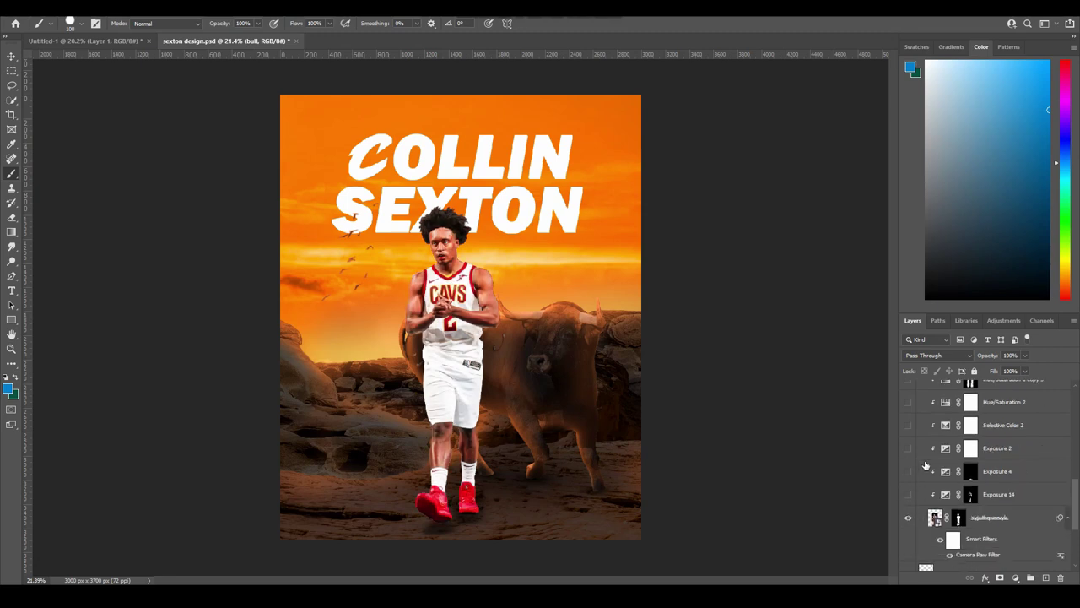
click(978, 556)
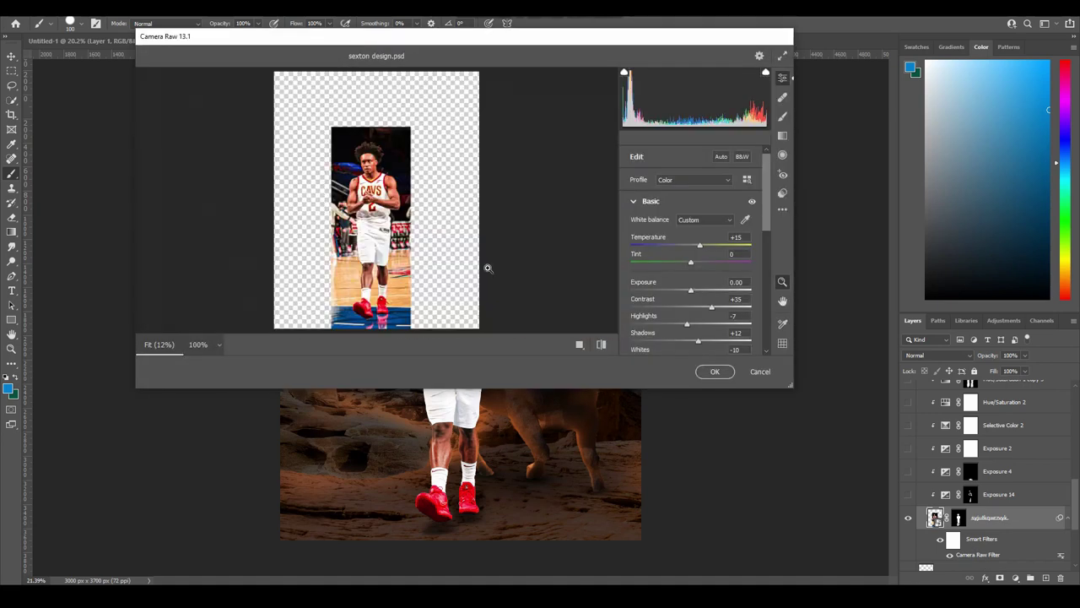
scroll(714, 239, down, 1)
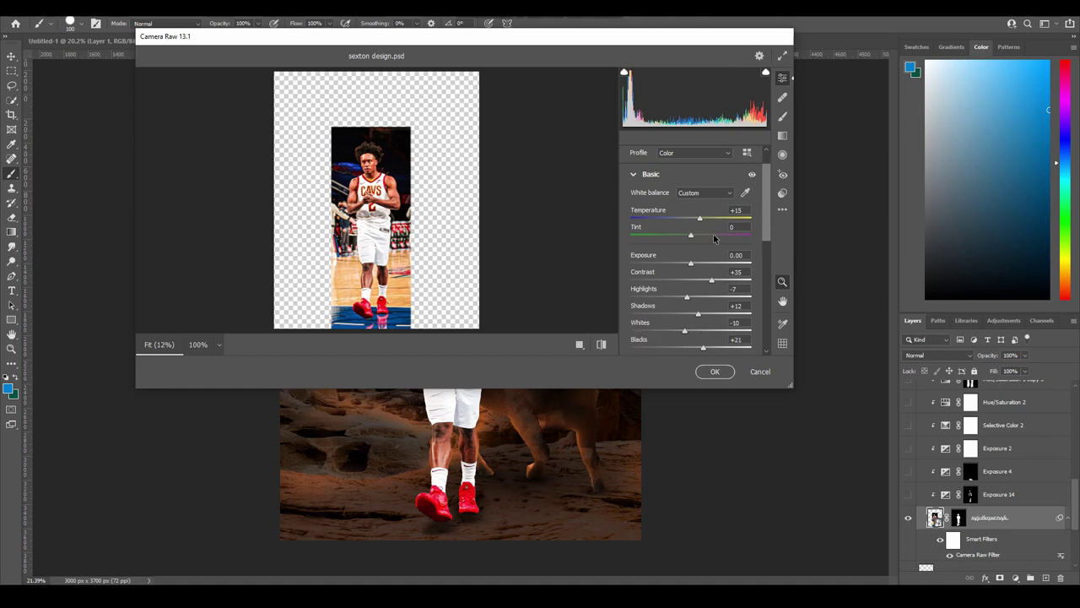
scroll(714, 239, down, 1)
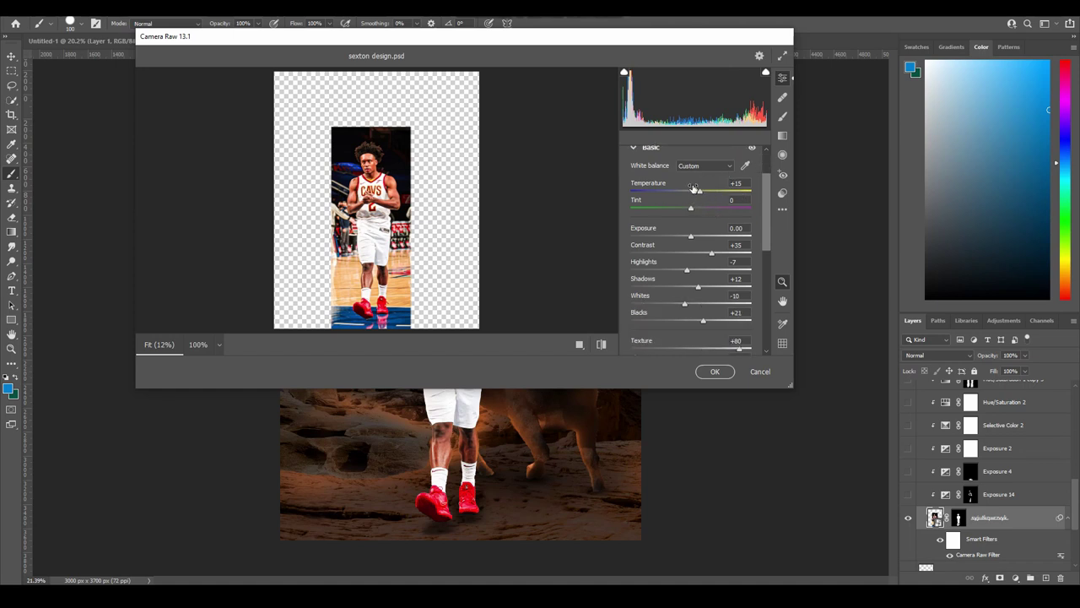
scroll(715, 219, down, 1)
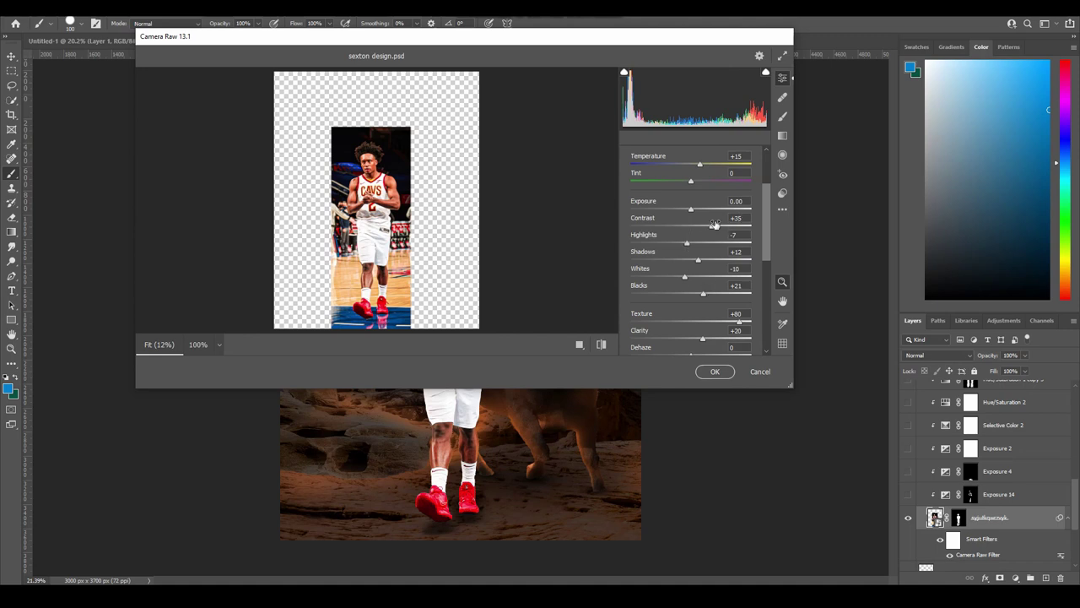
scroll(716, 226, down, 2)
scroll(759, 287, down, 5)
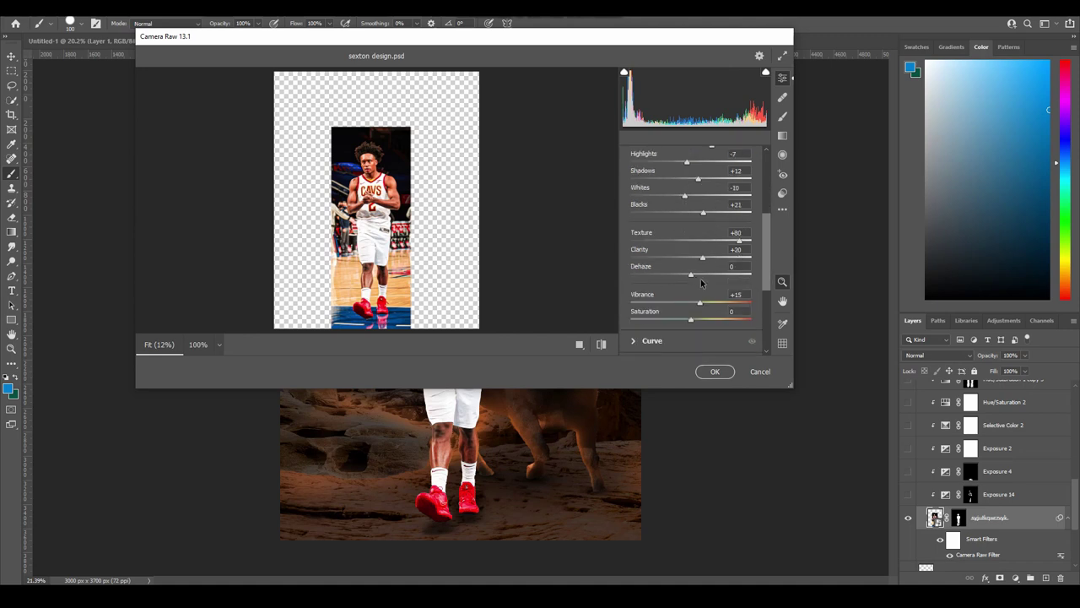
click(636, 281)
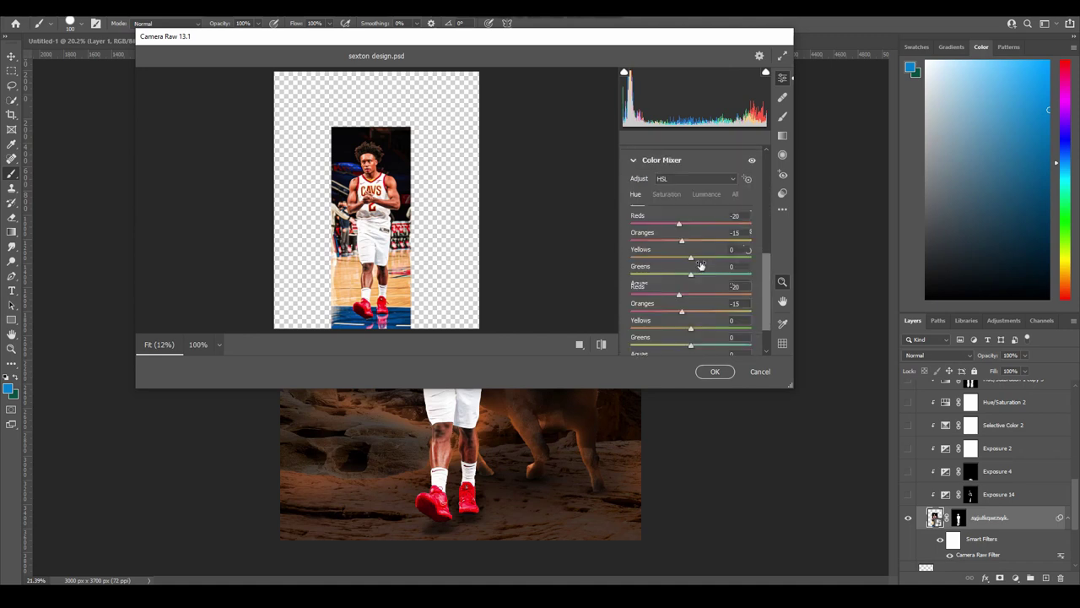
click(601, 345)
scroll(371, 203, up, 2)
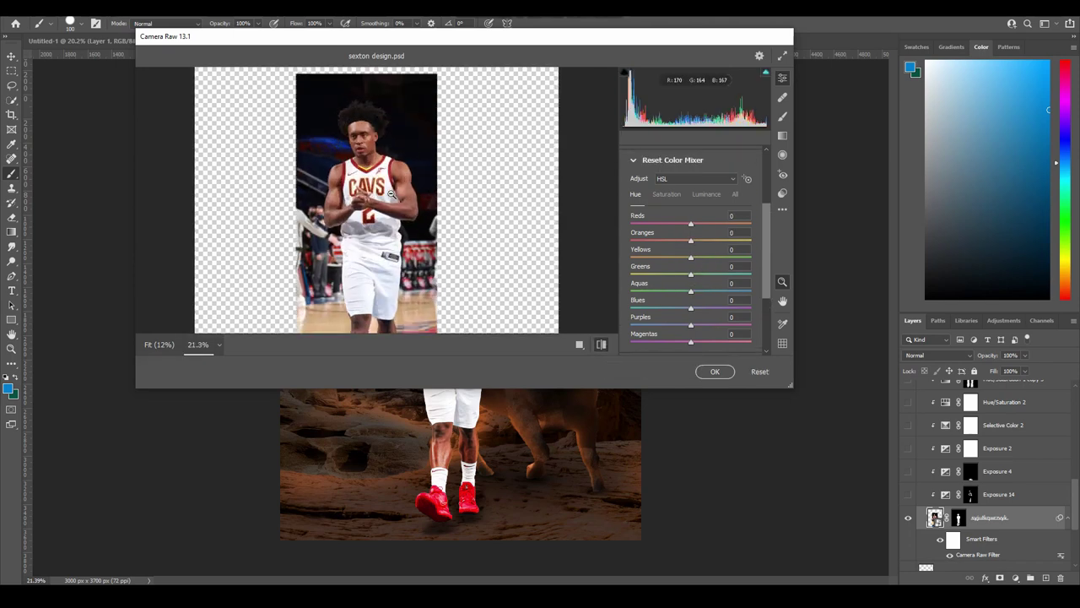
click(601, 346)
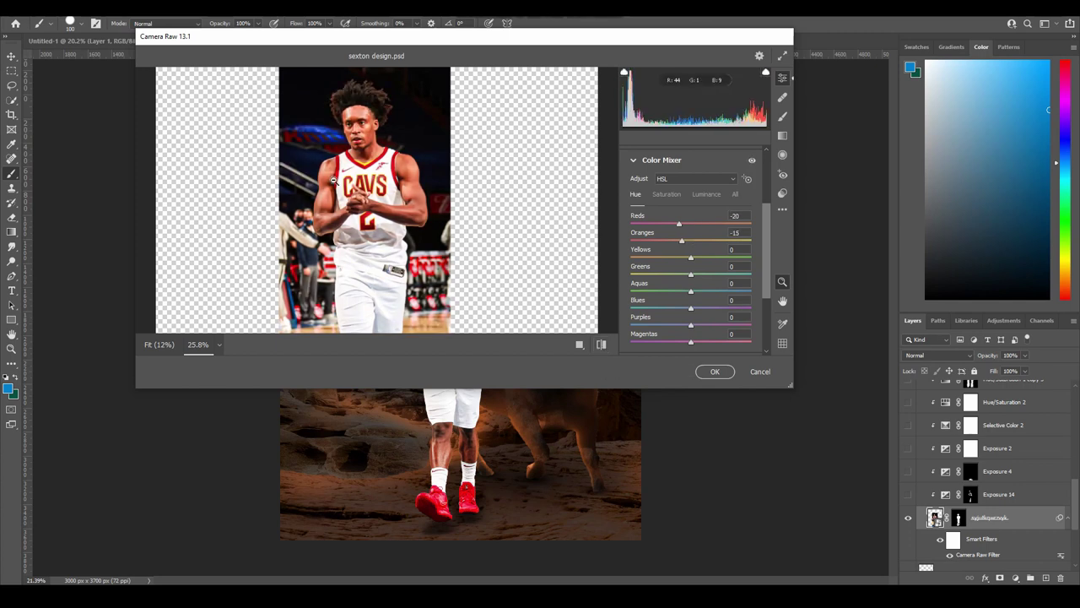
click(715, 372)
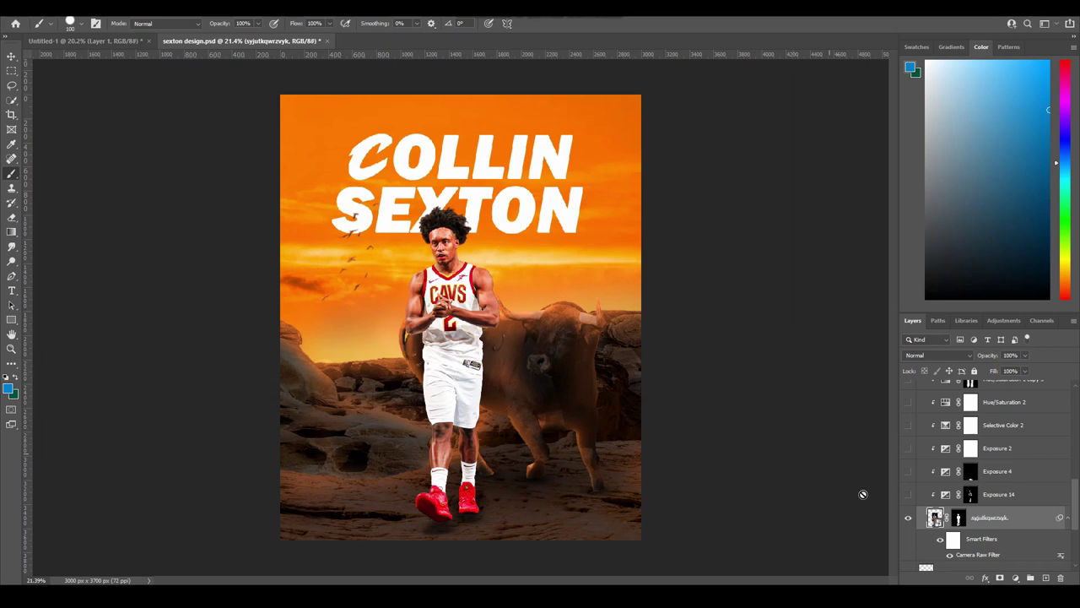
Turn Exposure 14, Exposure 4 and Exposure 2 back on, checking Exposure 2's settings.
click(909, 496)
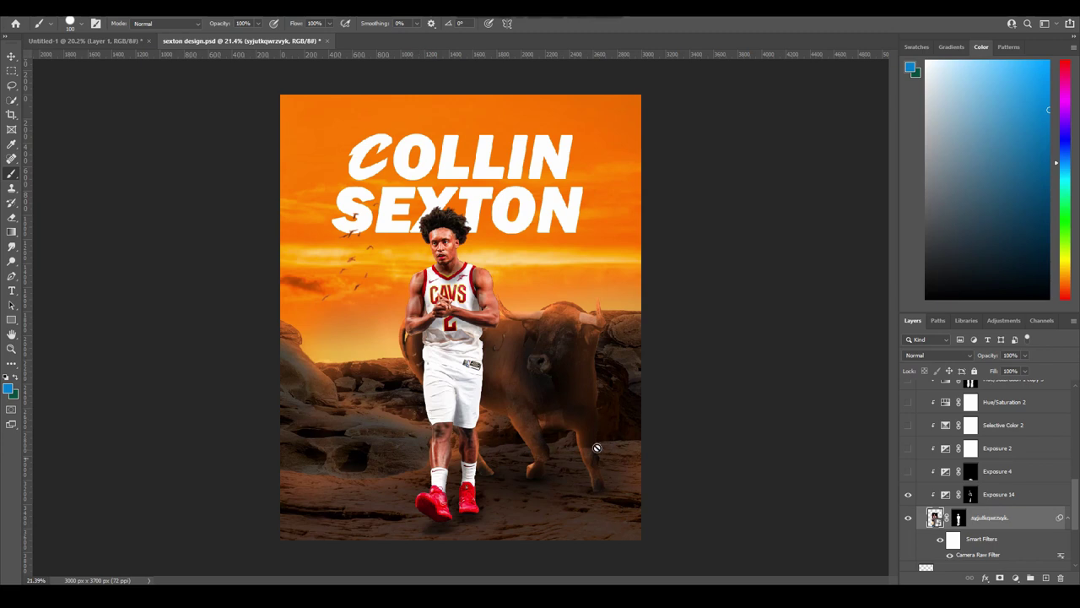
click(909, 473)
double_click(909, 472)
click(909, 448)
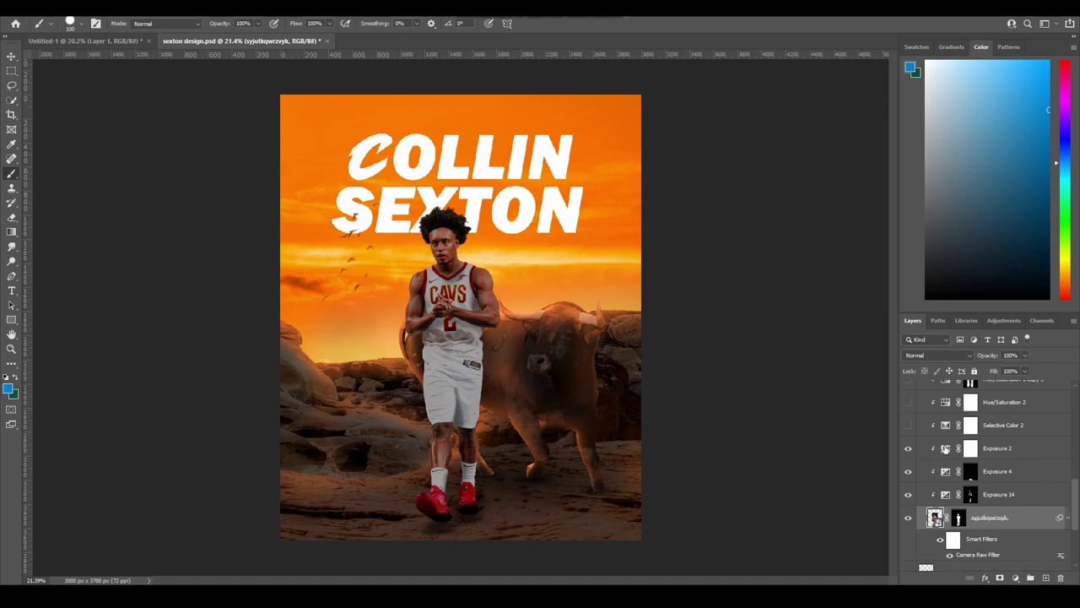
double_click(944, 448)
click(932, 92)
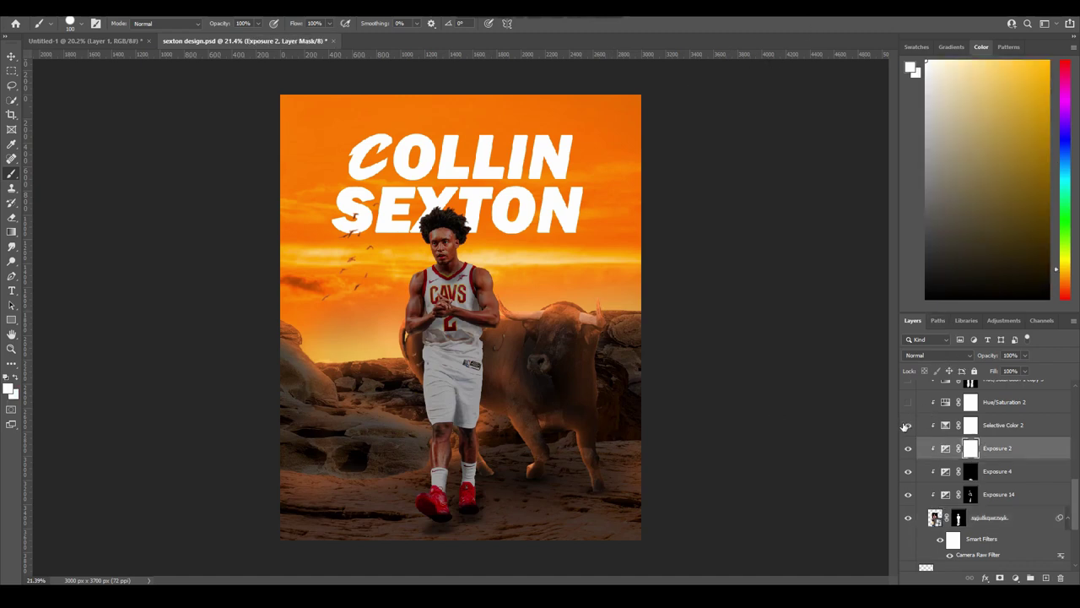
Review the Reds values of the Selective Color 2 adjustment in Properties.
double_click(946, 426)
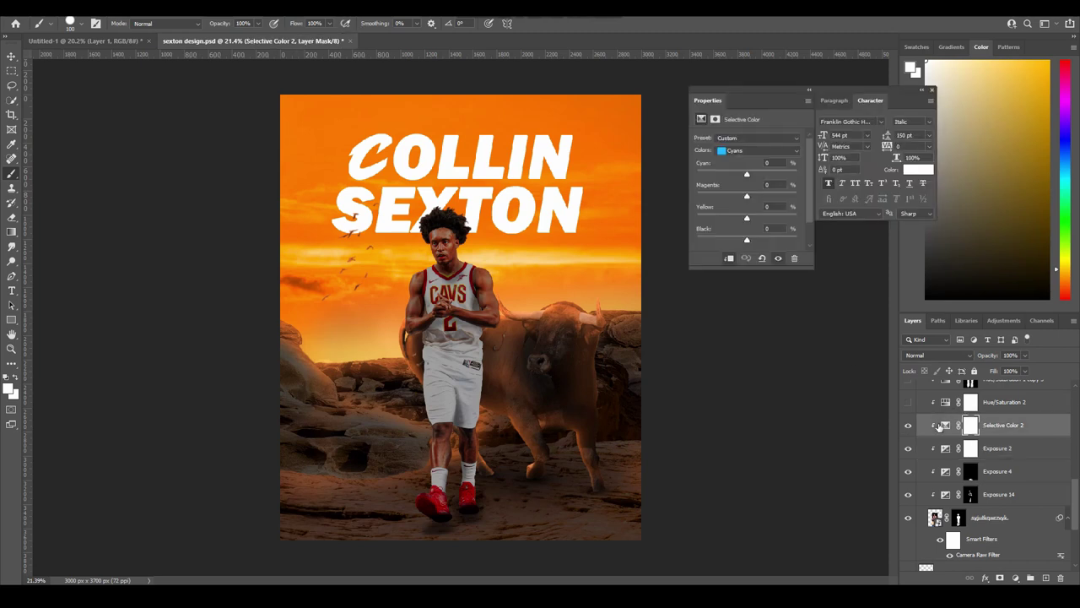
click(760, 151)
click(730, 154)
click(932, 92)
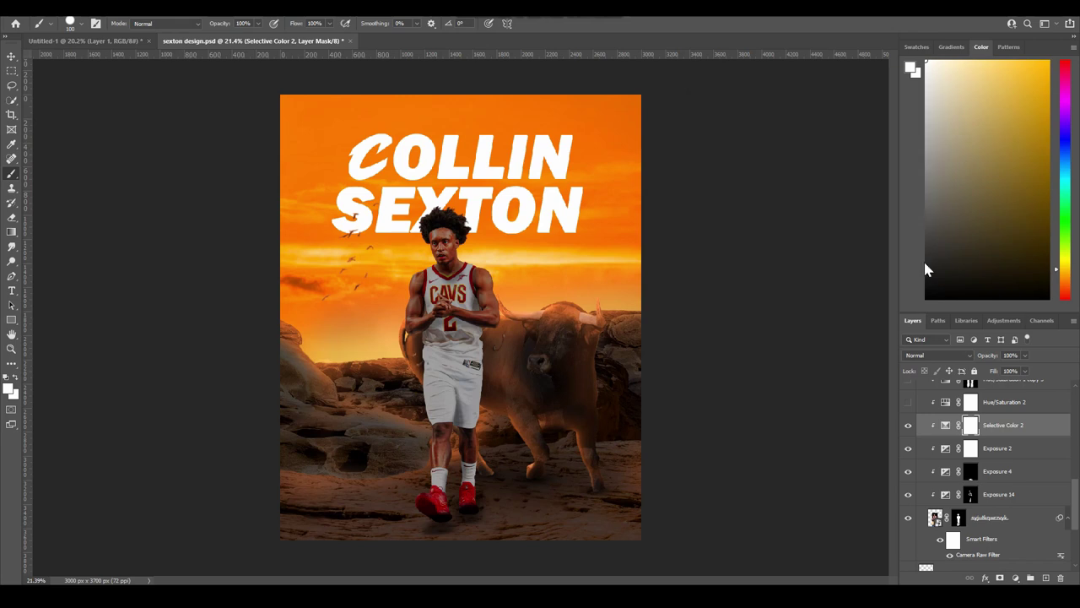
scroll(935, 465, up, 2)
scroll(932, 457, up, 1)
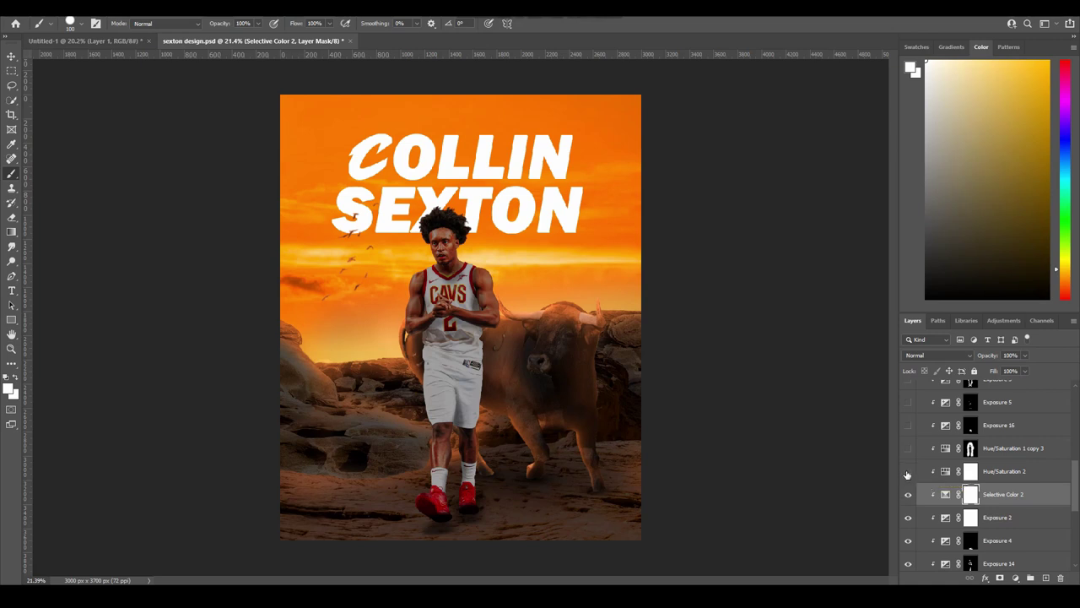
Turn on Hue/Saturation 2 and review its Reds hue and saturation values.
click(910, 473)
double_click(945, 473)
click(752, 157)
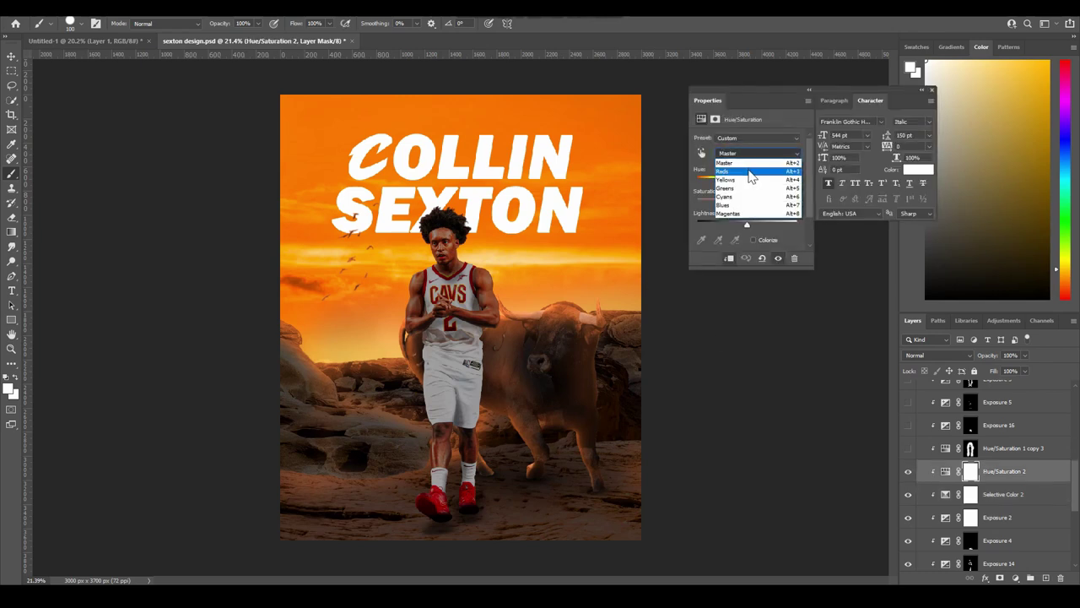
click(748, 169)
scroll(736, 218, down, 2)
scroll(736, 218, up, 2)
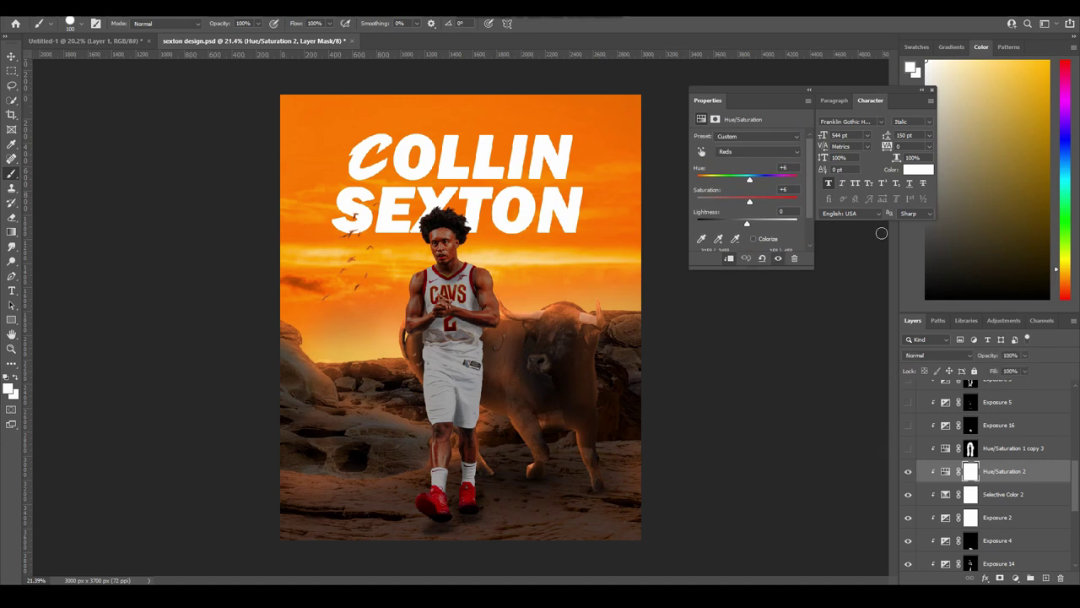
click(932, 90)
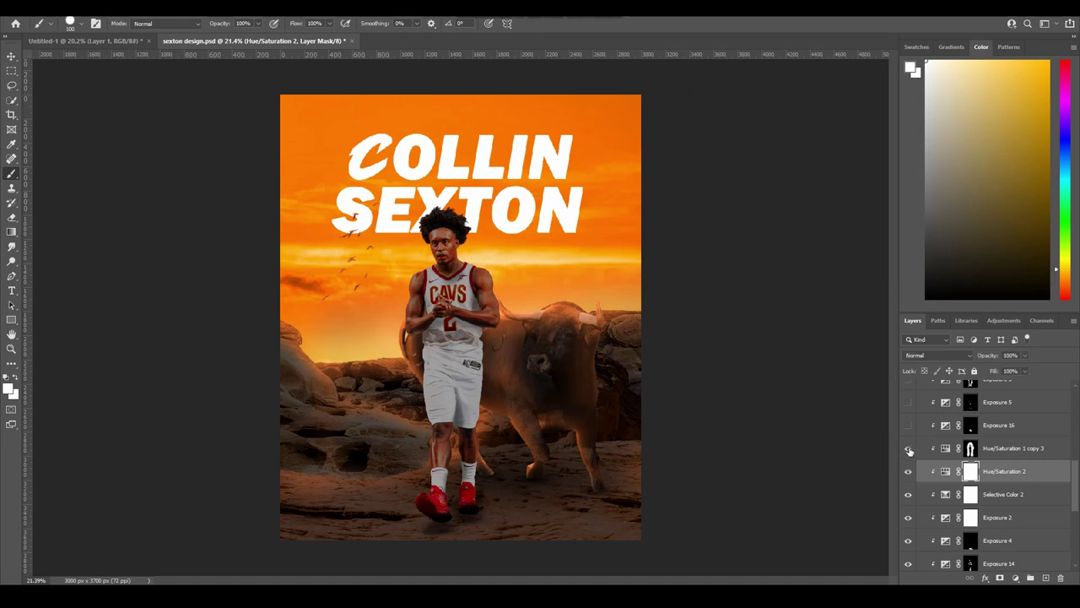
Turn on Hue/Saturation 1 copy 3 and Exposure 16, comparing each on and off.
click(909, 449)
click(909, 449)
click(909, 449)
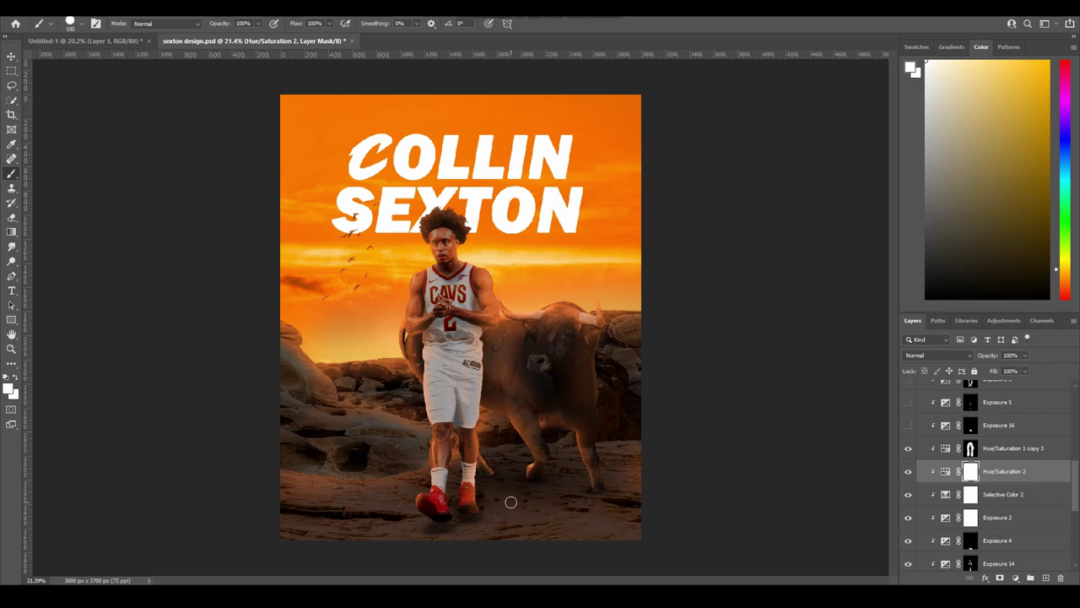
click(909, 426)
click(909, 426)
click(909, 426)
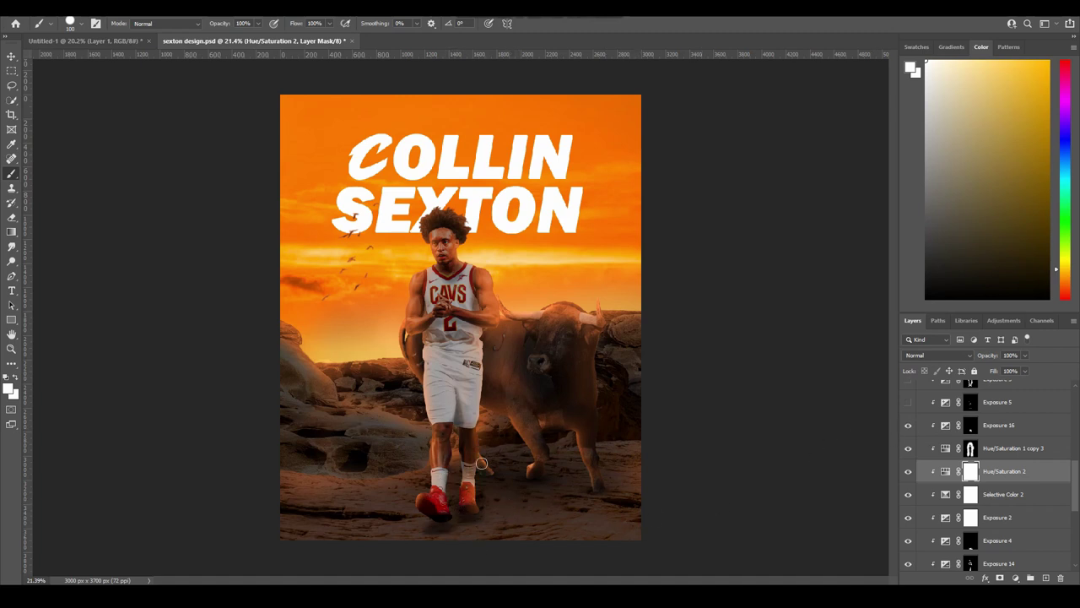
scroll(962, 445, up, 2)
Turn on Exposure 5, comparing the shoes with and without it.
click(908, 448)
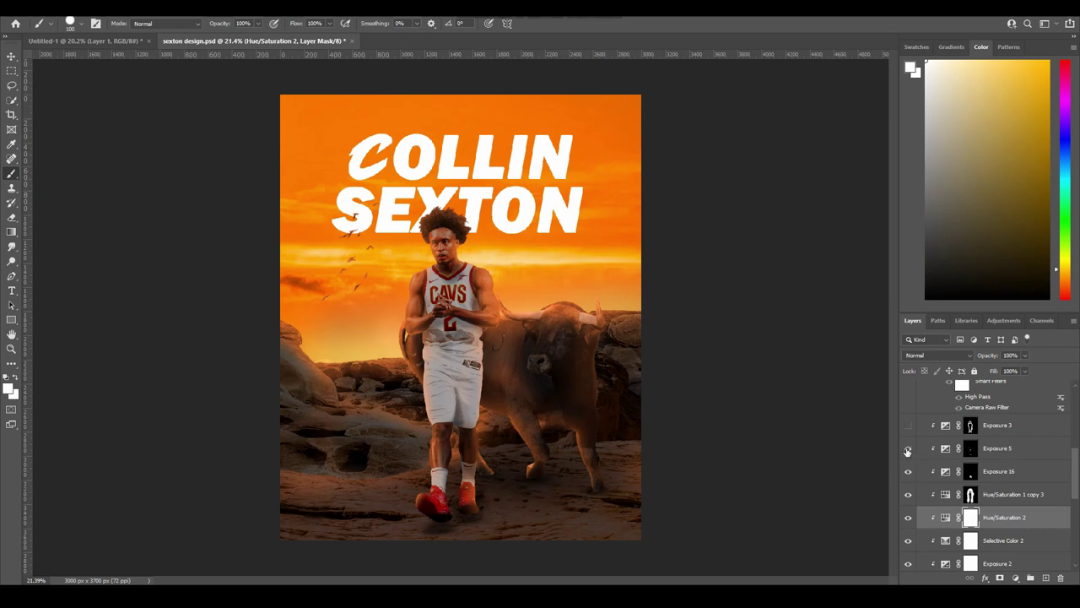
click(908, 448)
click(908, 448)
scroll(980, 494, up, 2)
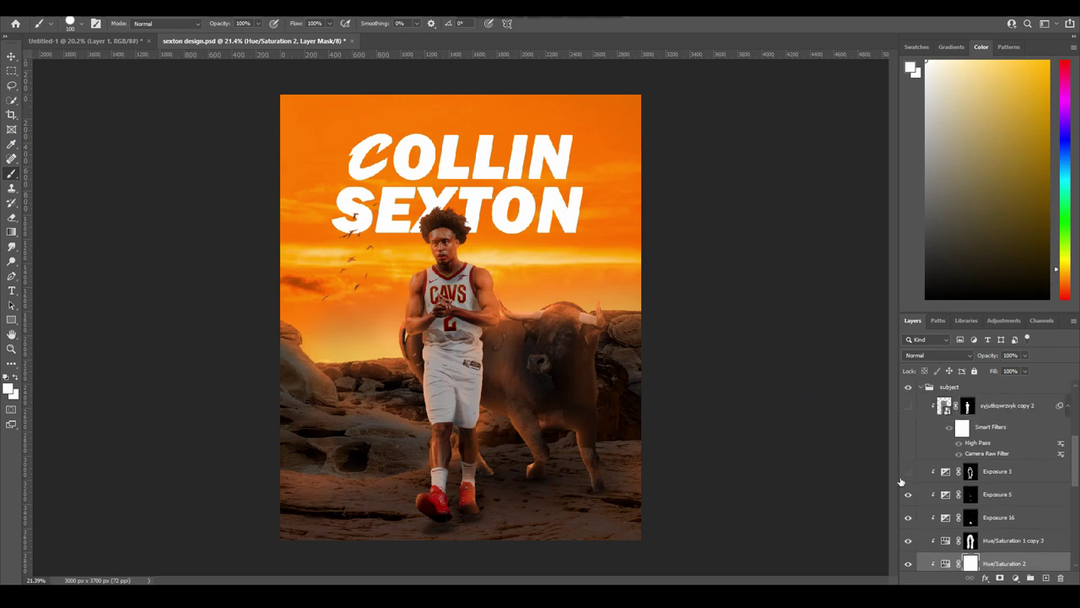
Turn on the Exposure 3 brightening, comparing the player with and without it.
click(909, 472)
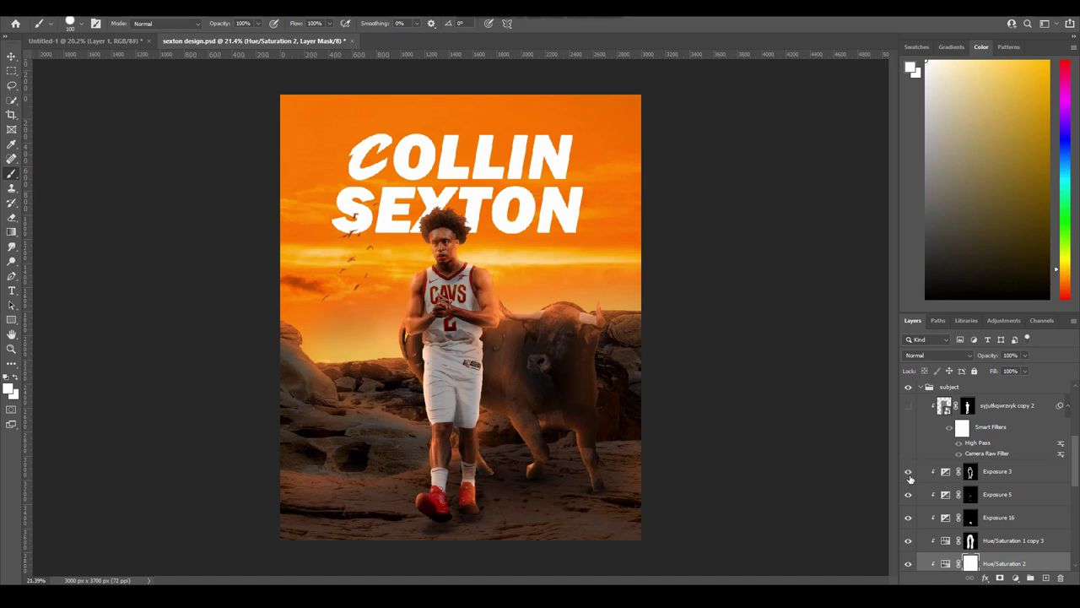
click(909, 472)
click(909, 471)
click(909, 472)
click(909, 471)
click(909, 472)
click(909, 472)
click(909, 472)
click(909, 472)
click(909, 472)
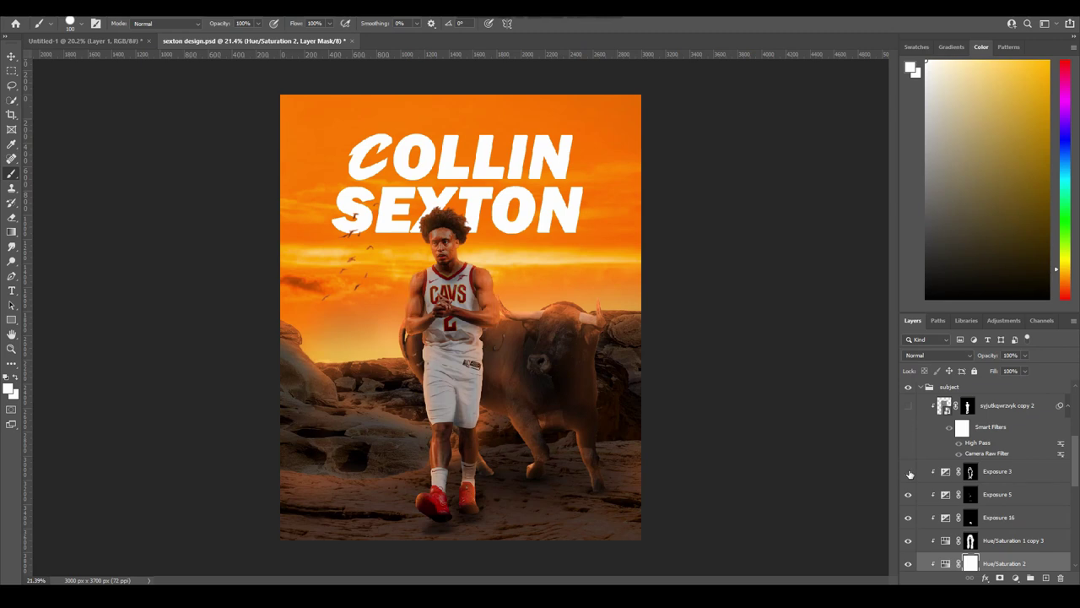
click(909, 472)
scroll(909, 472, up, 1)
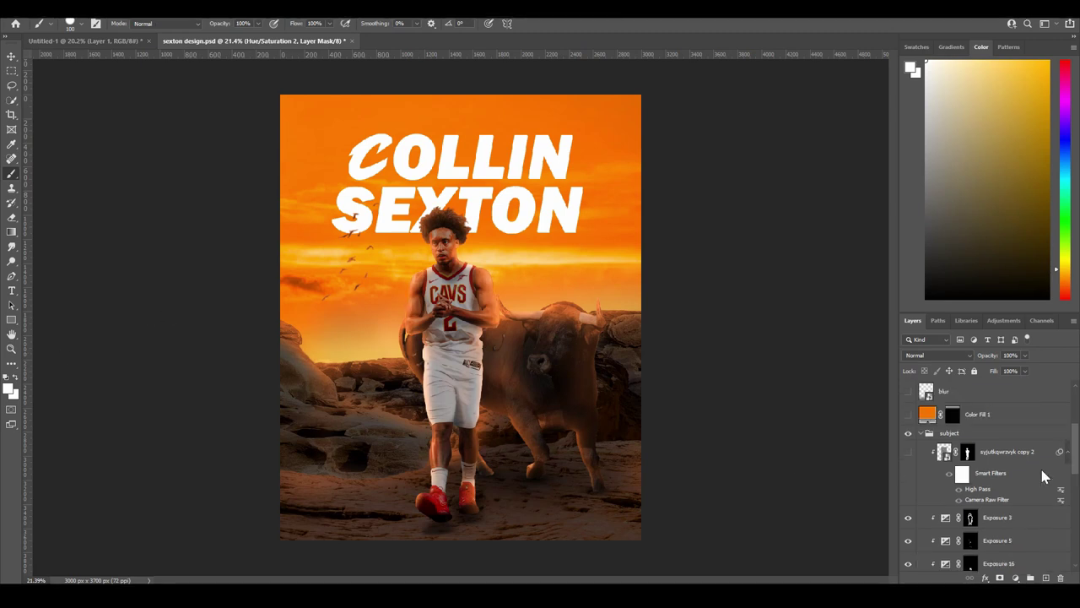
Turn on the sharpened player copy and select that layer.
click(909, 453)
click(909, 453)
click(909, 454)
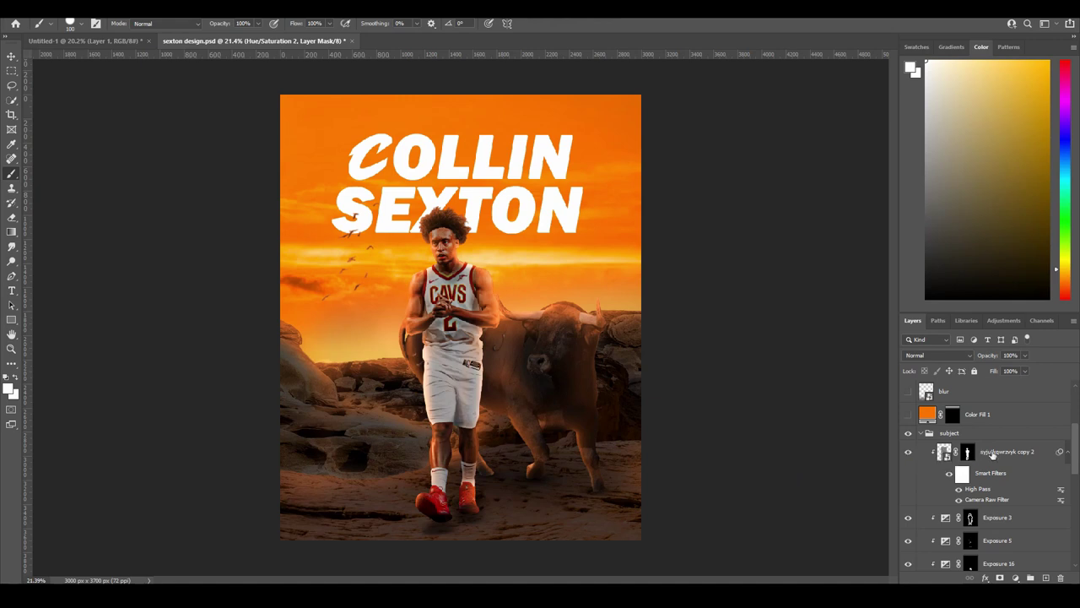
click(1029, 461)
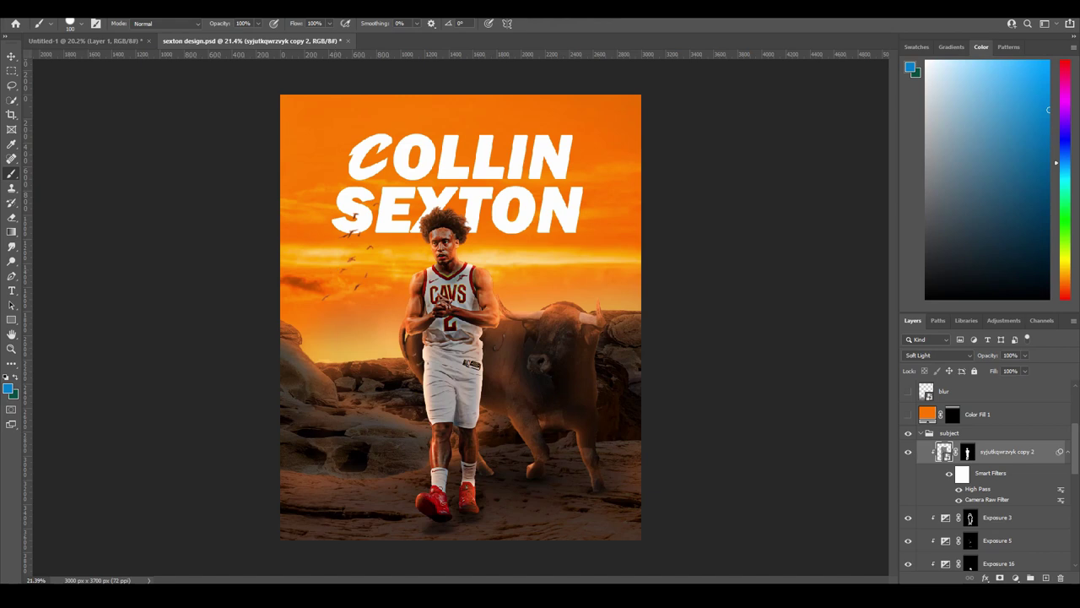
click(161, 9)
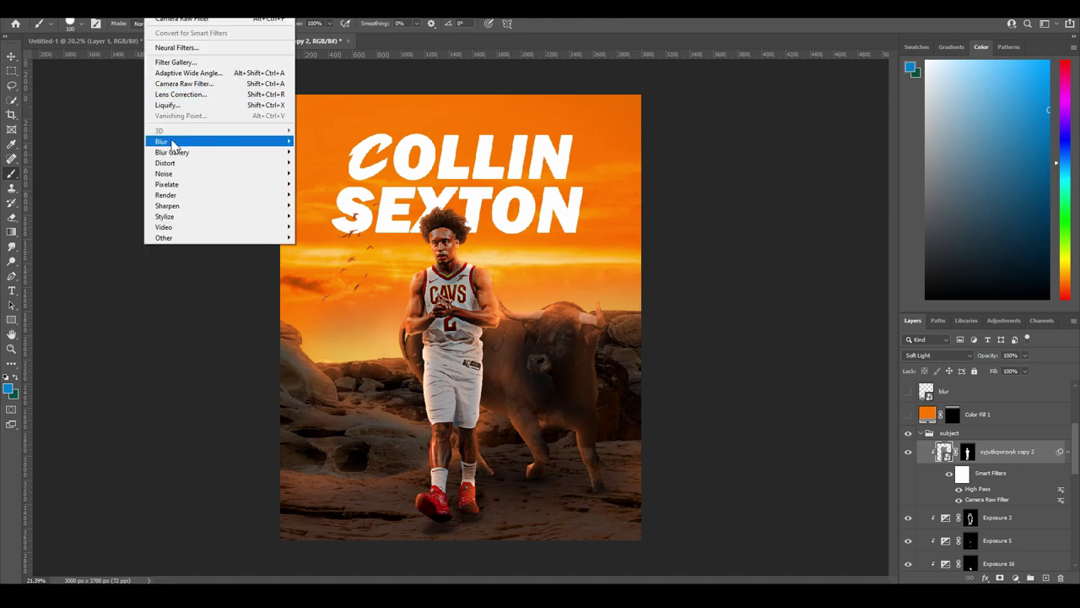
mouse_move(172, 144)
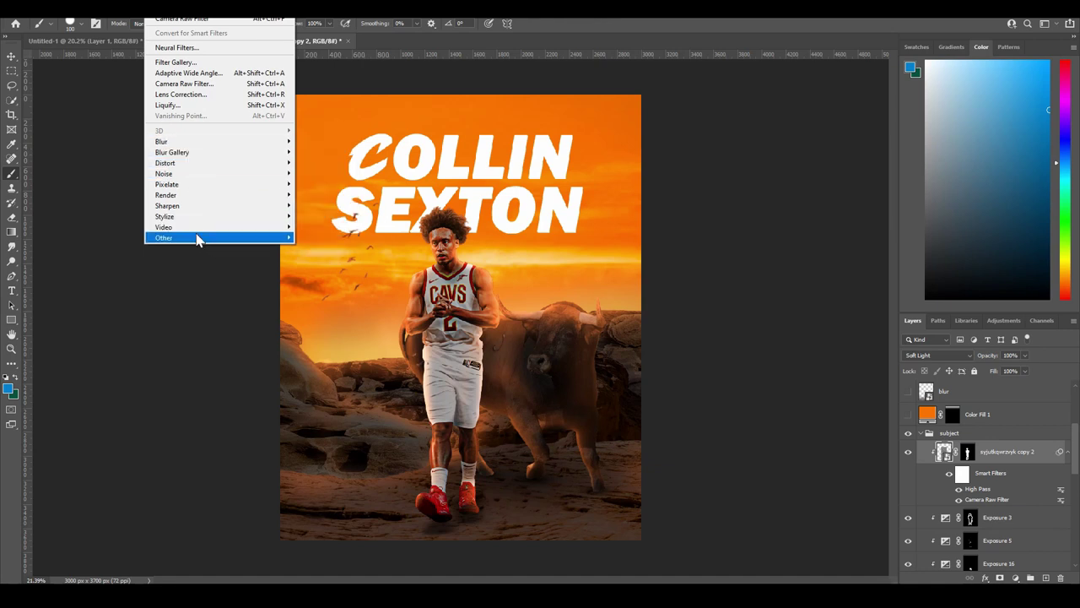
mouse_move(196, 240)
click(314, 248)
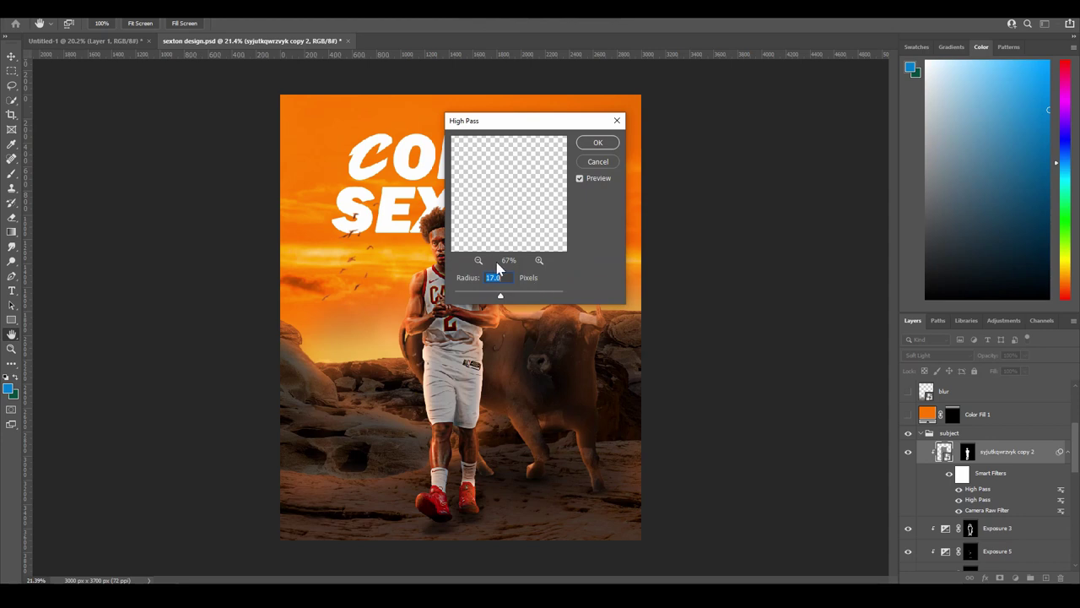
click(596, 163)
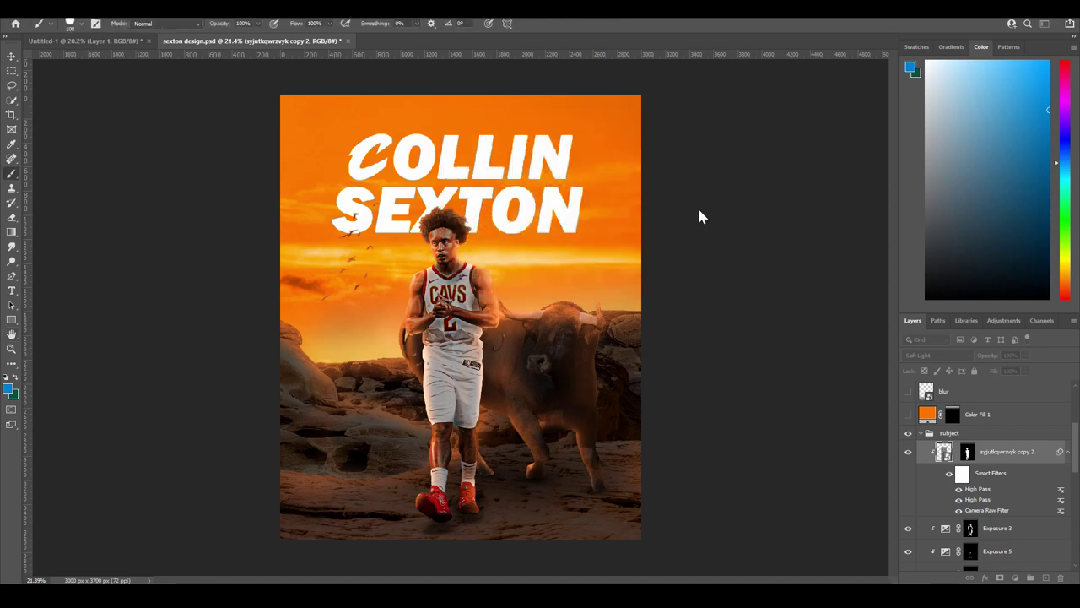
Compare the player with and without the sharpened copy.
click(908, 453)
click(908, 454)
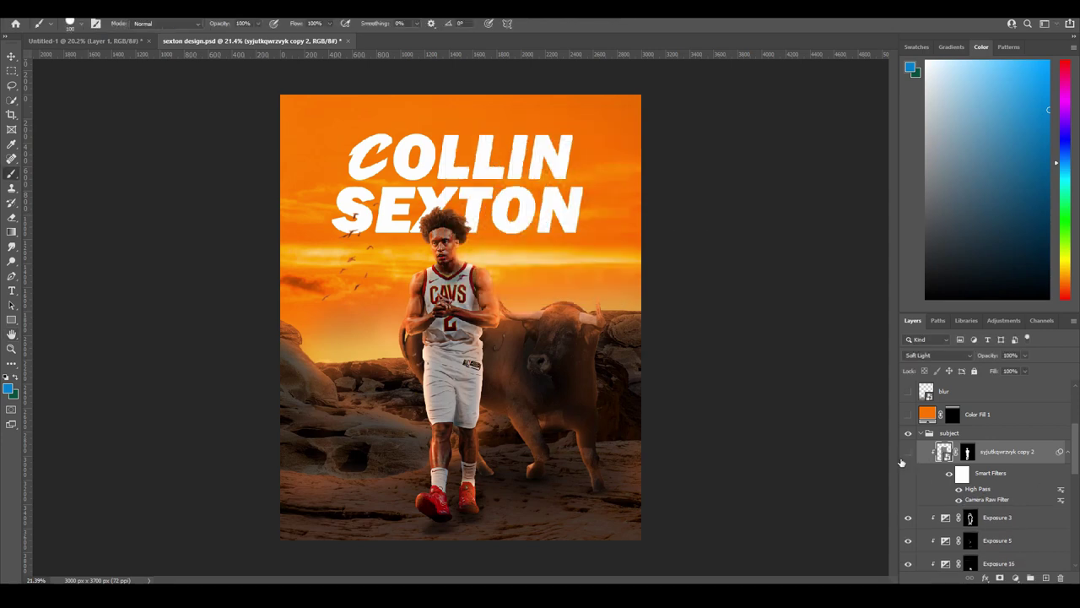
click(908, 453)
click(908, 453)
scroll(935, 454, up, 2)
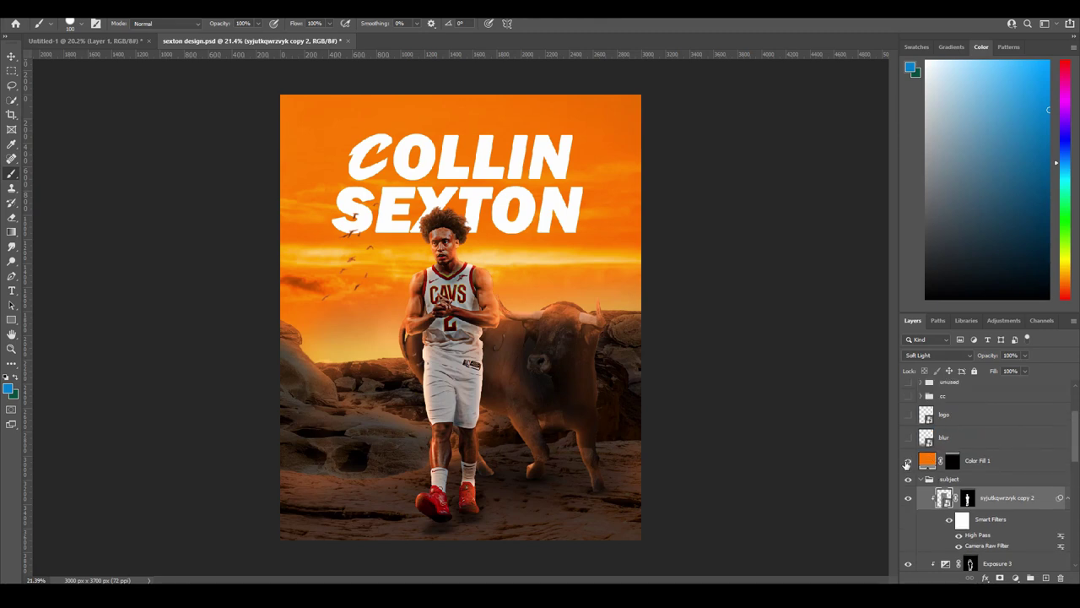
Switch on the orange Color Fill 1 glow (Linear Dodge, 66%) and compare the sky.
click(908, 461)
click(935, 463)
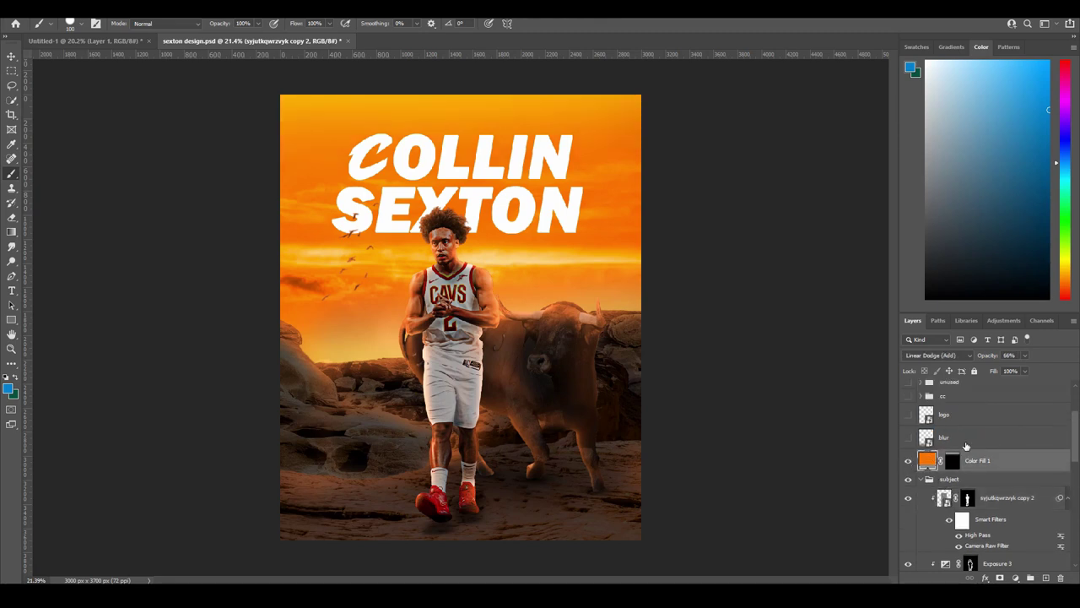
scroll(940, 353, up, 3)
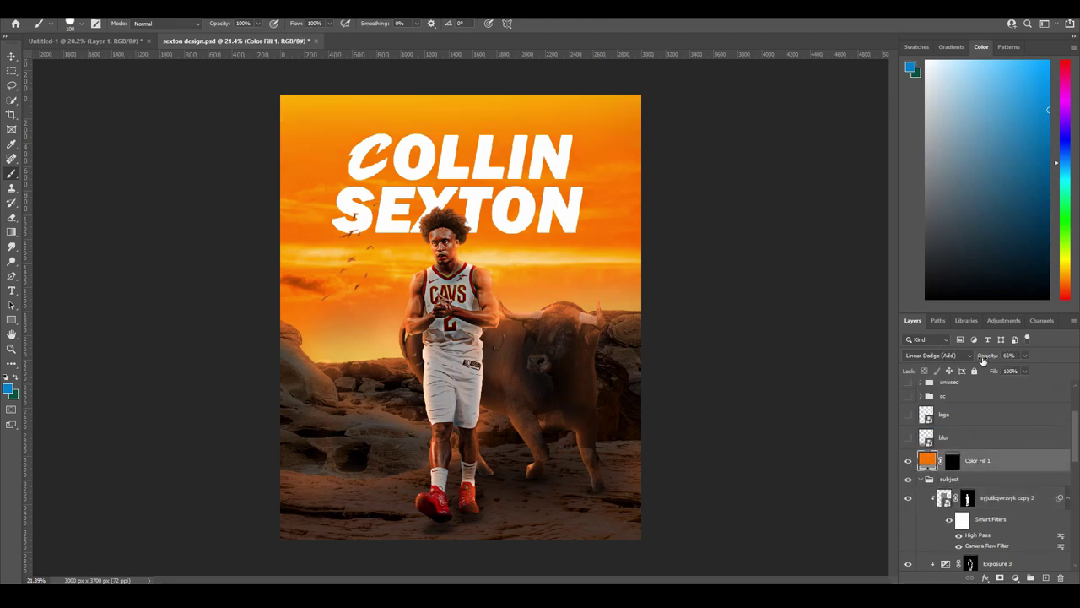
click(909, 460)
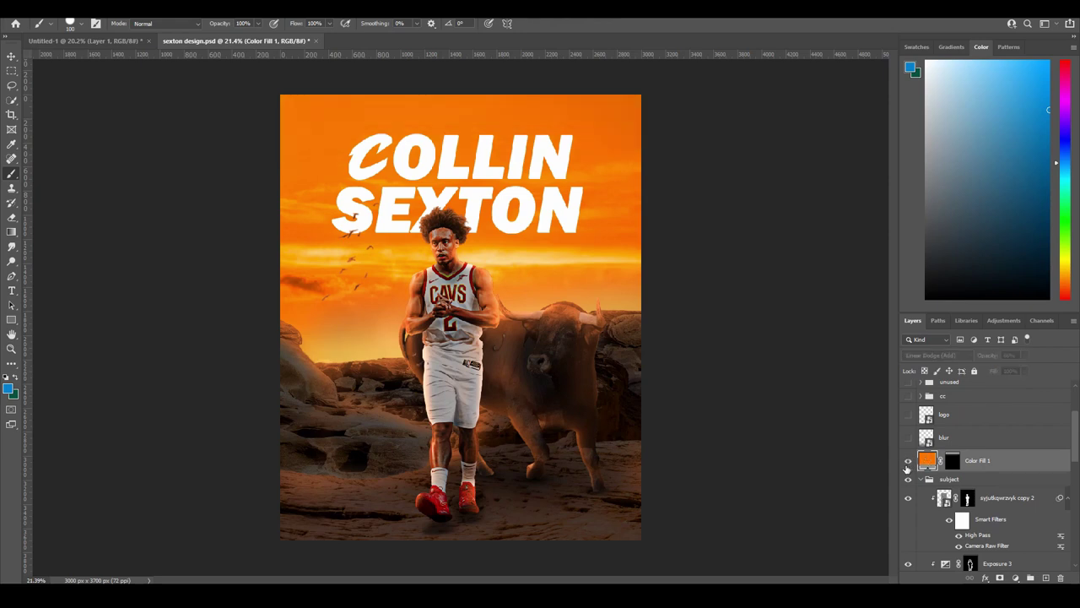
click(909, 460)
scroll(990, 446, up, 2)
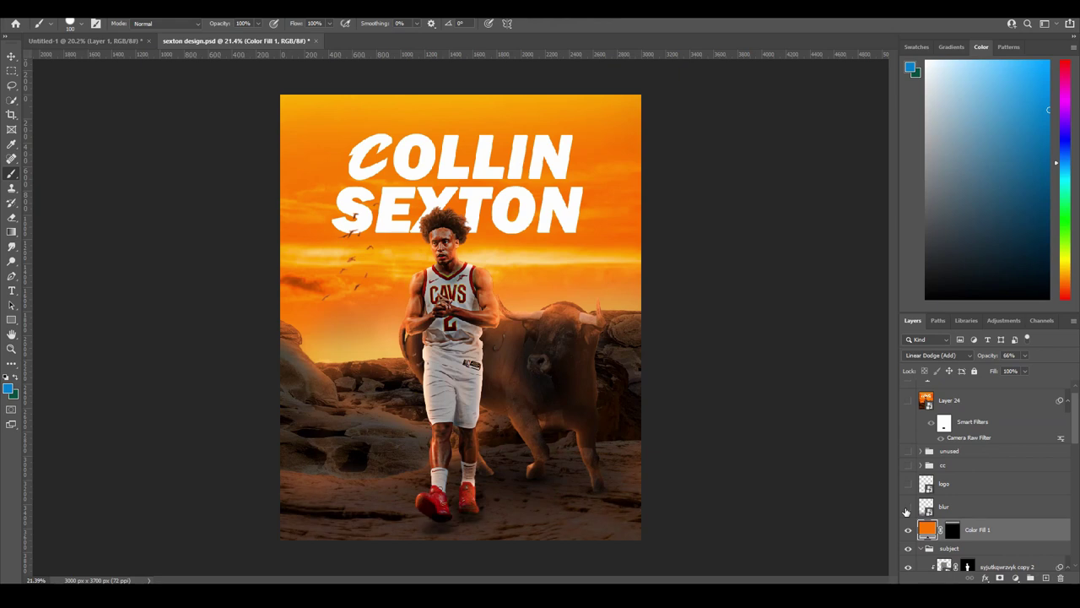
click(961, 509)
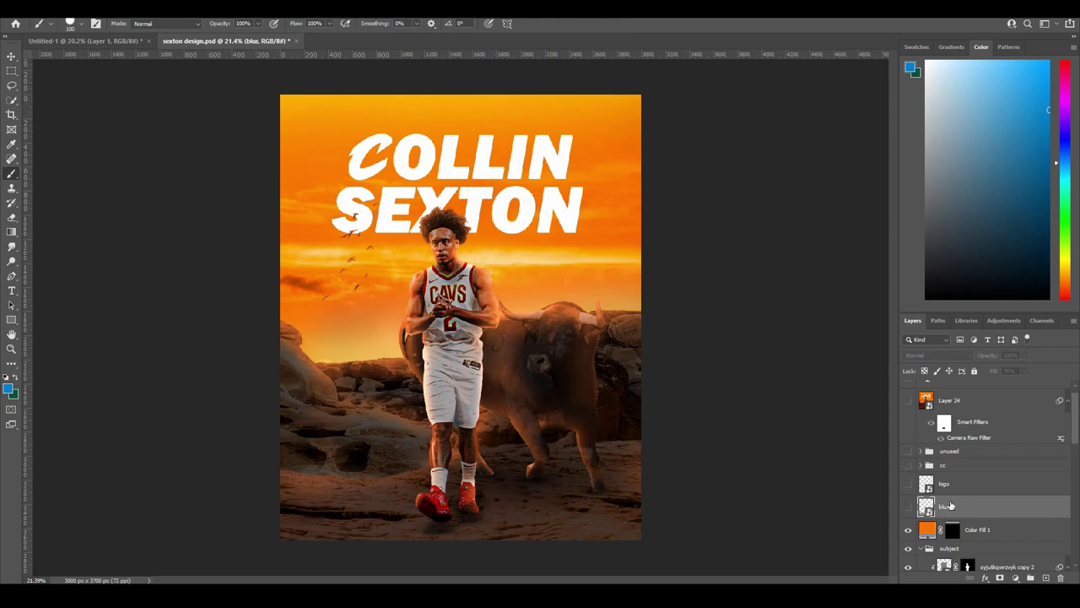
Turn on the blur layer, browse Blur filters without applying one, and compare it on and off.
click(909, 507)
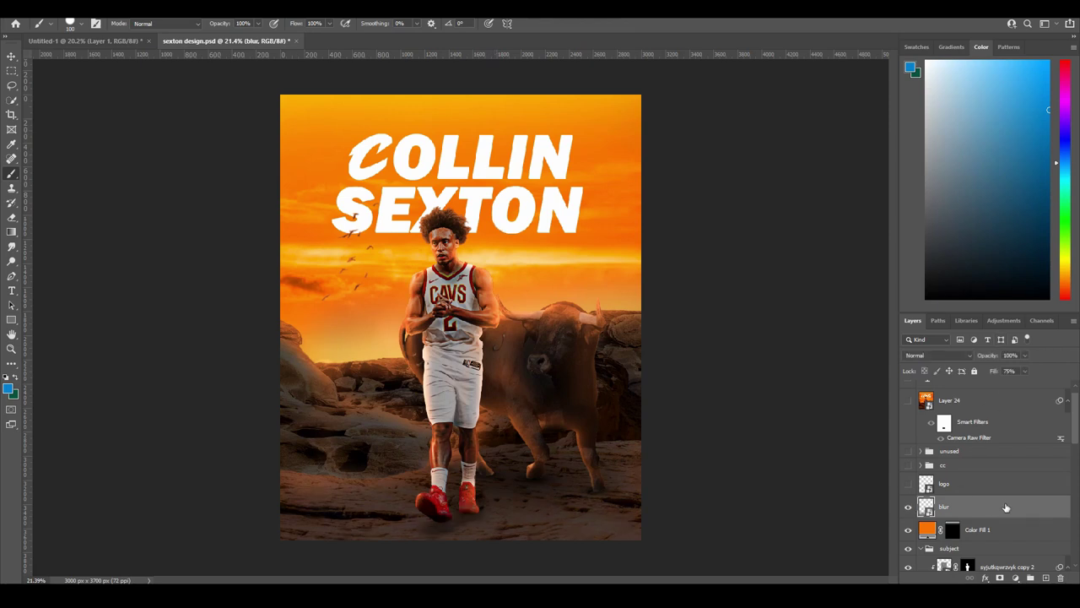
click(158, 10)
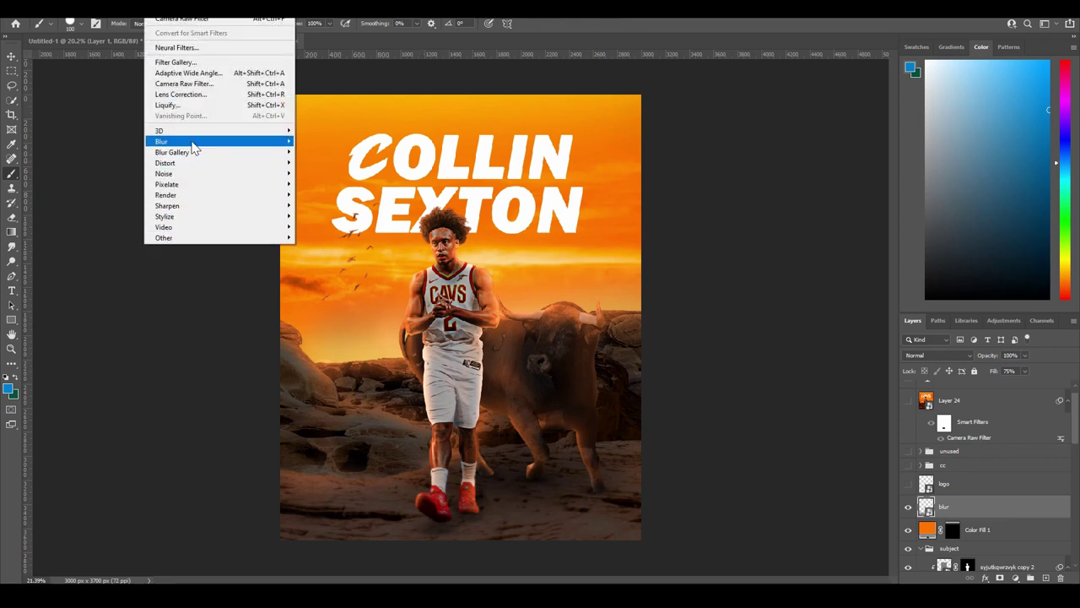
mouse_move(168, 141)
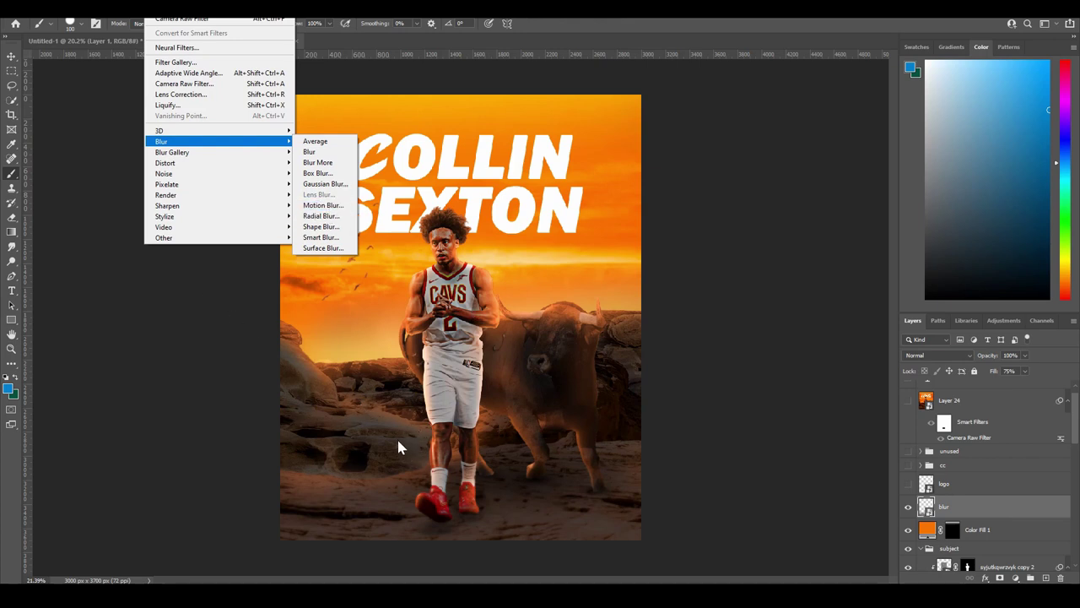
key(Escape)
key(Escape)
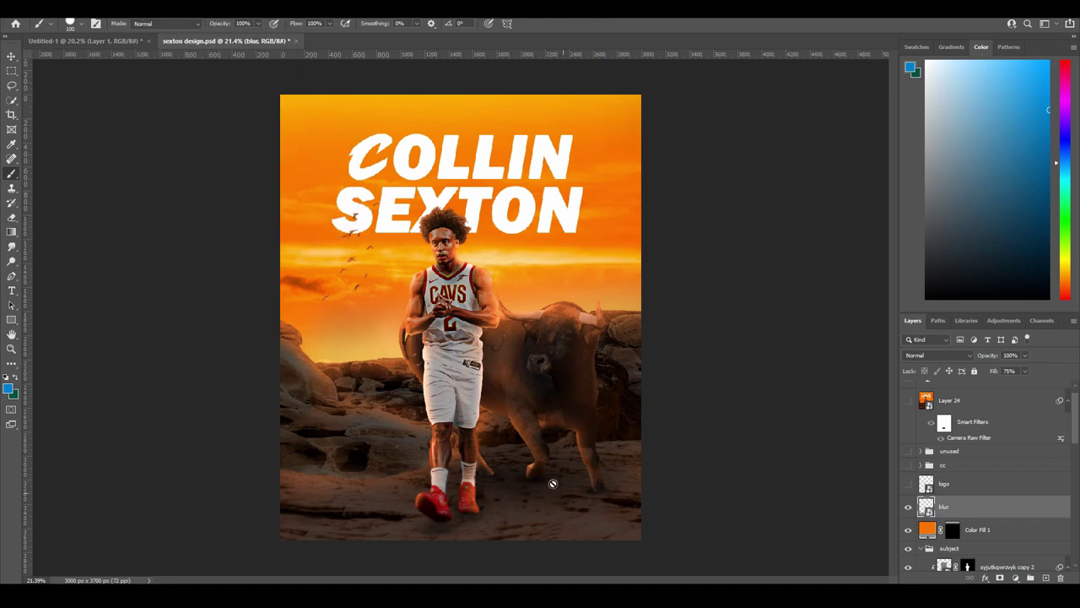
click(908, 508)
click(908, 508)
click(908, 508)
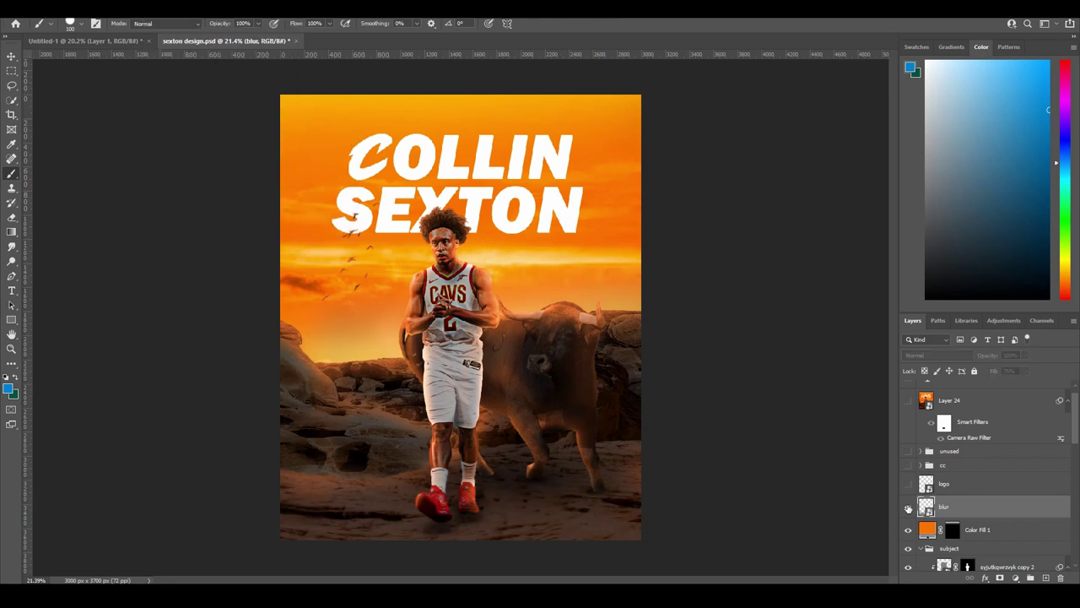
click(909, 507)
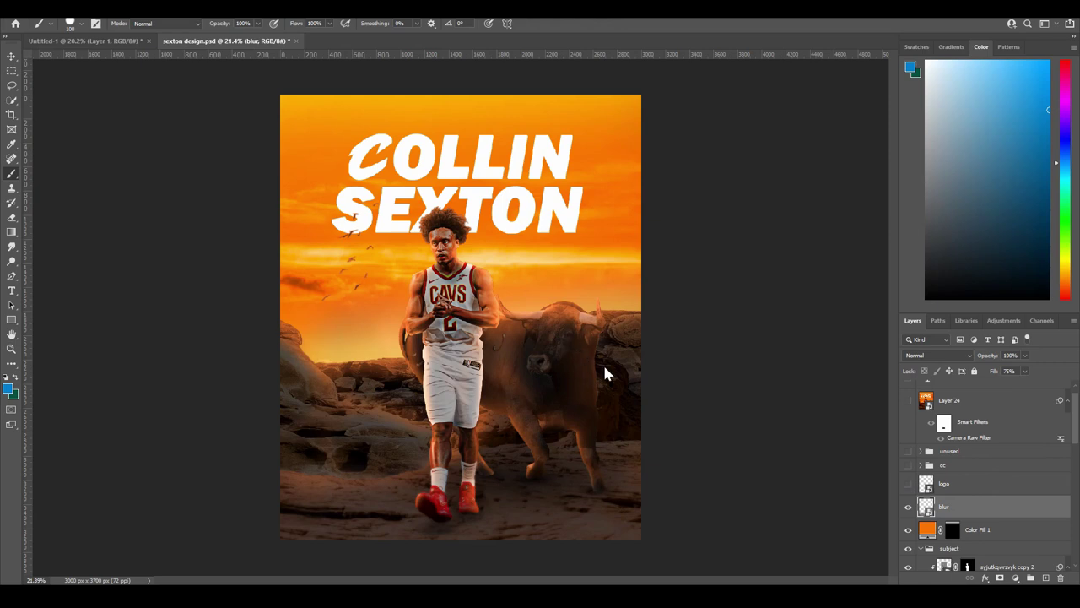
Show the top-right logo and turn on the cc colour grading group, comparing it on and off.
click(908, 484)
click(909, 466)
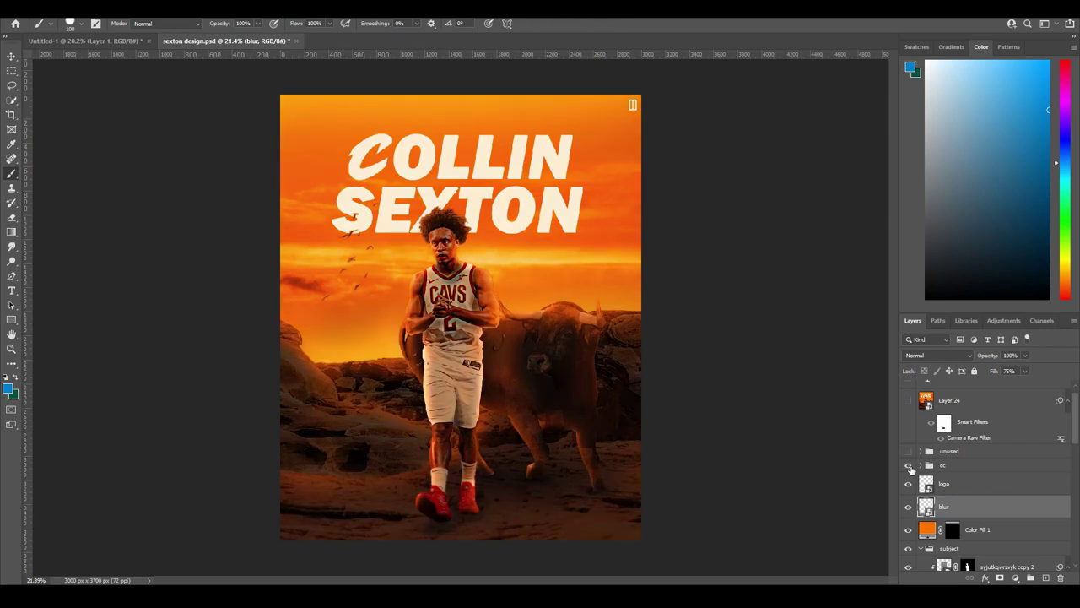
click(909, 466)
click(909, 466)
click(921, 465)
Hide Color Lookup 3, Vibrance 1 and Color Lookup 2, checking Color Lookup 2 and Vibrance 1 settings.
scroll(1003, 455, down, 3)
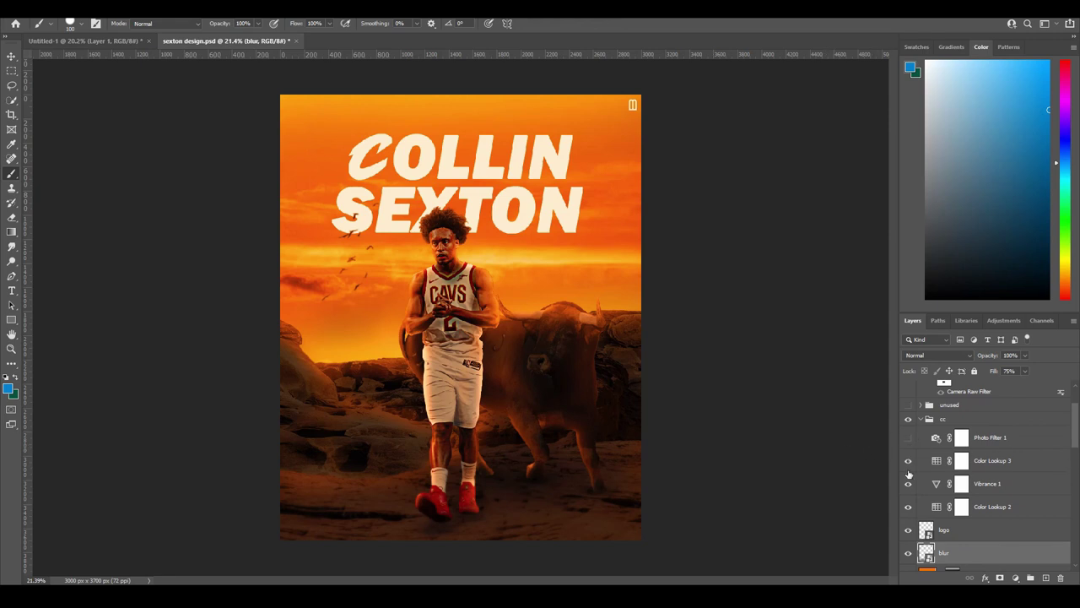
drag(909, 475, 907, 507)
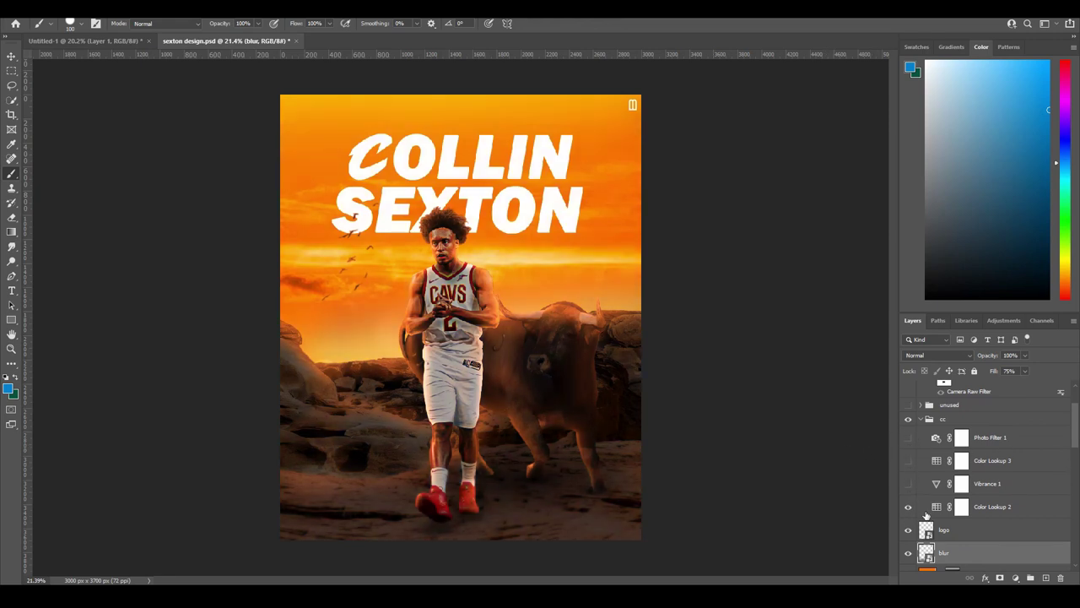
double_click(937, 506)
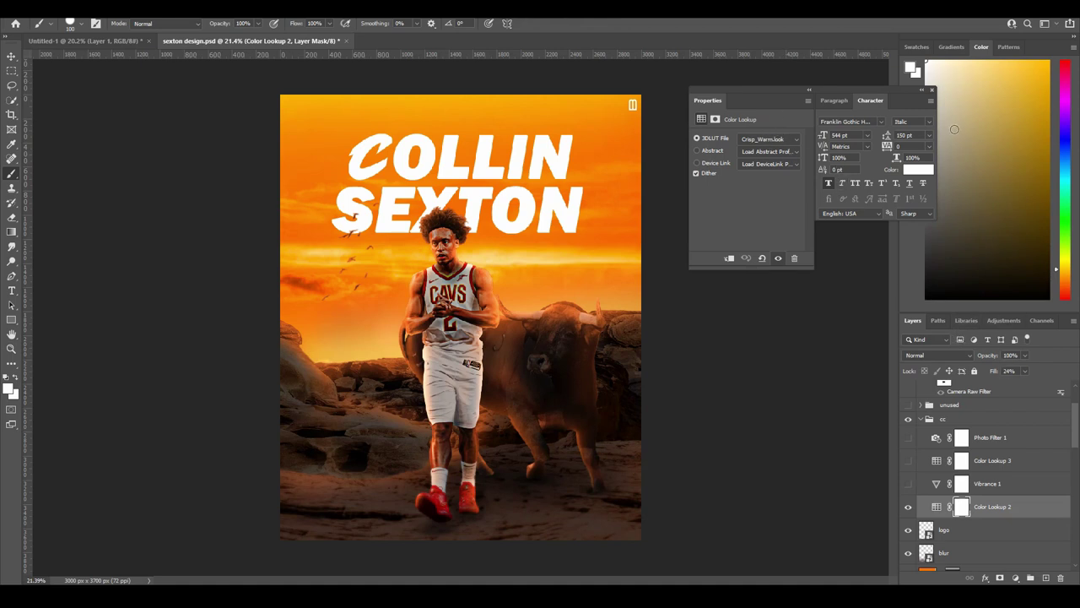
click(932, 89)
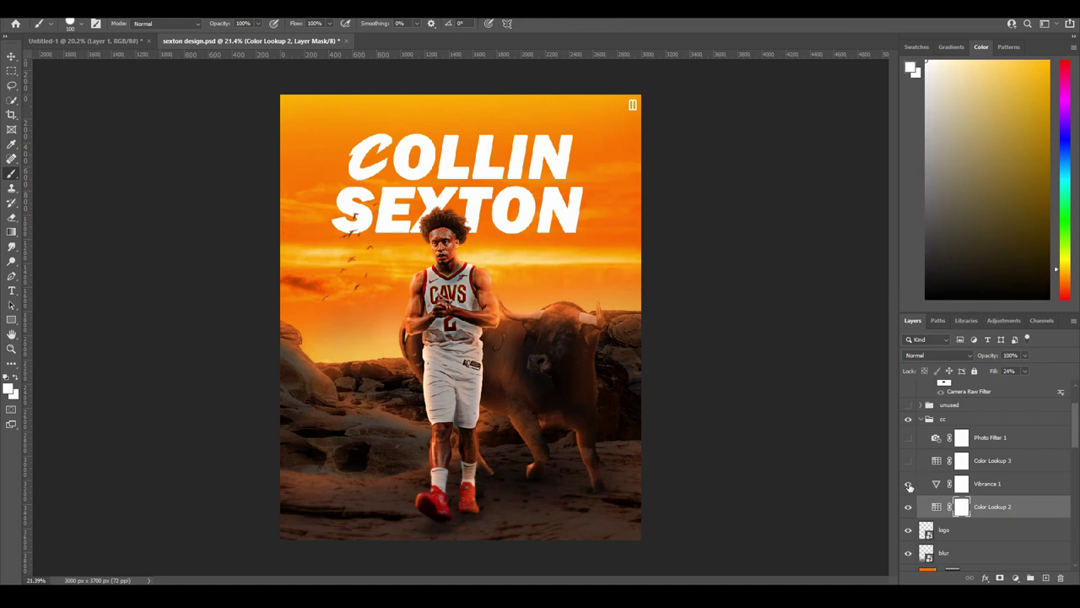
double_click(936, 483)
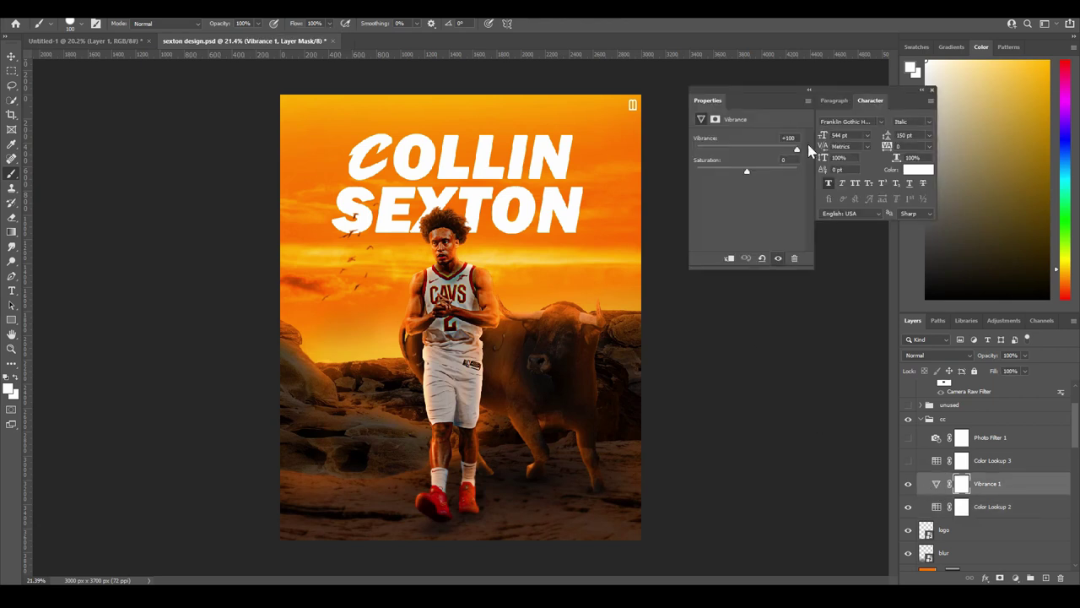
click(931, 90)
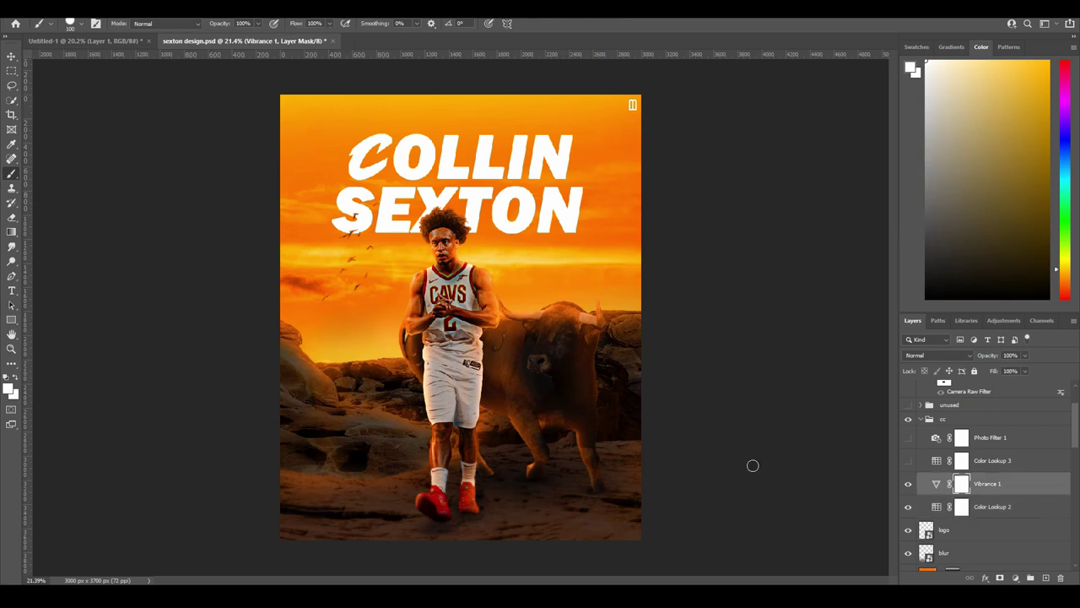
Turn on Color Lookup 3 and check it and the Orange 35% Photo Filter 1 settings.
click(909, 461)
double_click(936, 461)
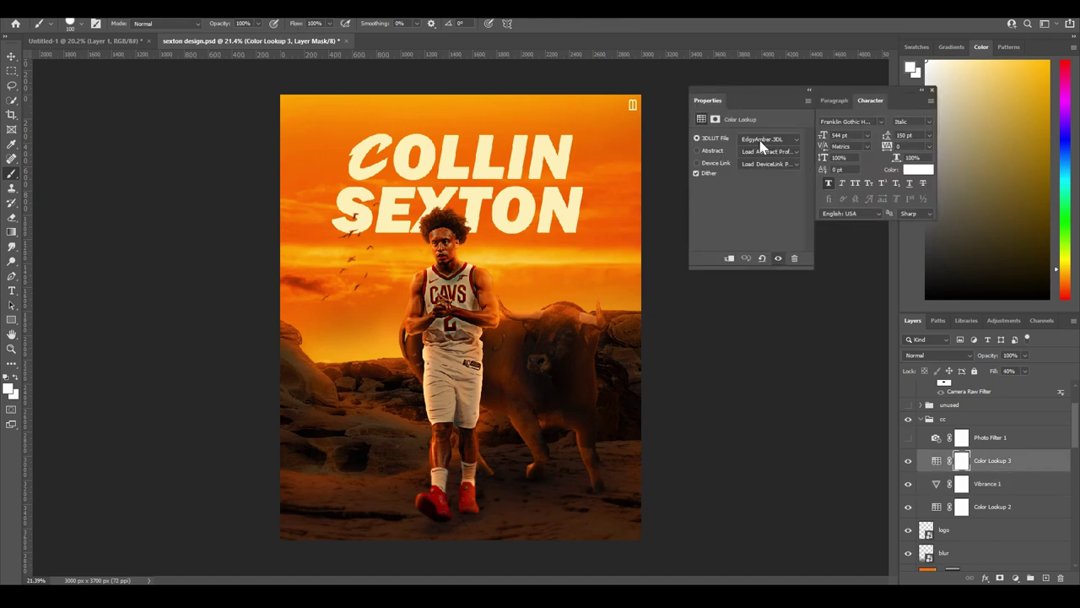
click(931, 89)
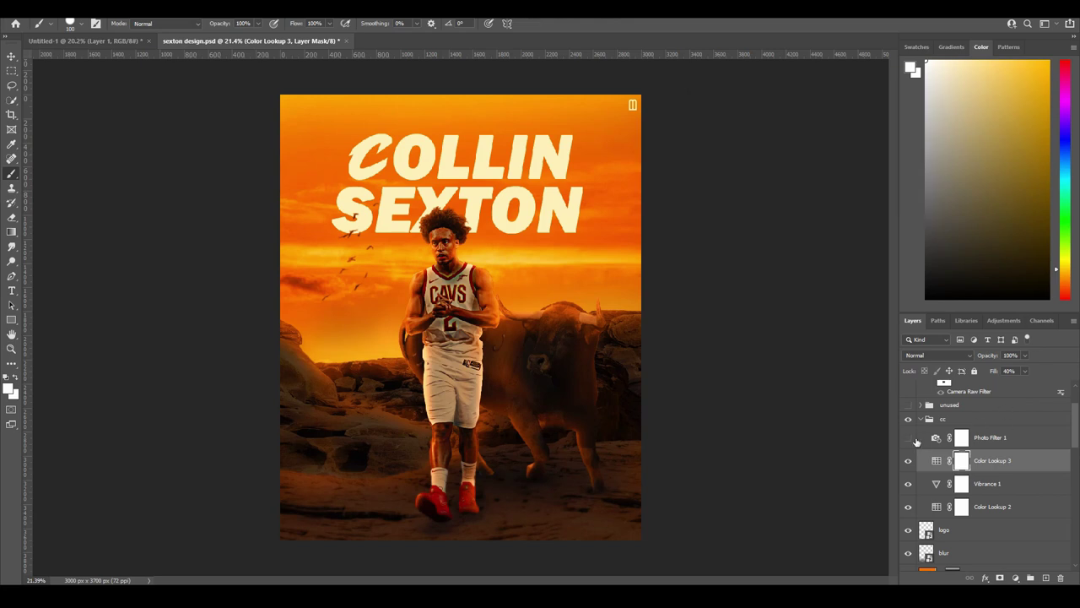
double_click(936, 437)
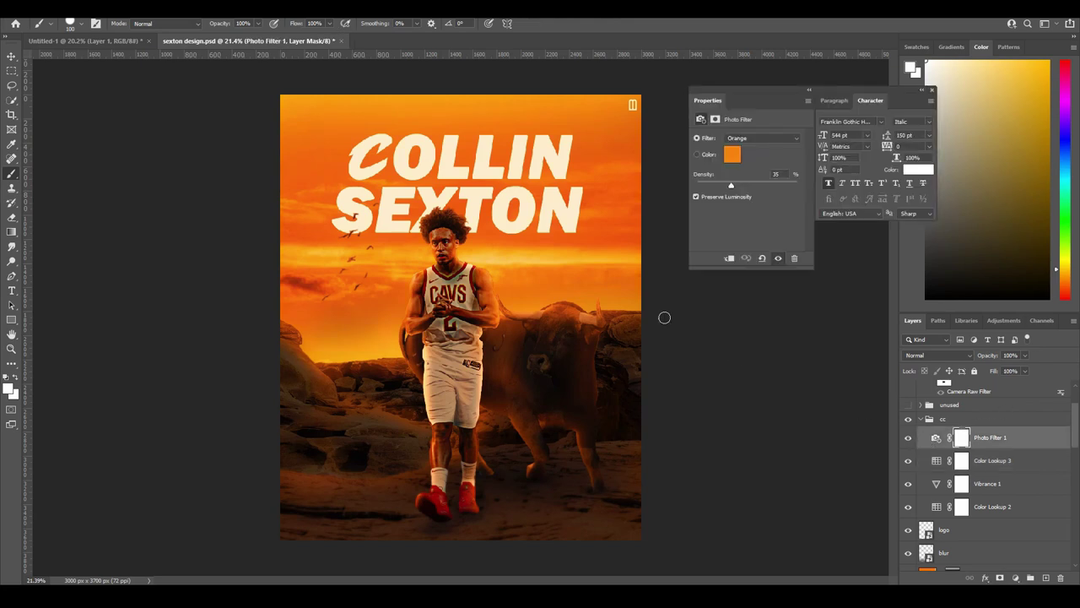
click(931, 89)
scroll(920, 466, up, 3)
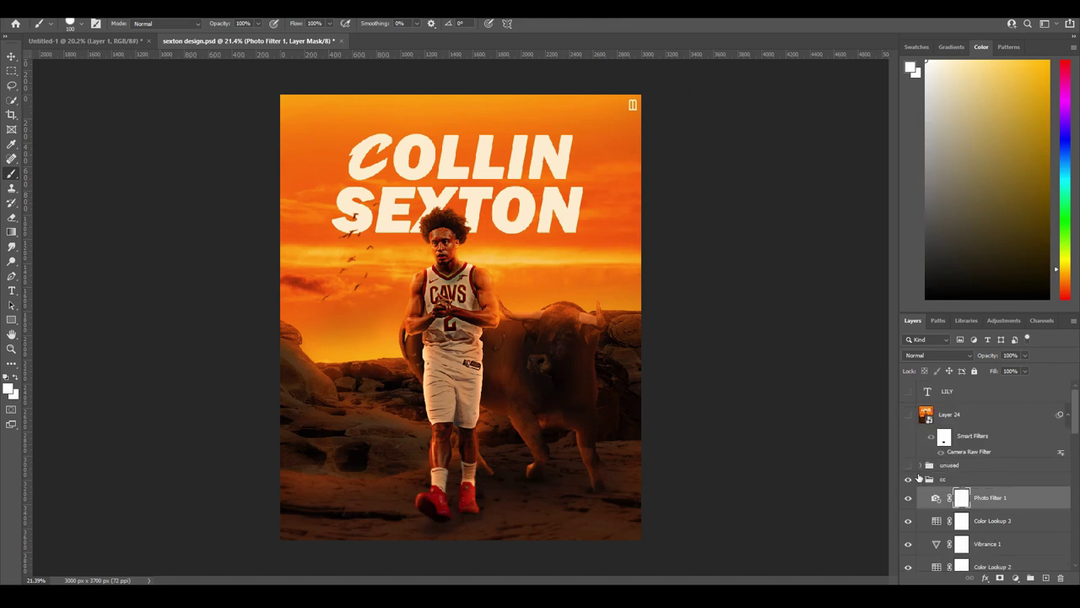
click(917, 481)
scroll(917, 481, down, 3)
Hide the unused group and move Layer 16 out of it above the group.
click(920, 410)
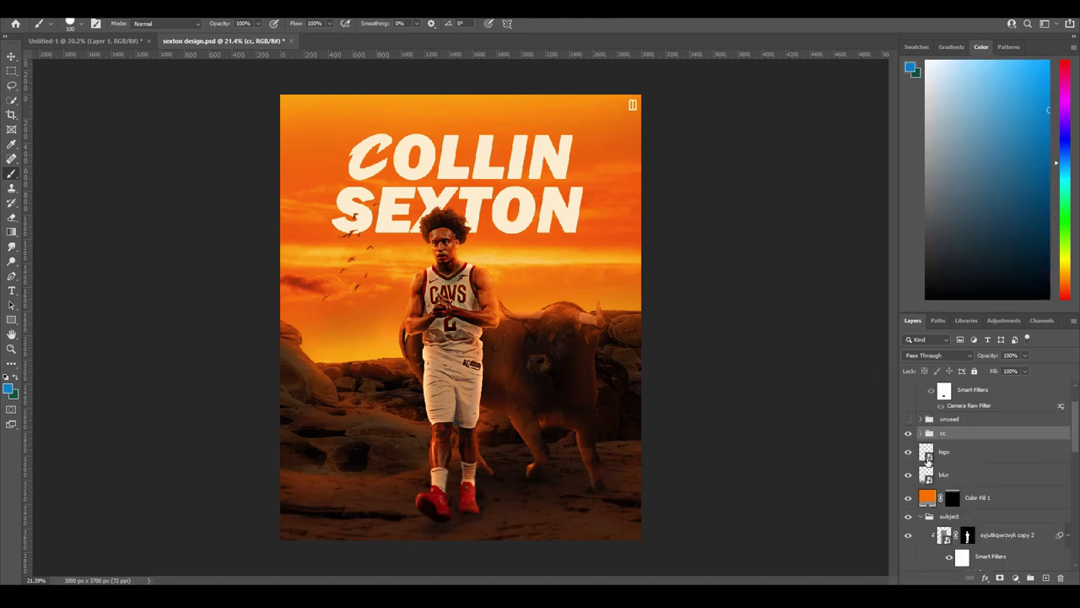
scroll(913, 466, up, 3)
click(908, 465)
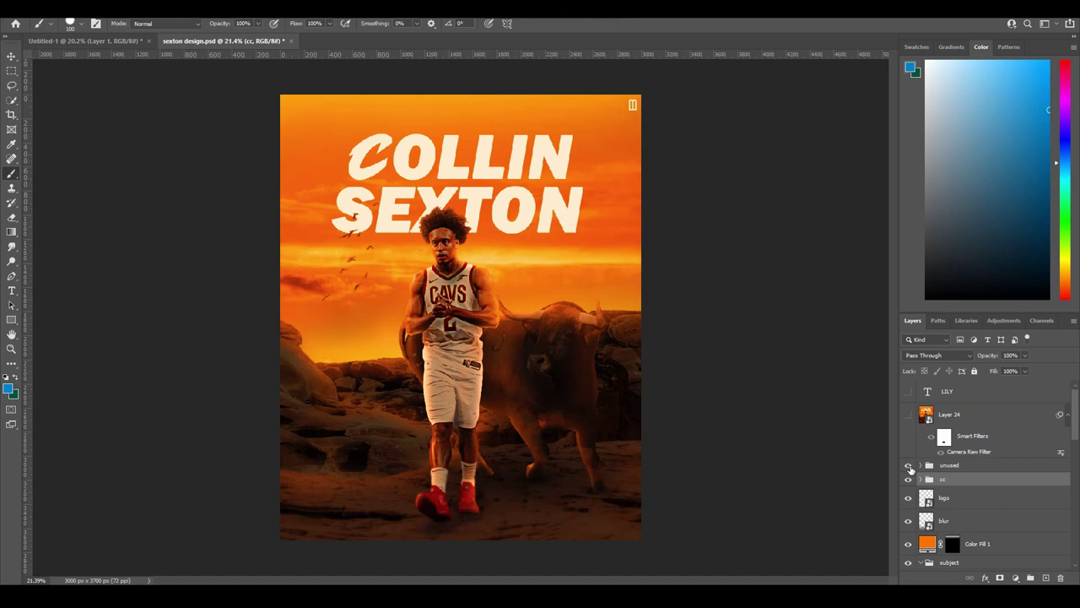
scroll(922, 467, down, 2)
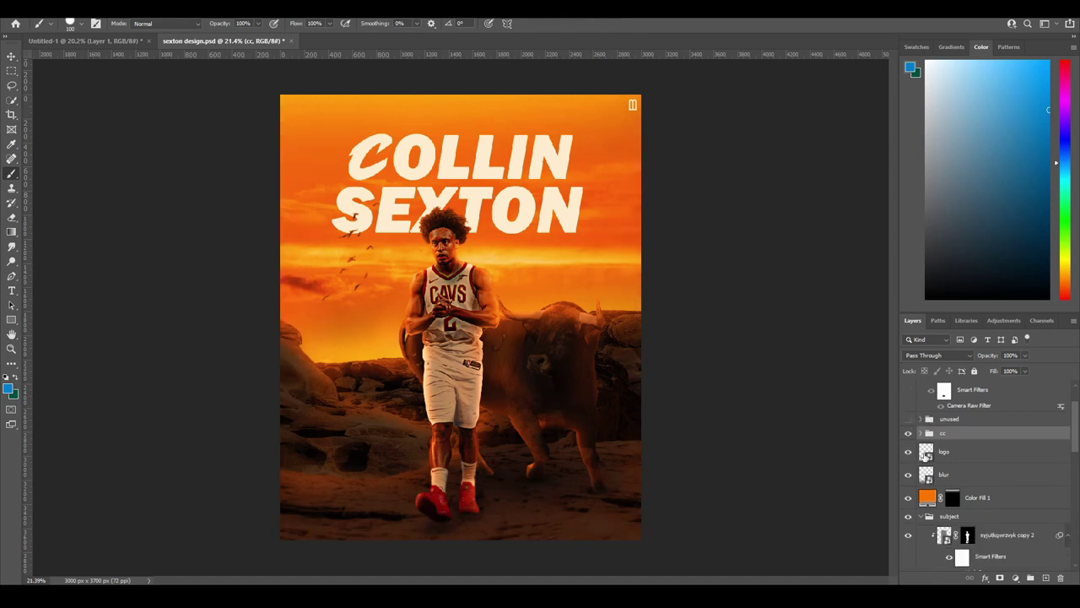
click(921, 419)
drag(928, 485, 928, 420)
click(922, 442)
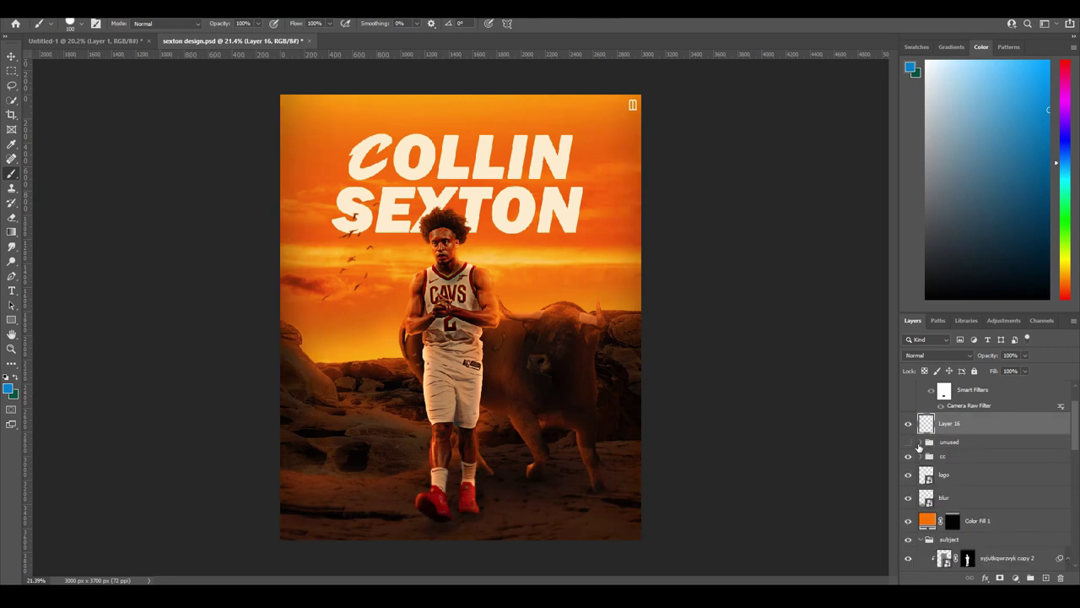
Compare the poster with Layer 16 on and off, then select Layer 24.
click(909, 426)
click(909, 426)
click(909, 426)
click(909, 426)
scroll(1075, 429, up, 3)
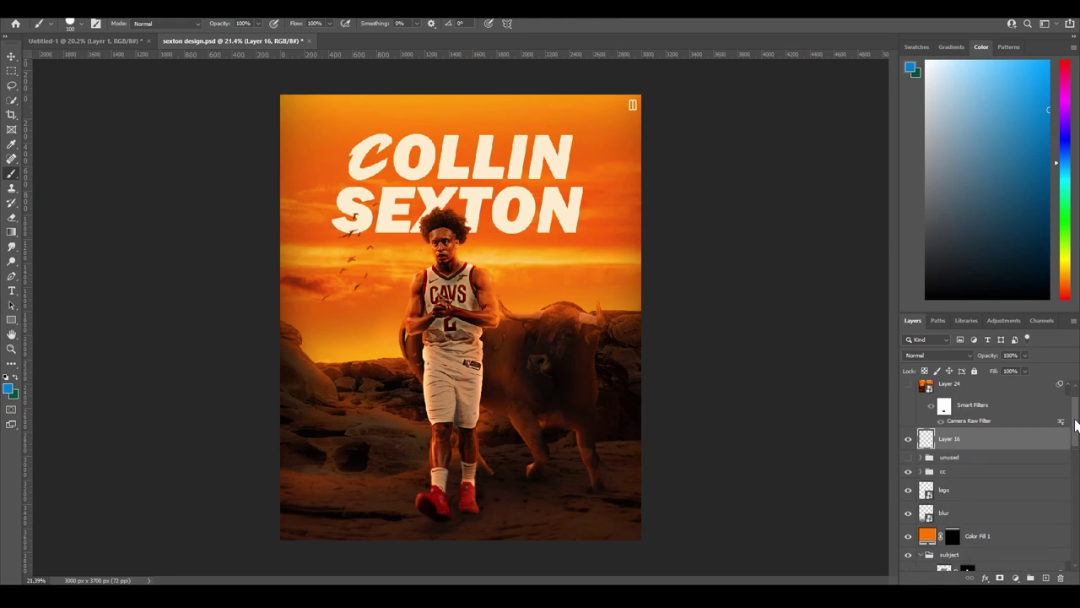
scroll(1076, 427, up, 1)
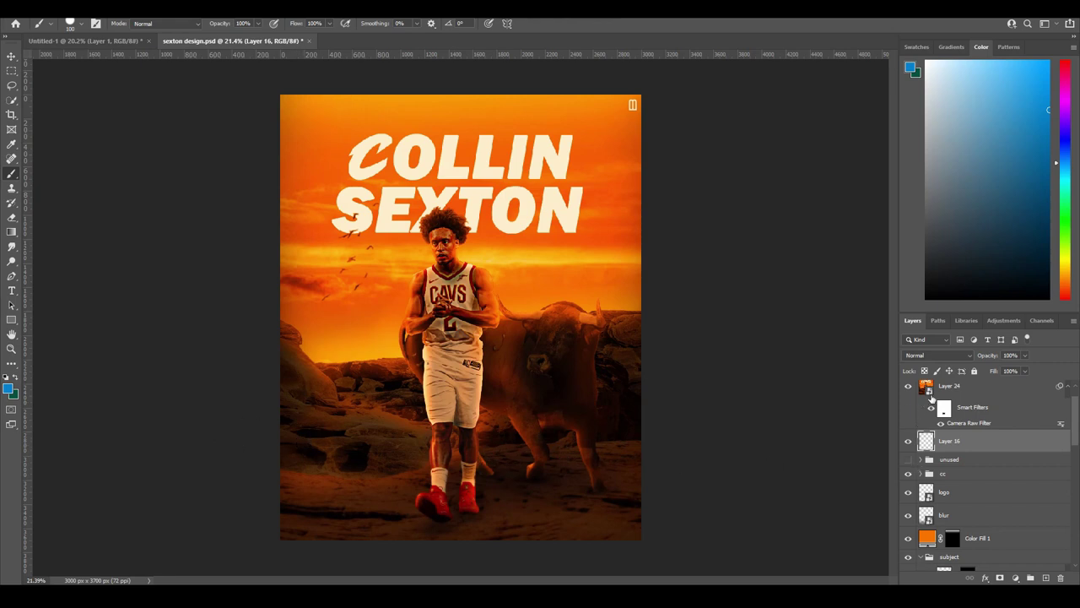
click(966, 425)
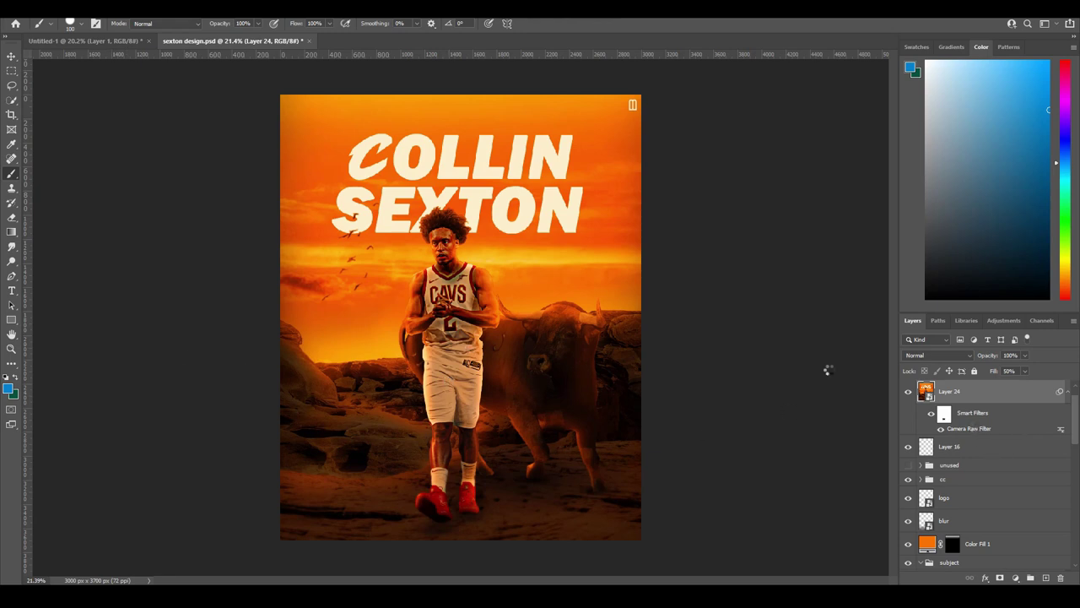
key(shift+ctrl+a)
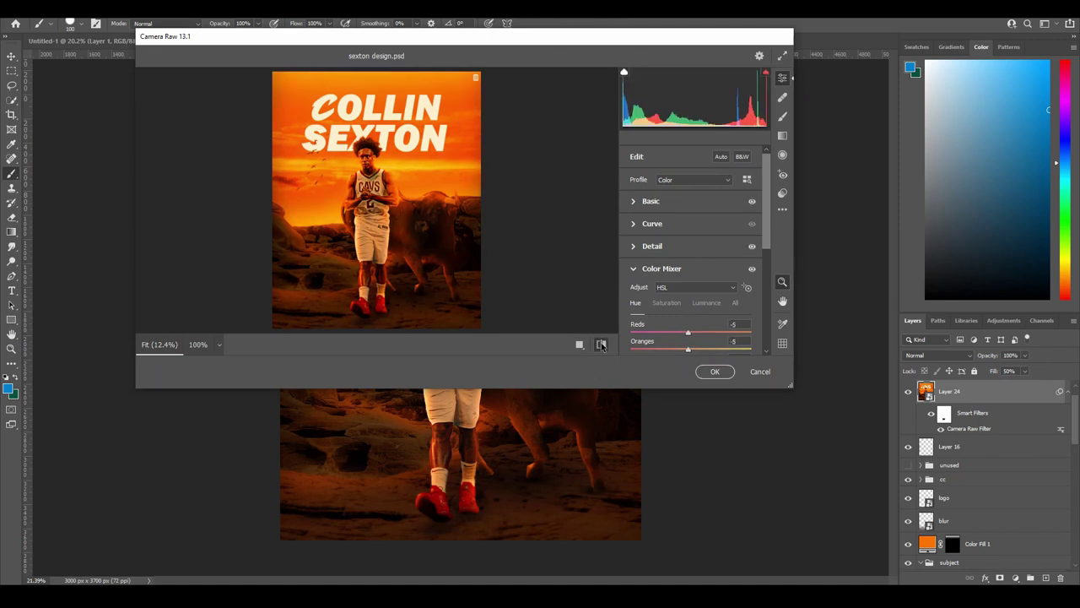
click(632, 200)
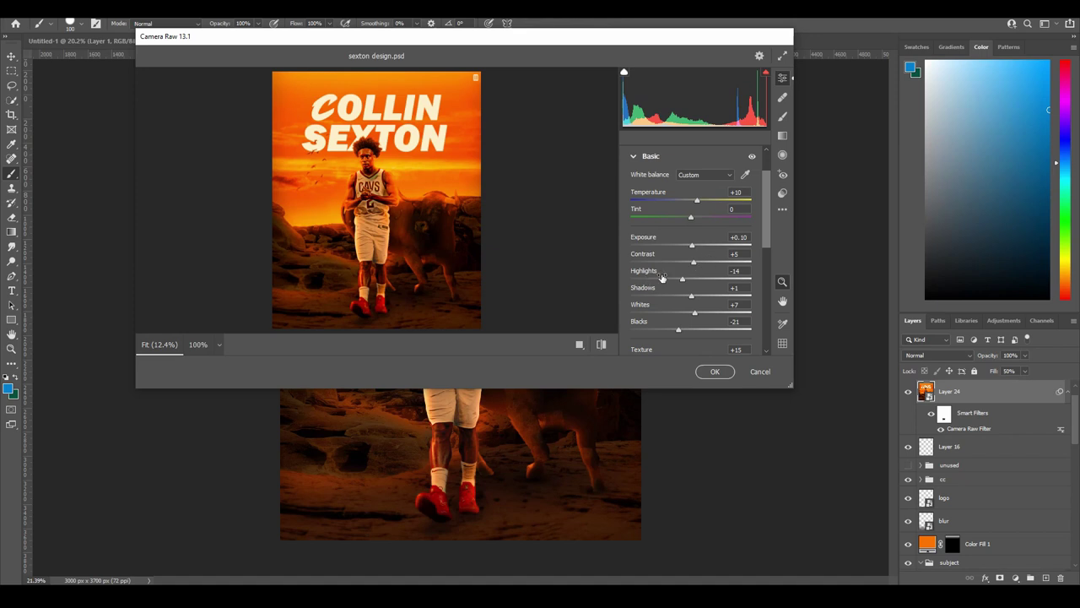
scroll(704, 286, down, 1)
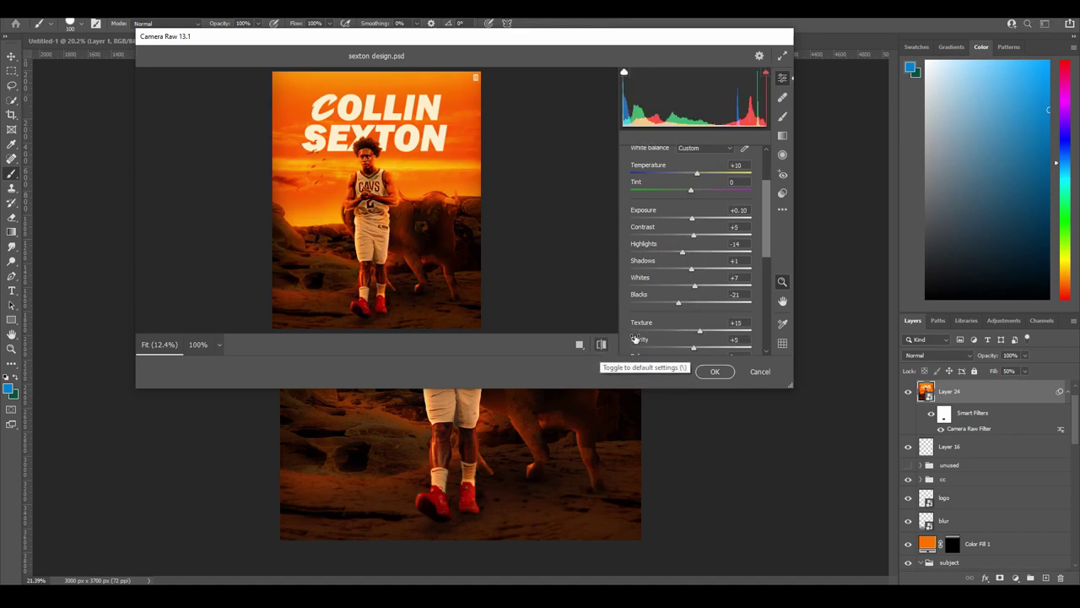
scroll(661, 304, down, 3)
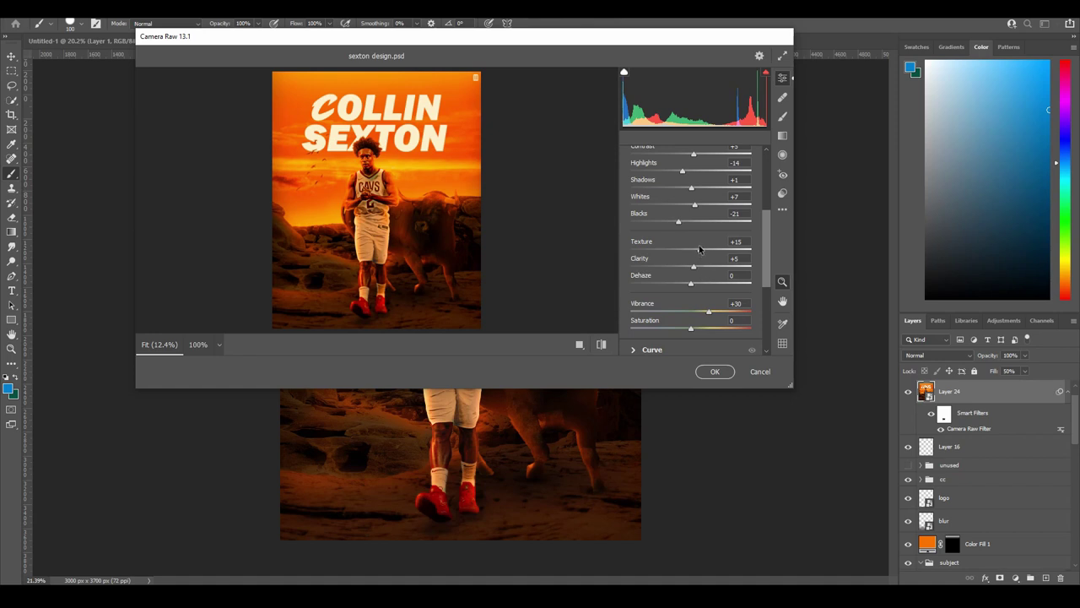
scroll(730, 278, down, 1)
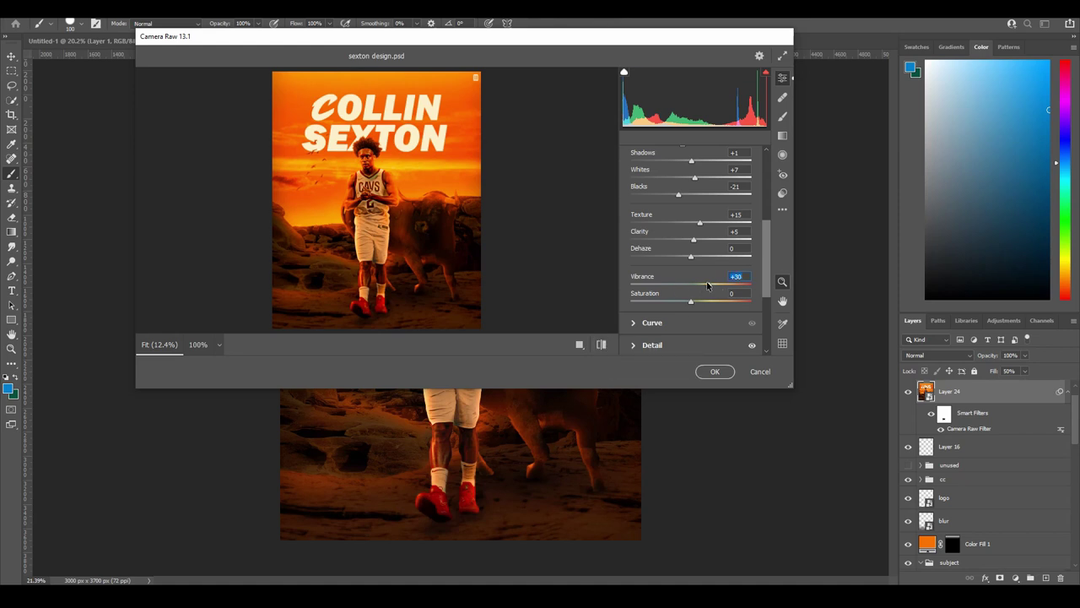
text(030)
scroll(704, 332, down, 3)
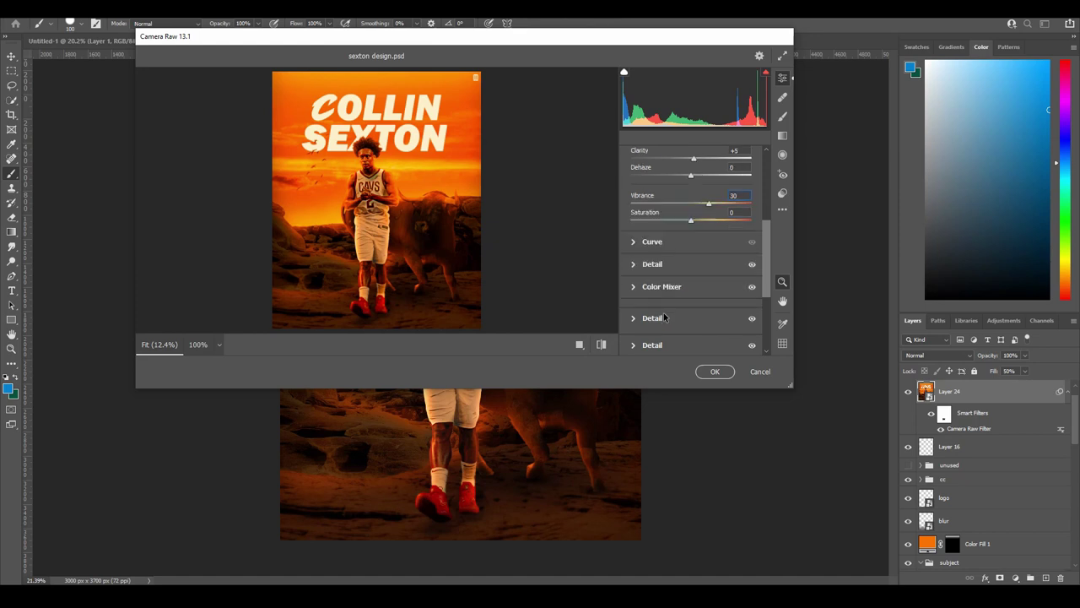
click(634, 237)
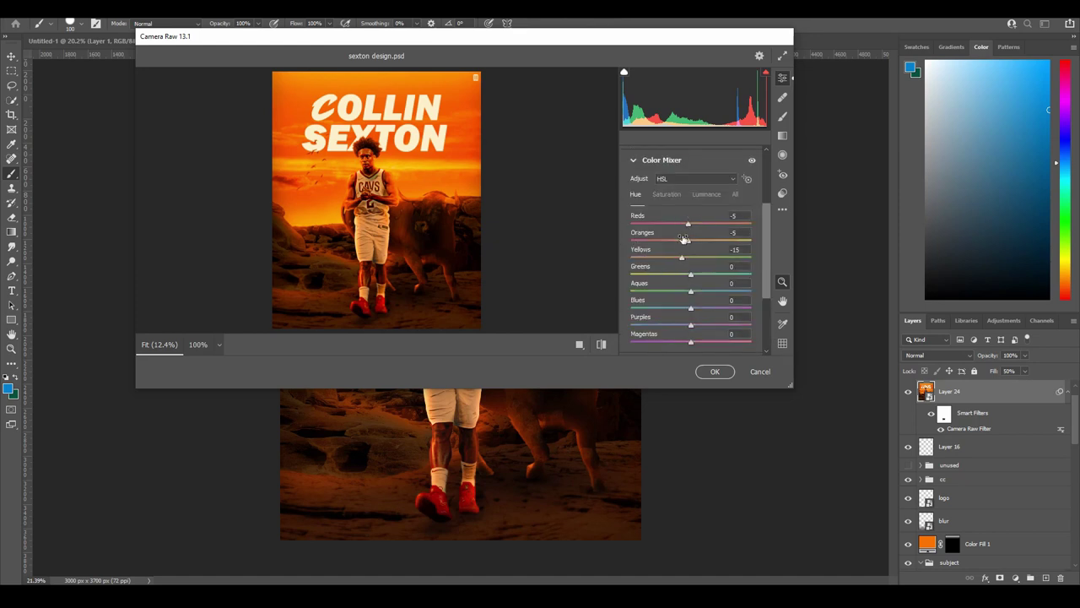
scroll(692, 264, down, 1)
scroll(692, 264, up, 1)
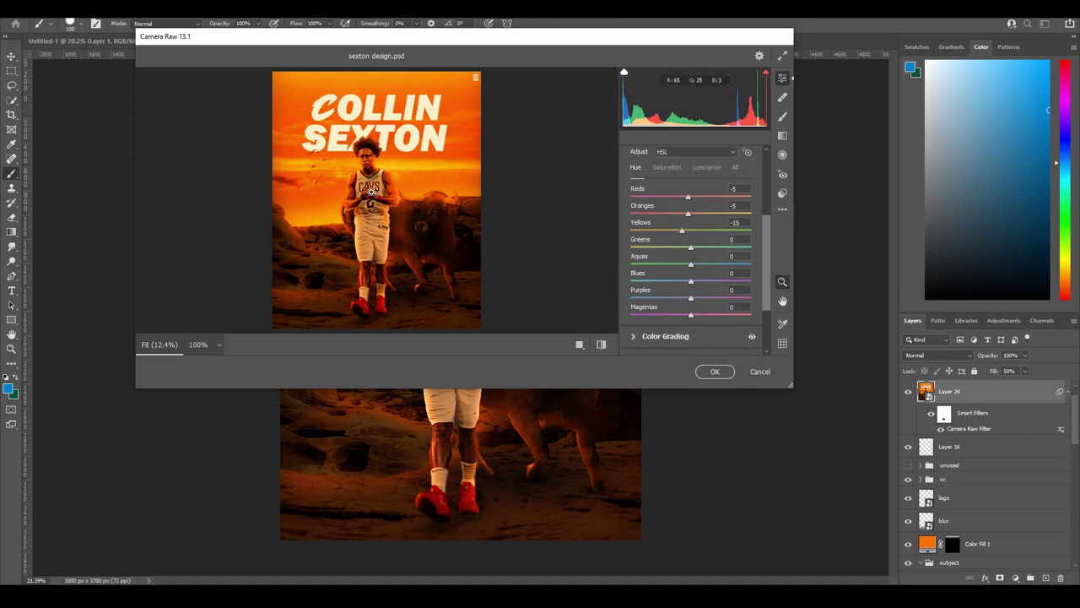
scroll(649, 291, down, 3)
click(634, 255)
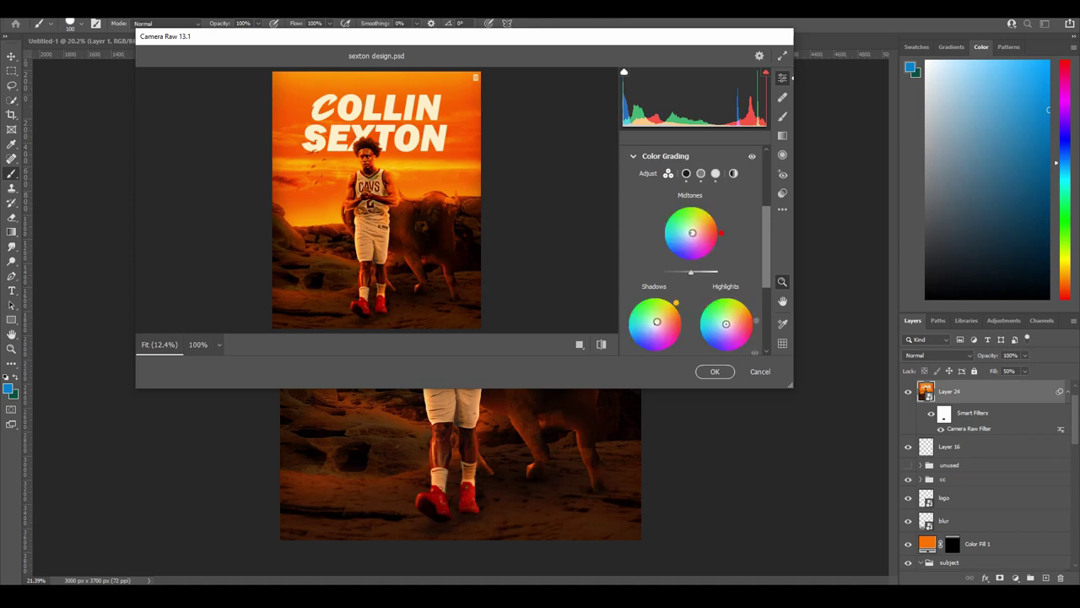
mouse_move(726, 323)
mouse_down()
mouse_move(712, 345)
mouse_move(730, 338)
mouse_move(726, 323)
mouse_up()
click(601, 343)
click(601, 343)
click(601, 343)
click(601, 343)
click(601, 343)
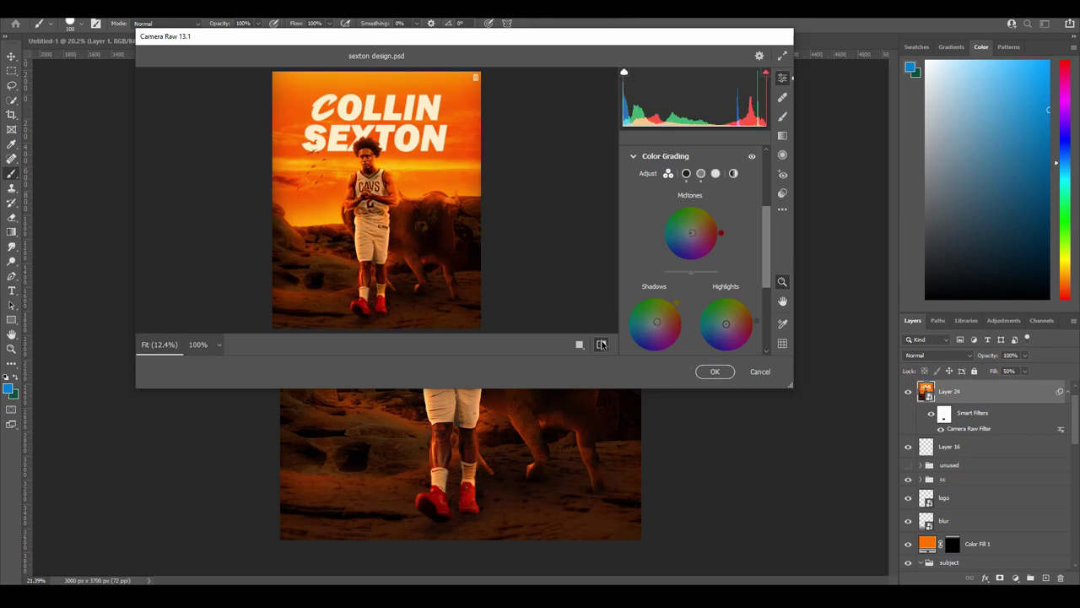
click(600, 343)
click(601, 343)
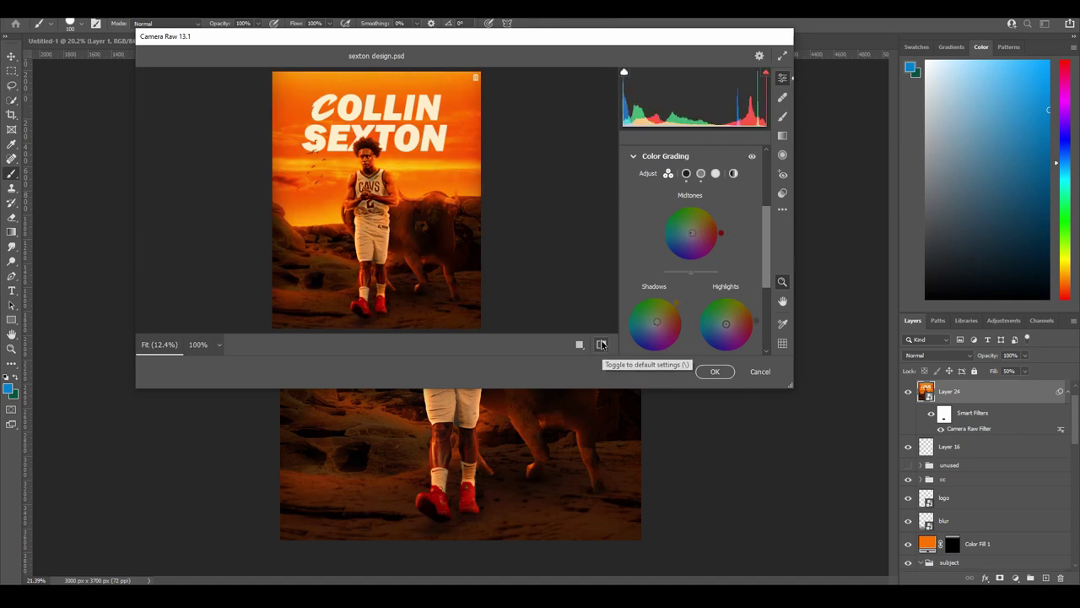
click(759, 372)
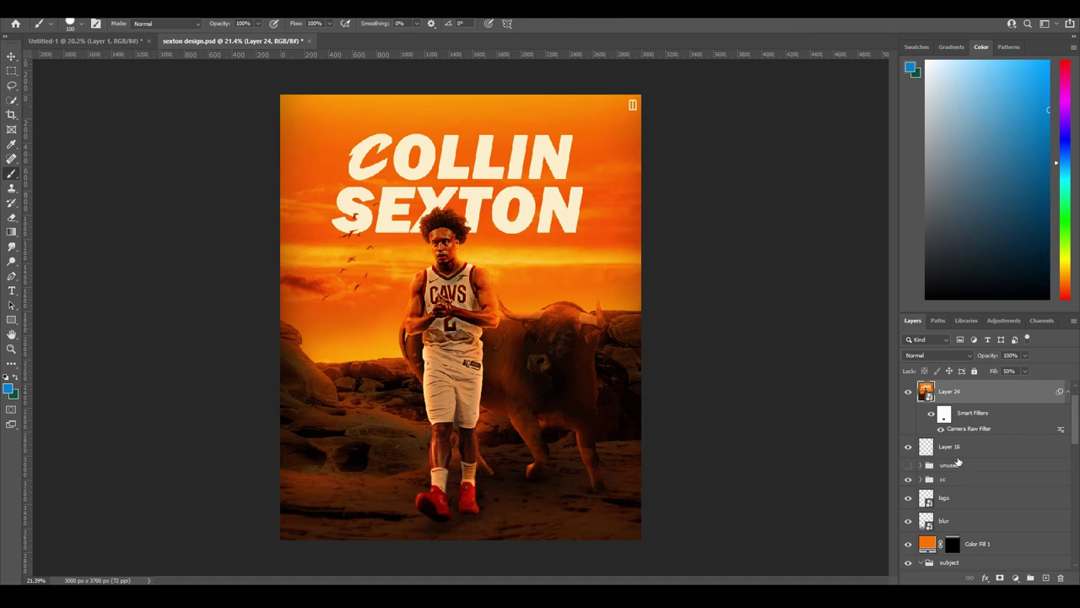
scroll(960, 467, down, 5)
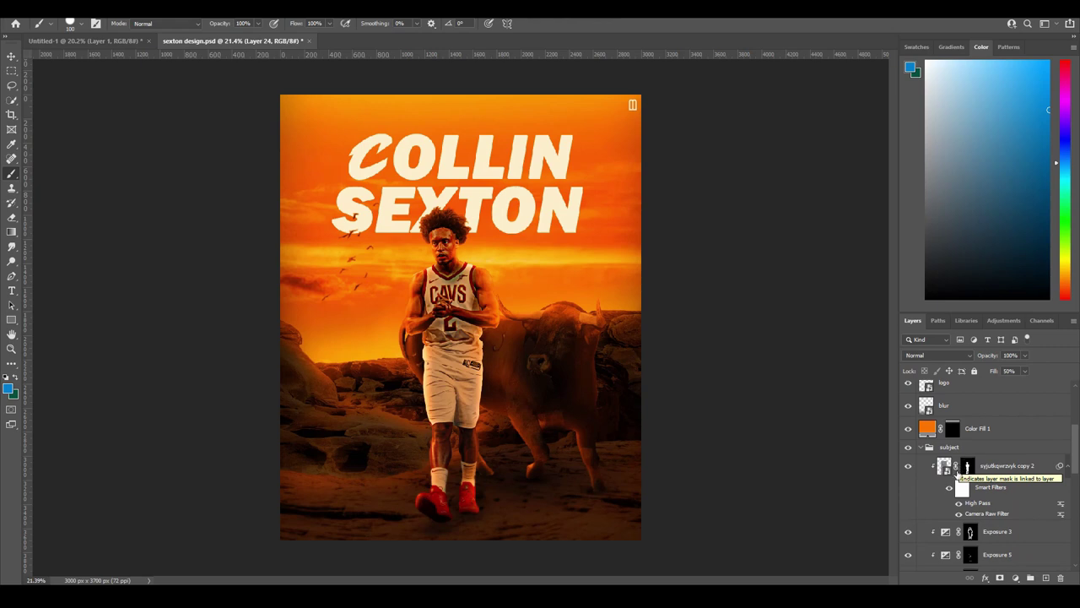
scroll(962, 471, down, 8)
scroll(967, 477, down, 4)
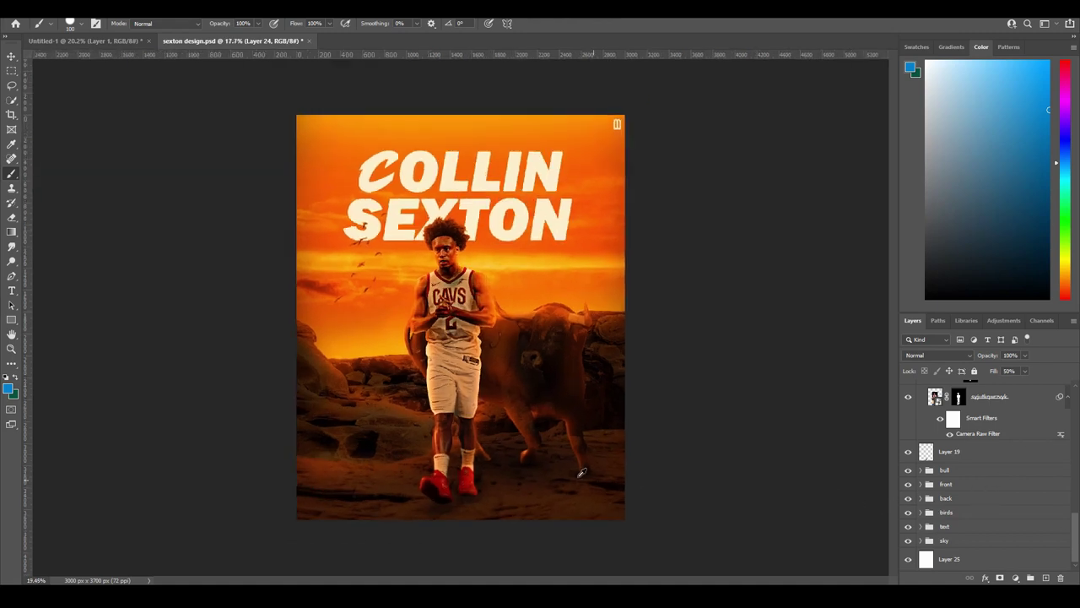
scroll(581, 473, up, 1)
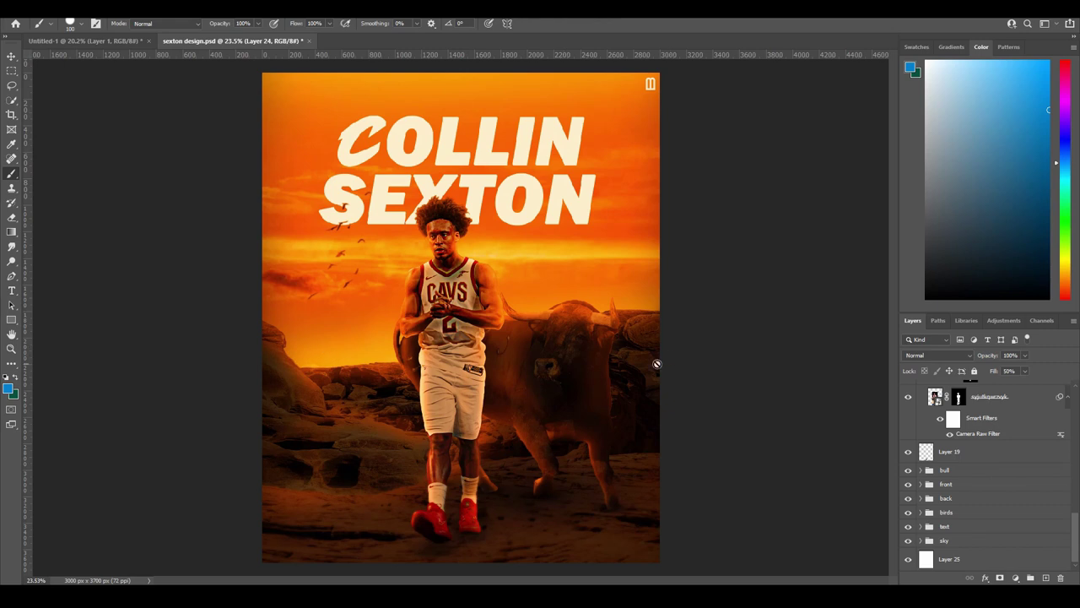
scroll(469, 386, down, 1)
scroll(488, 390, up, 1)
scroll(507, 348, down, 1)
scroll(507, 348, up, 1)
scroll(633, 341, down, 1)
scroll(622, 339, up, 1)
scroll(574, 347, down, 1)
scroll(571, 346, up, 1)
scroll(653, 349, down, 1)
scroll(655, 349, up, 1)
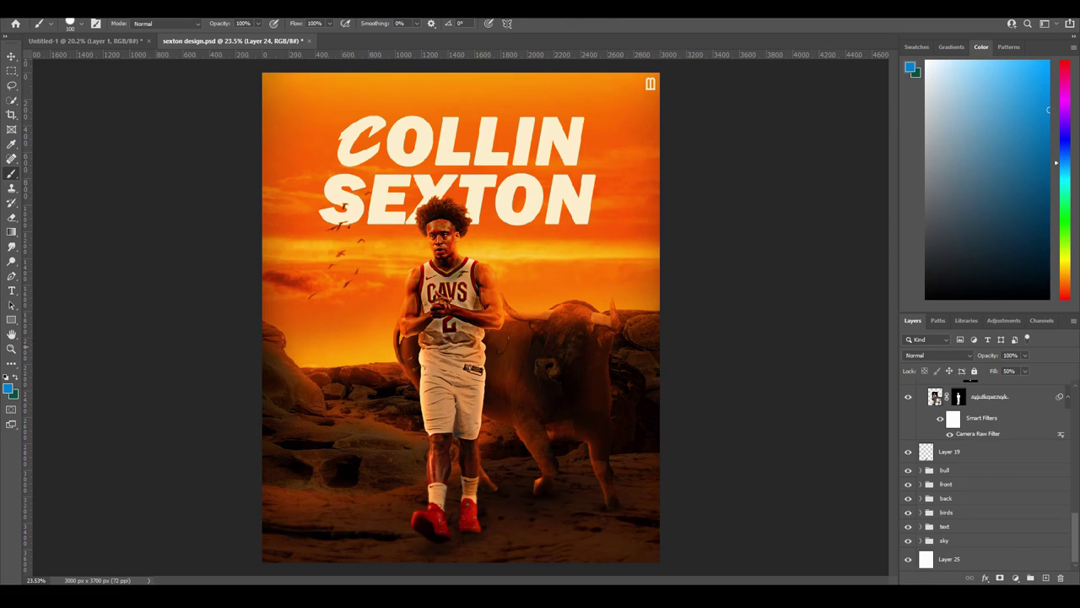